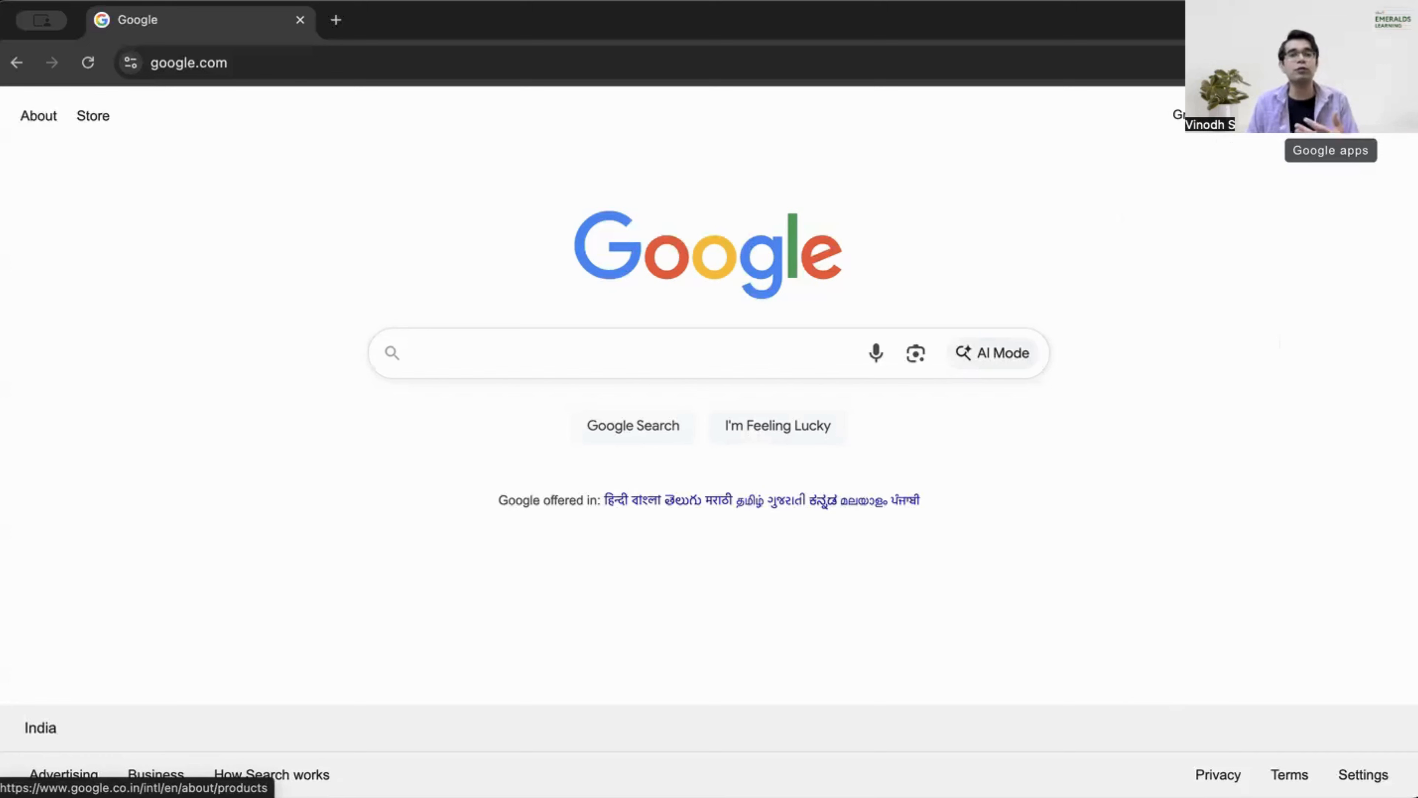
# - Open Google Forms from the list of Google apps
pyautogui.click(1331, 116)
pyautogui.scroll(-10, 1061, 447)
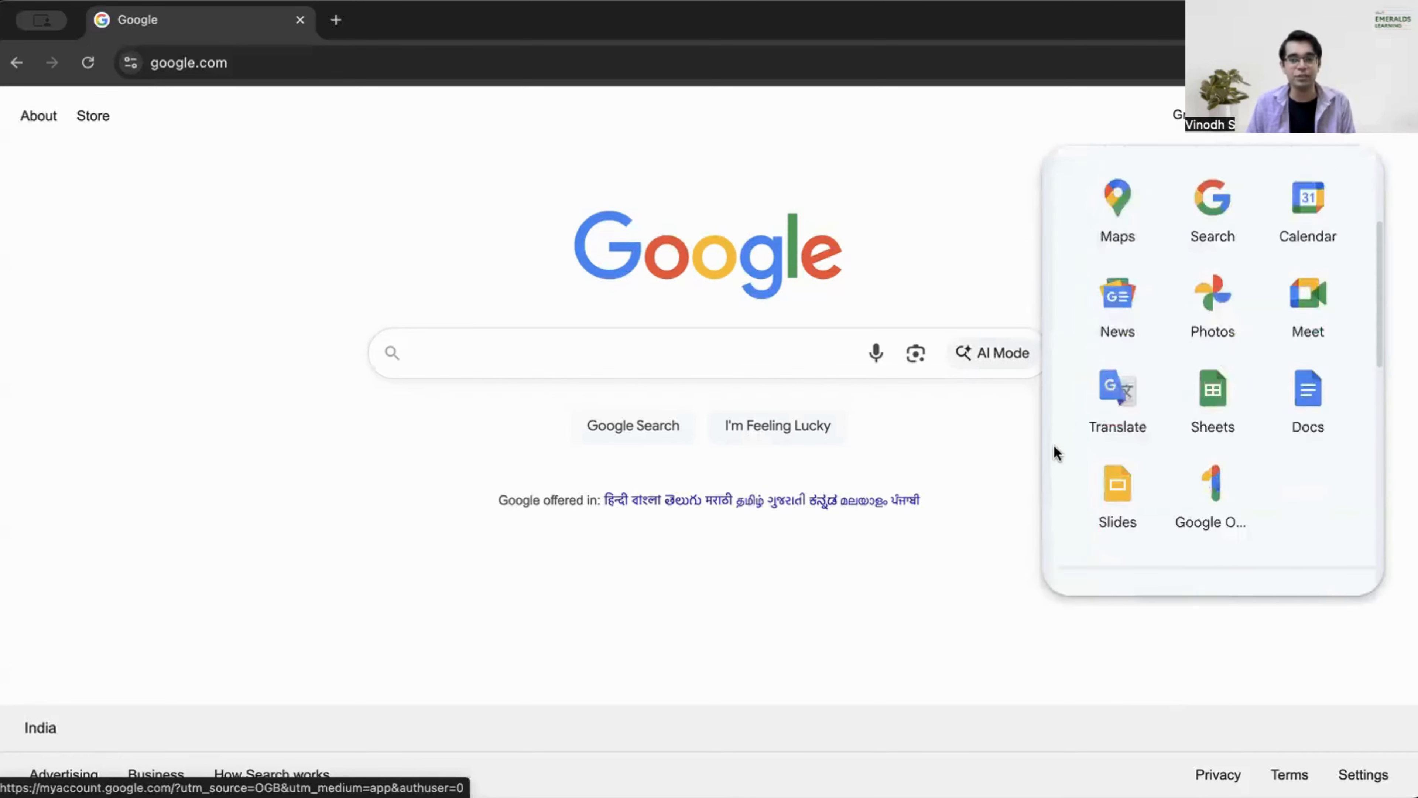
pyautogui.scroll(5, 1101, 455)
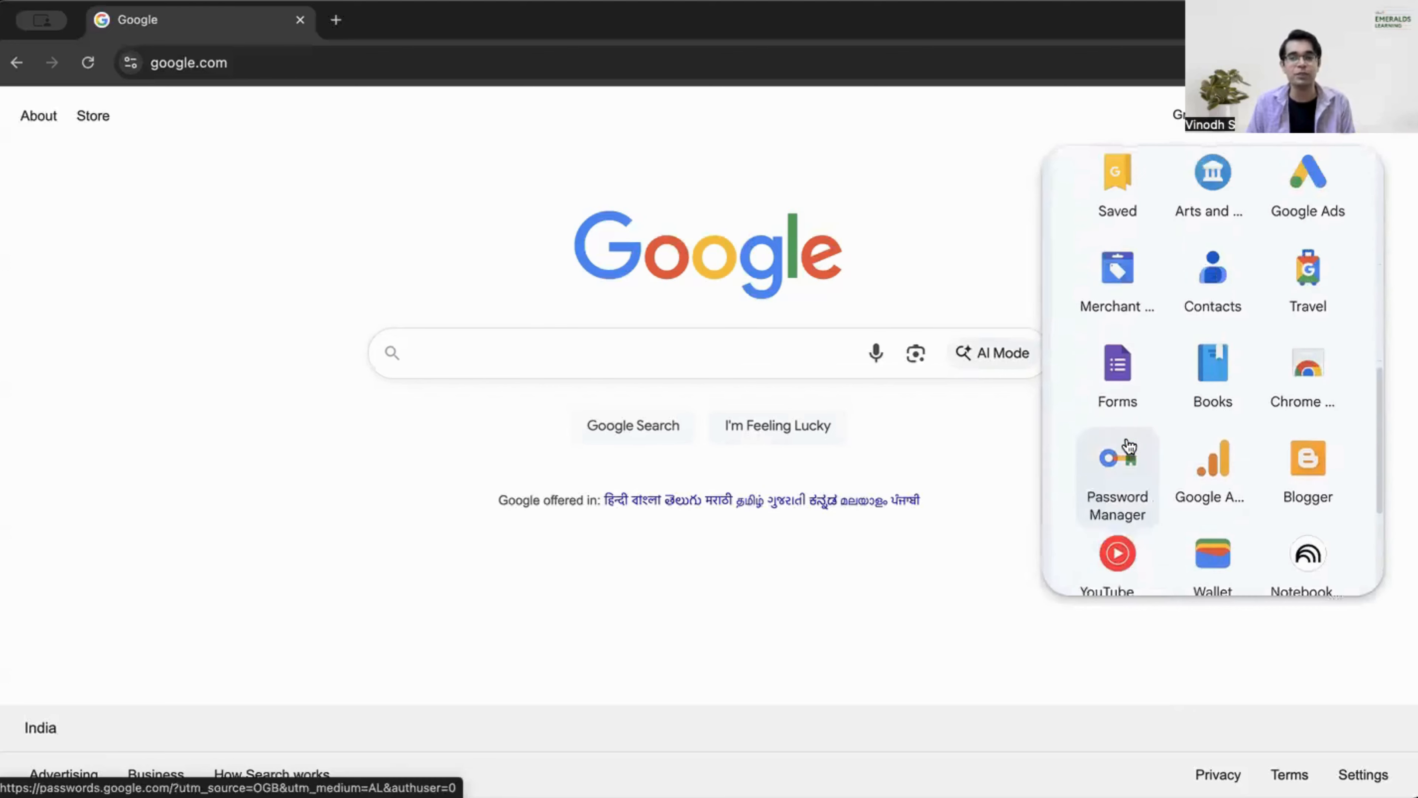
pyautogui.click(1126, 367)
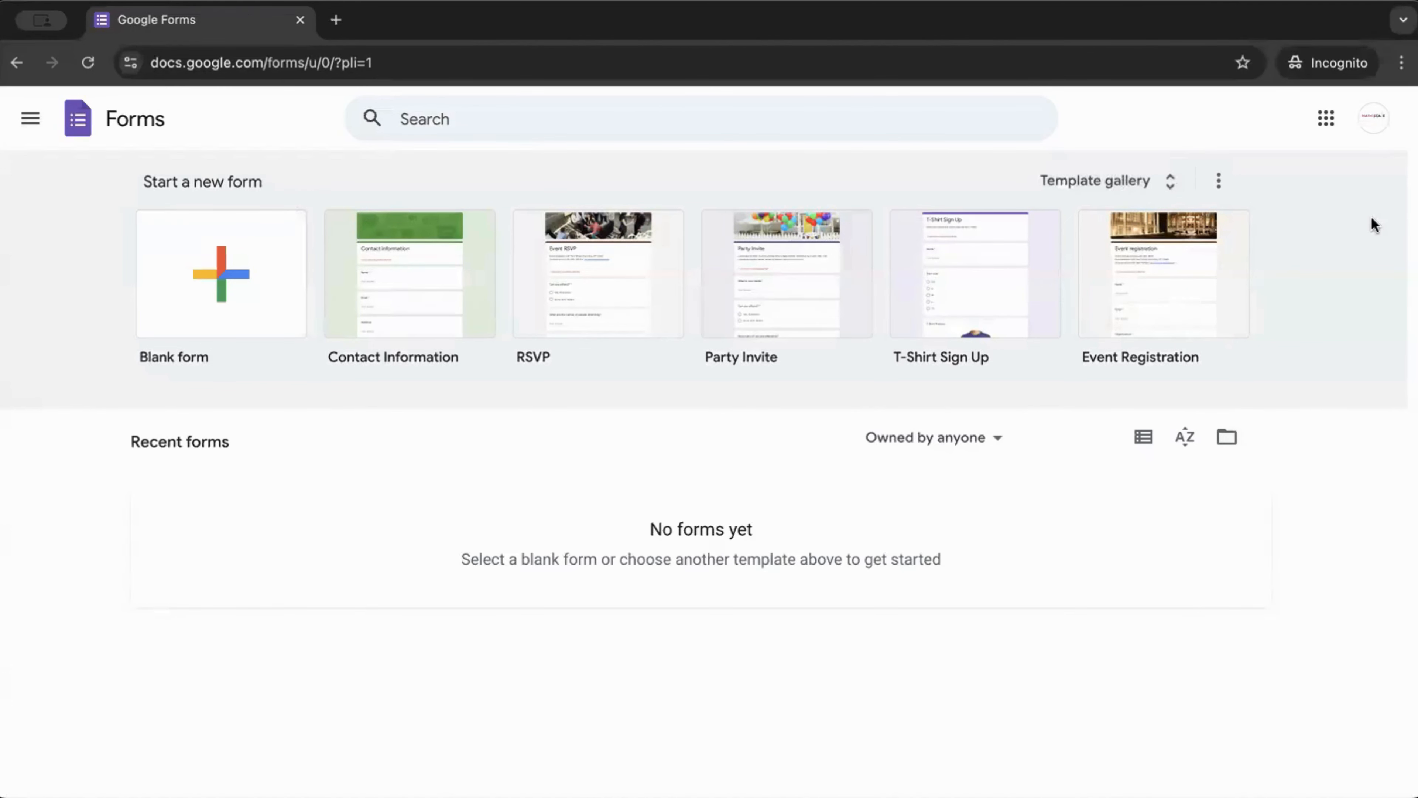
# - Browse the full template gallery and create a new form from the Order Form template
pyautogui.click(1126, 180)
pyautogui.scroll(-15, 1029, 495)
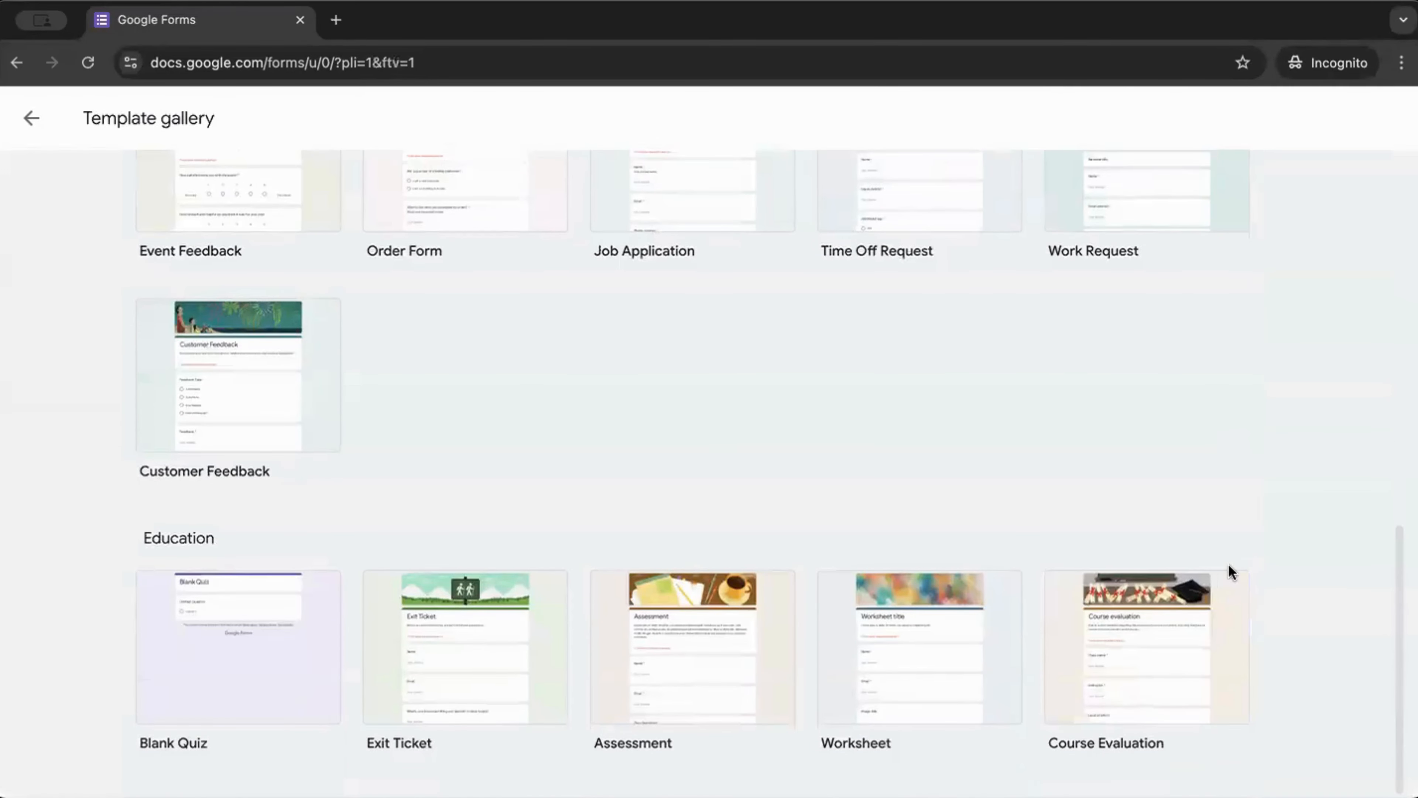
pyautogui.scroll(15, 1280, 494)
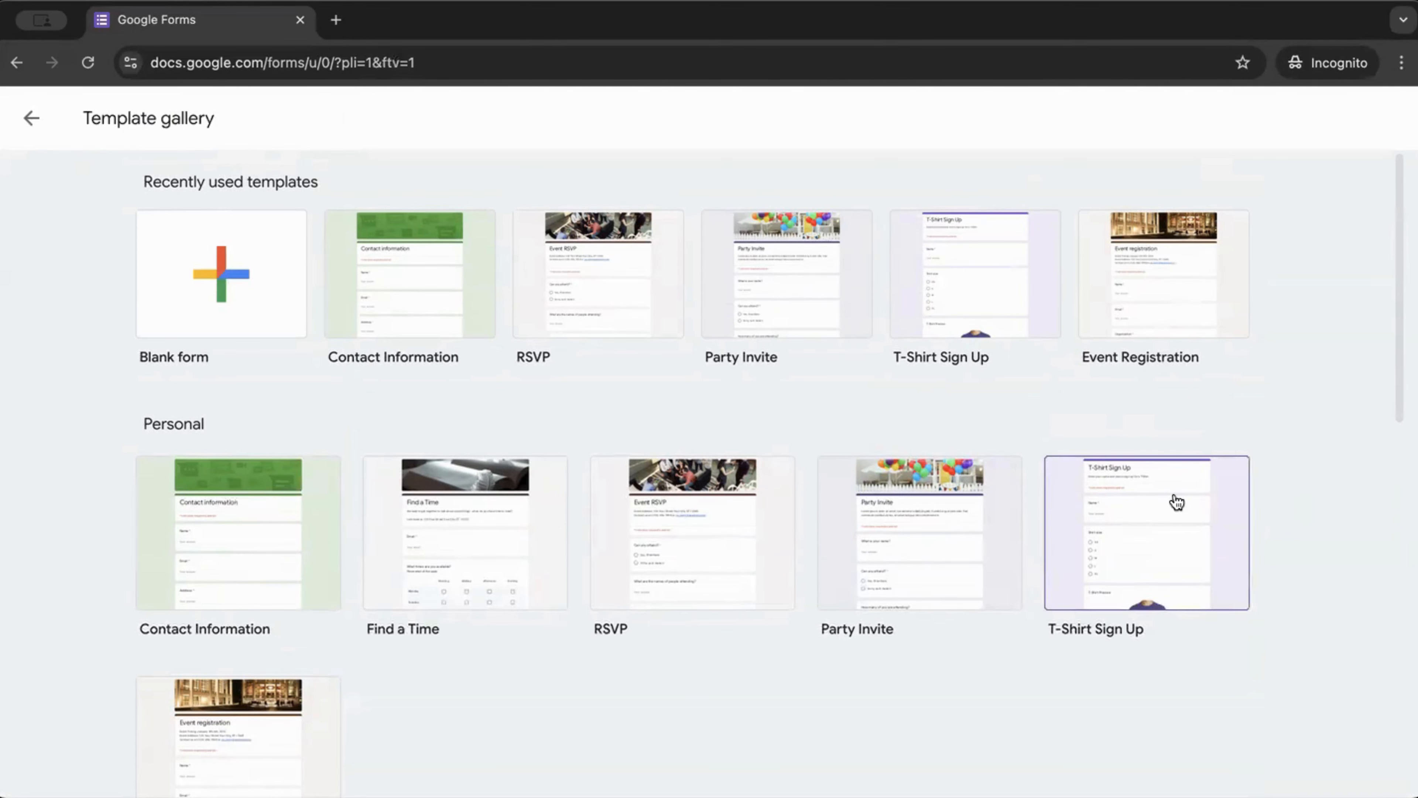
pyautogui.scroll(-5, 1279, 430)
pyautogui.scroll(-9, 1282, 433)
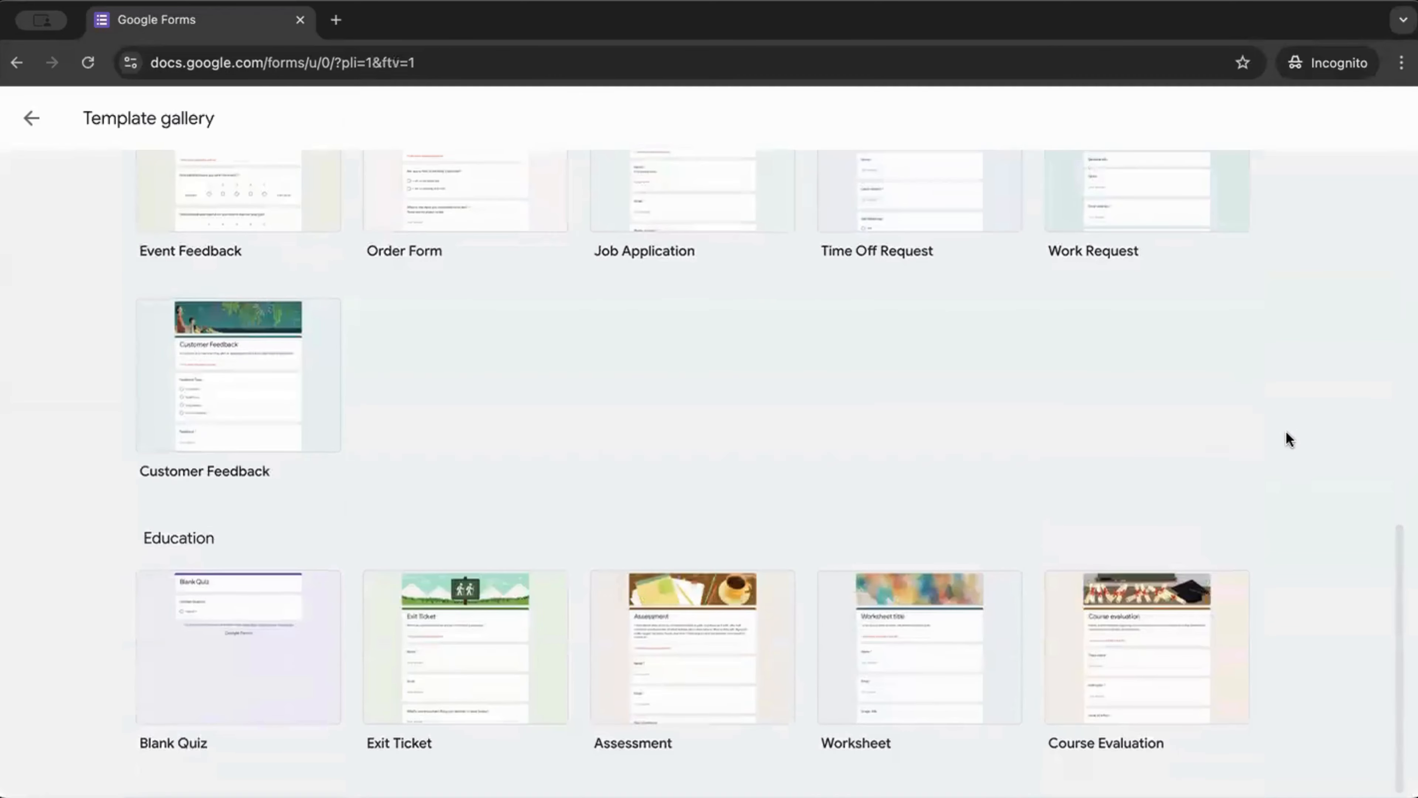
pyautogui.scroll(3, 424, 336)
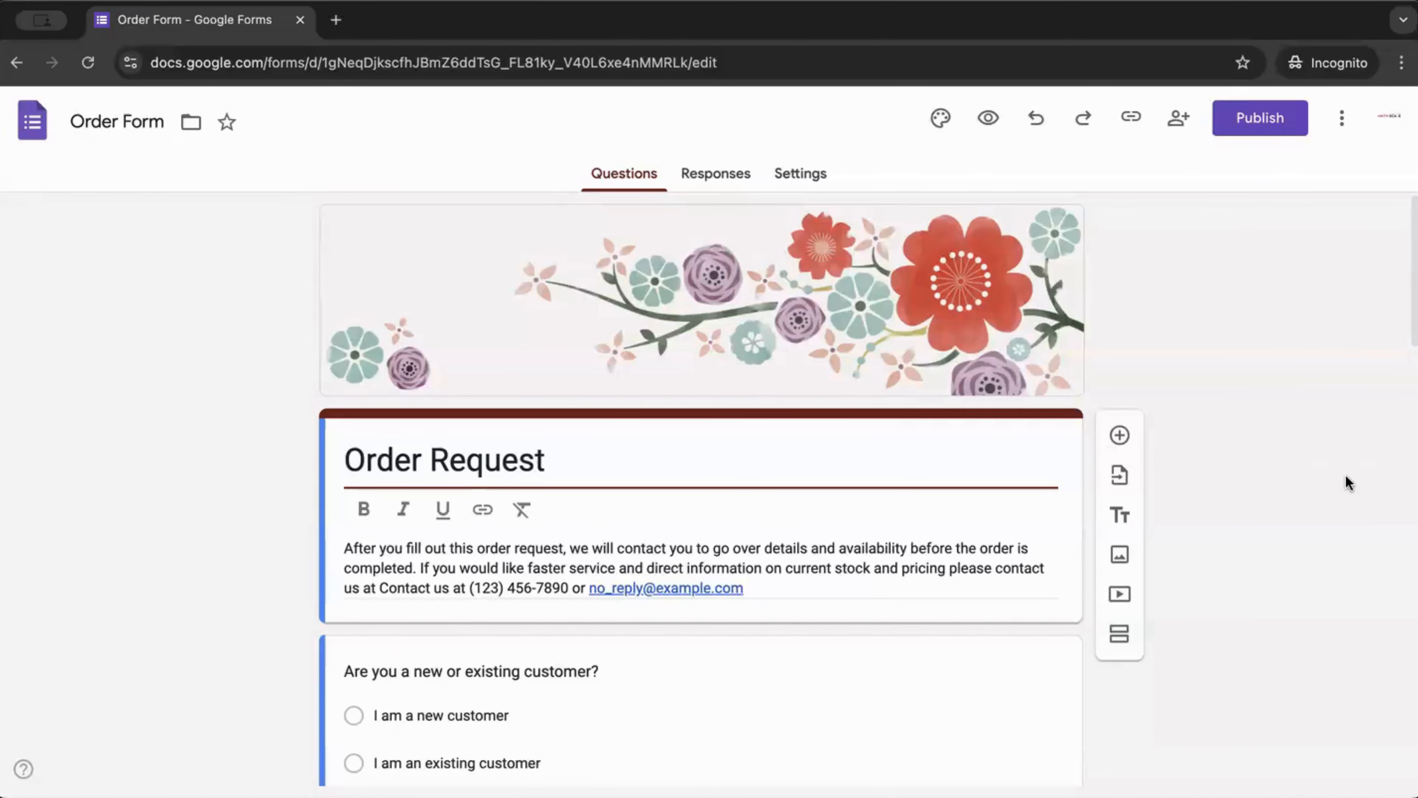
# - Review the order form template's header, customer, item, color, product option and contact questions
pyautogui.scroll(-15, 916, 467)
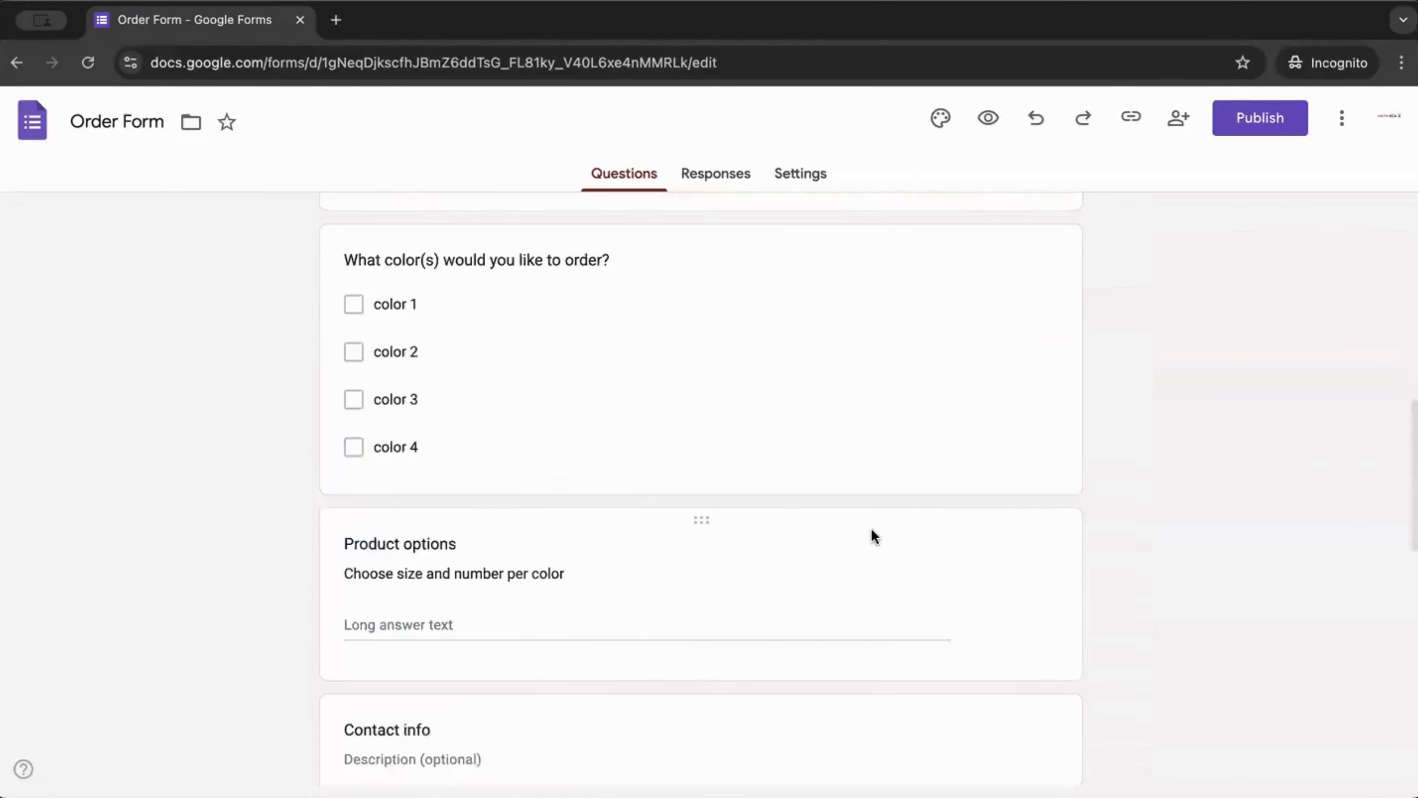
pyautogui.scroll(-3, 871, 528)
pyautogui.scroll(20, 871, 528)
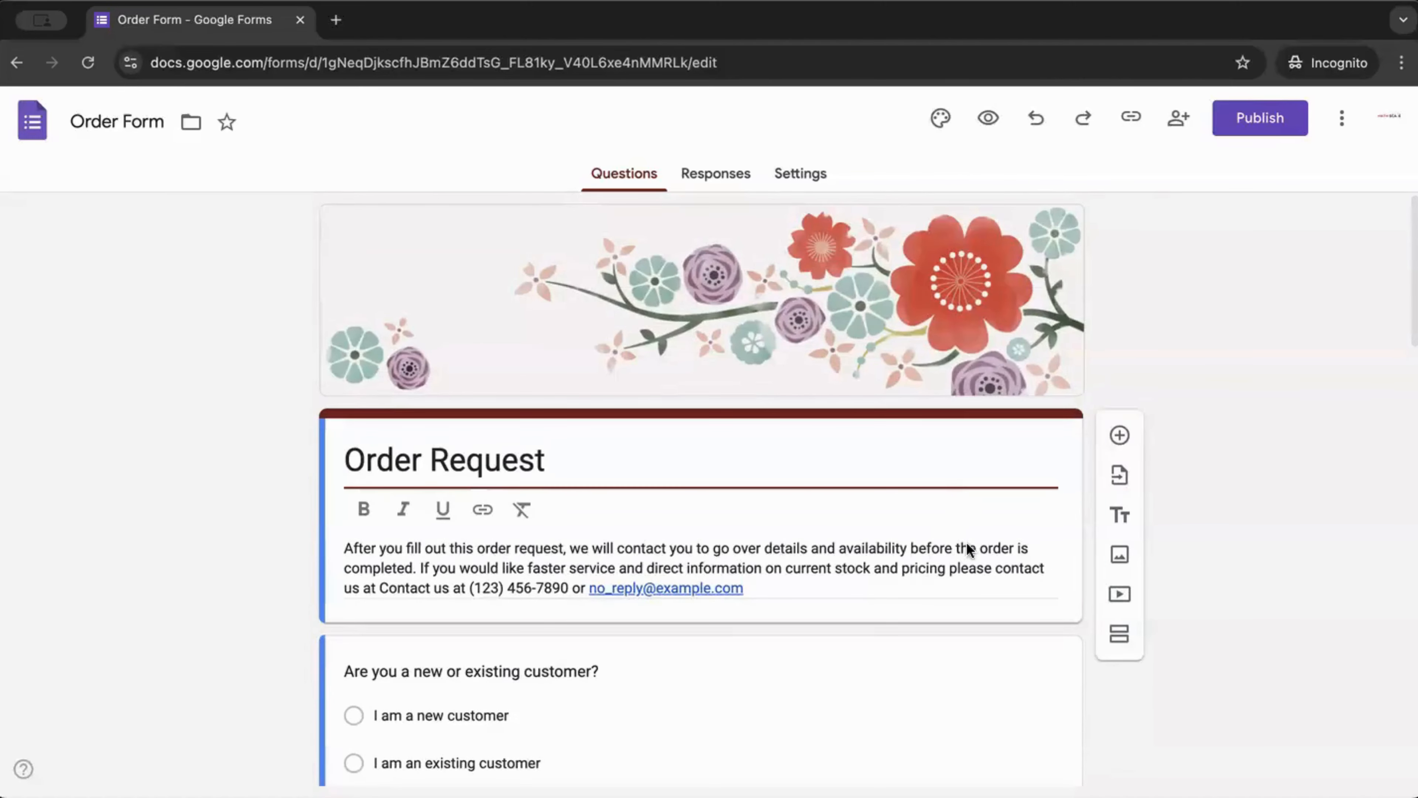
pyautogui.scroll(-6, 966, 551)
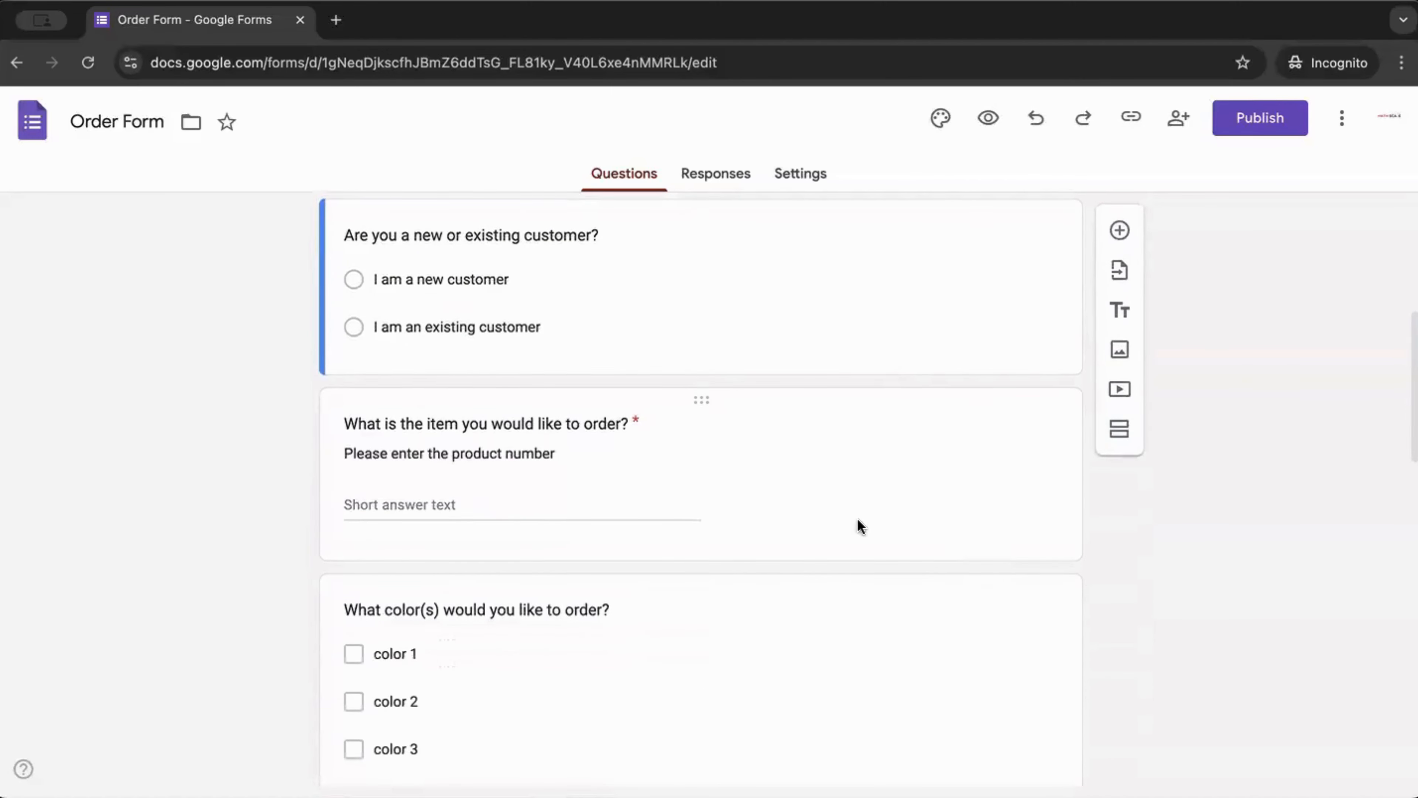
pyautogui.scroll(-10, 860, 522)
pyautogui.scroll(-6, 873, 546)
pyautogui.scroll(16, 883, 559)
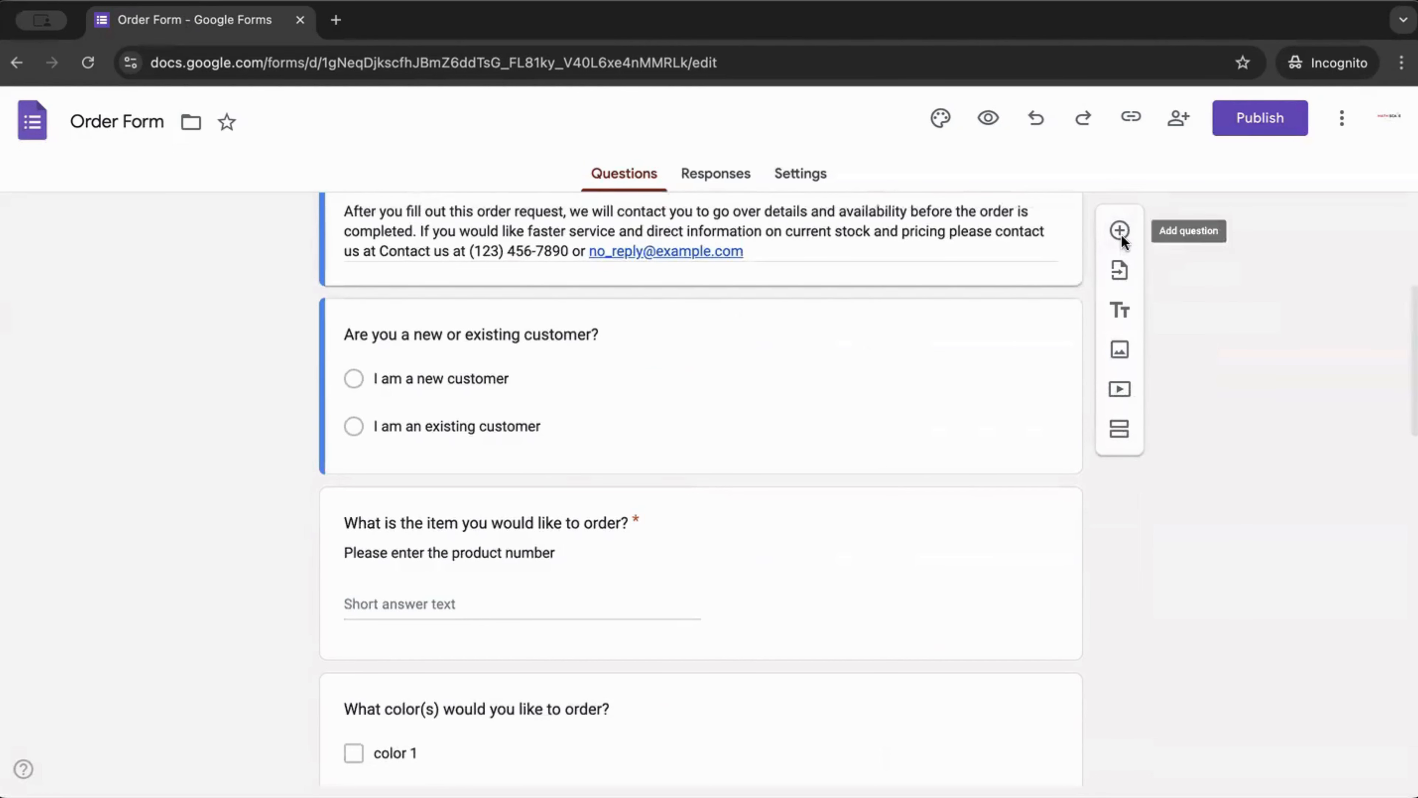
pyautogui.scroll(3, 1012, 421)
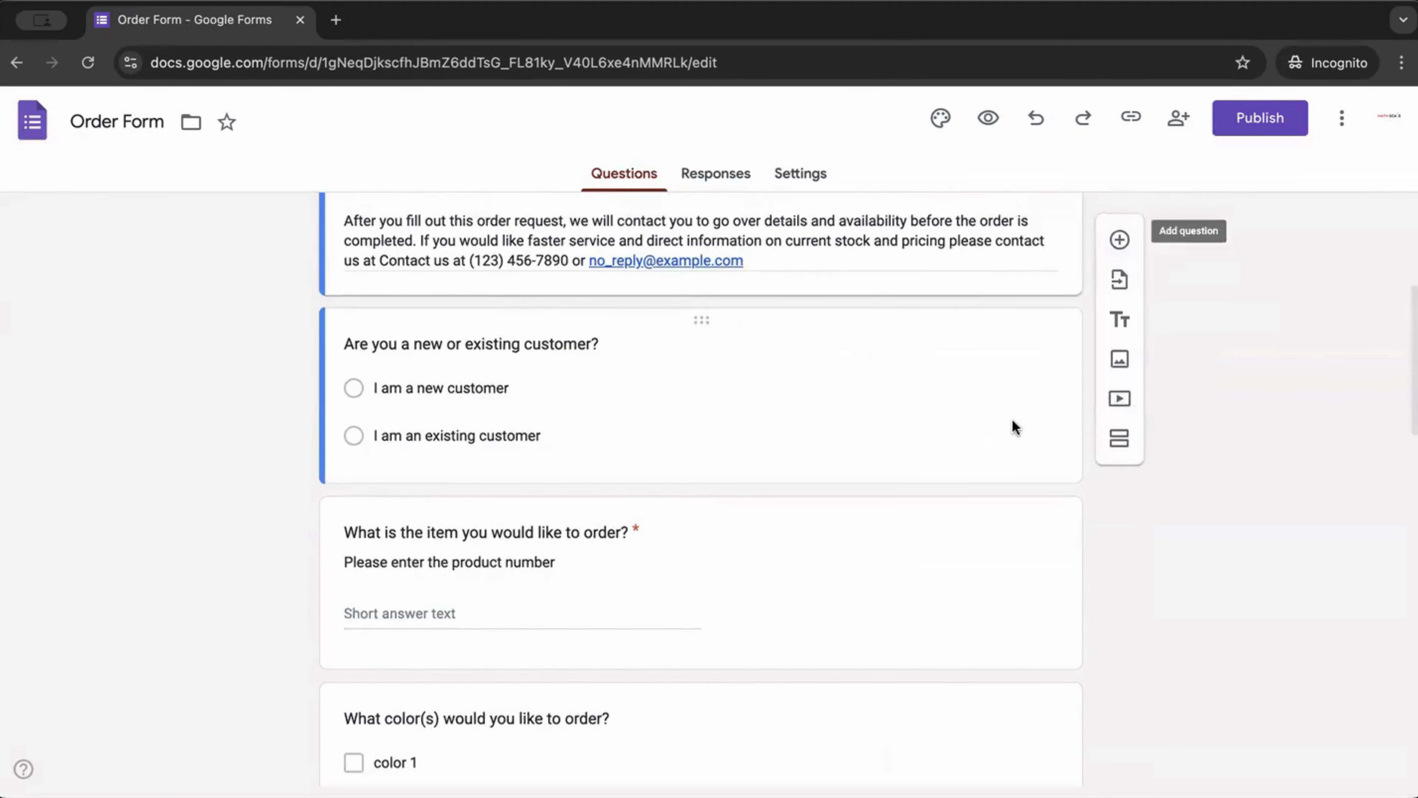
pyautogui.scroll(2, 592, 379)
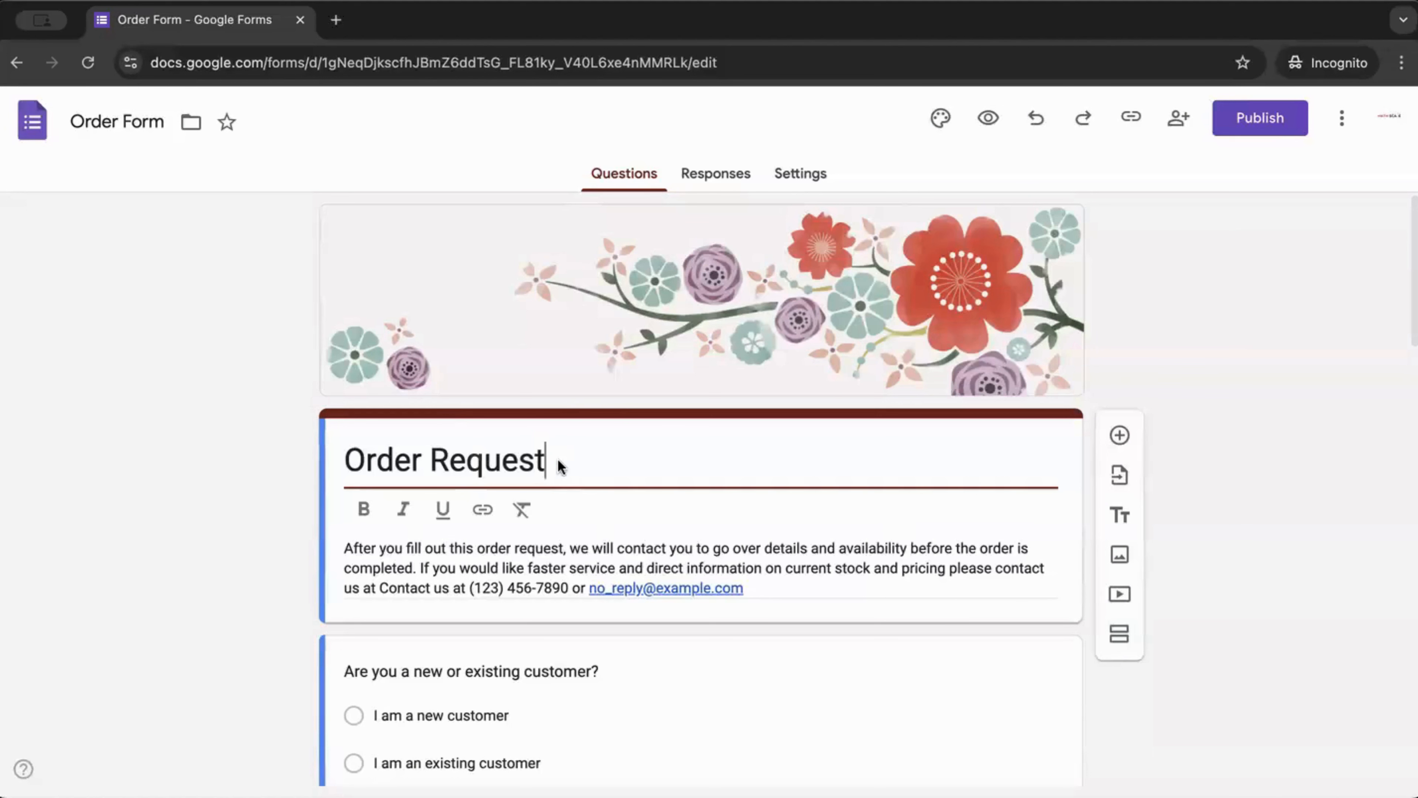
# - Change the form's title from the template heading to "Custom T-shirt"
pyautogui.moveTo(558, 459); pyautogui.dragTo(349, 461)
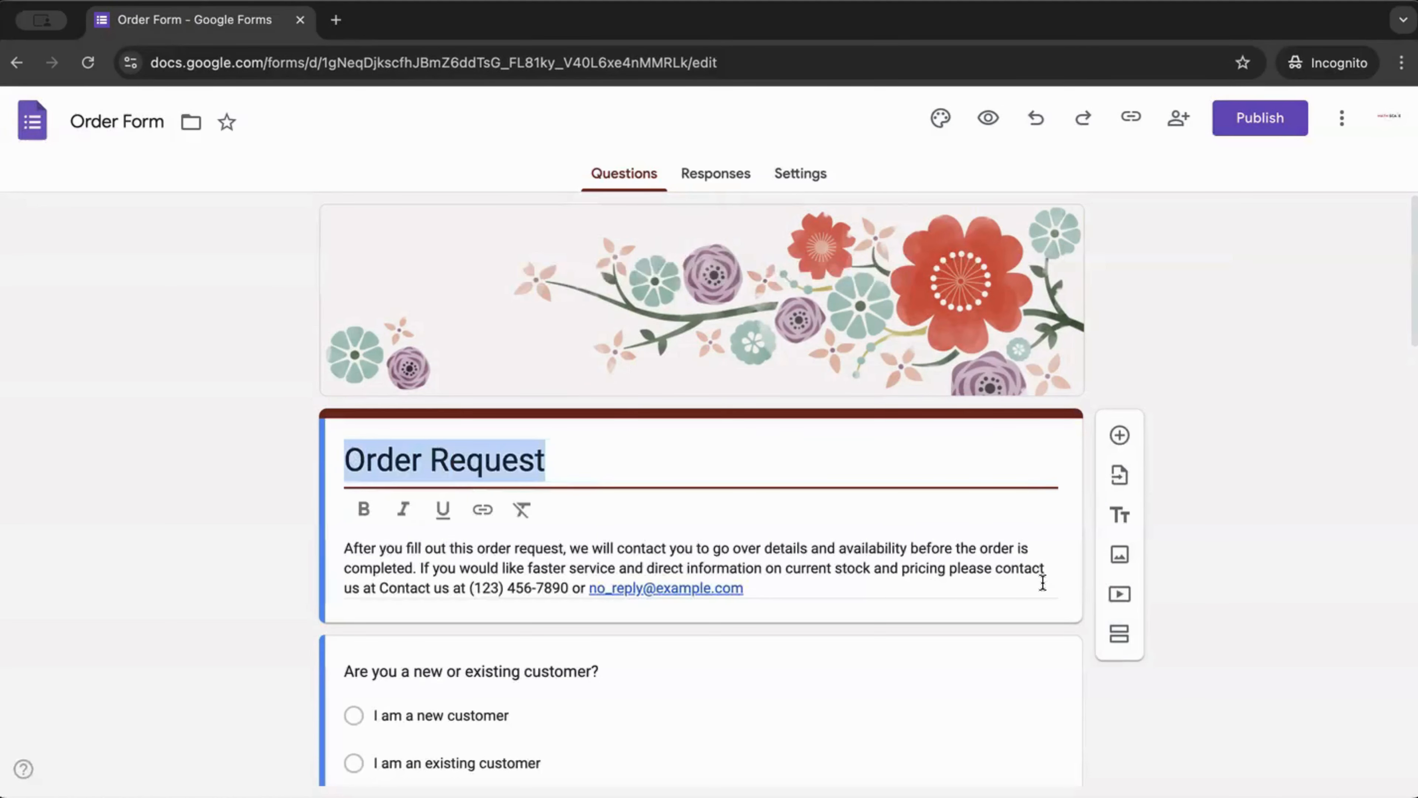
pyautogui.write('Custom T')
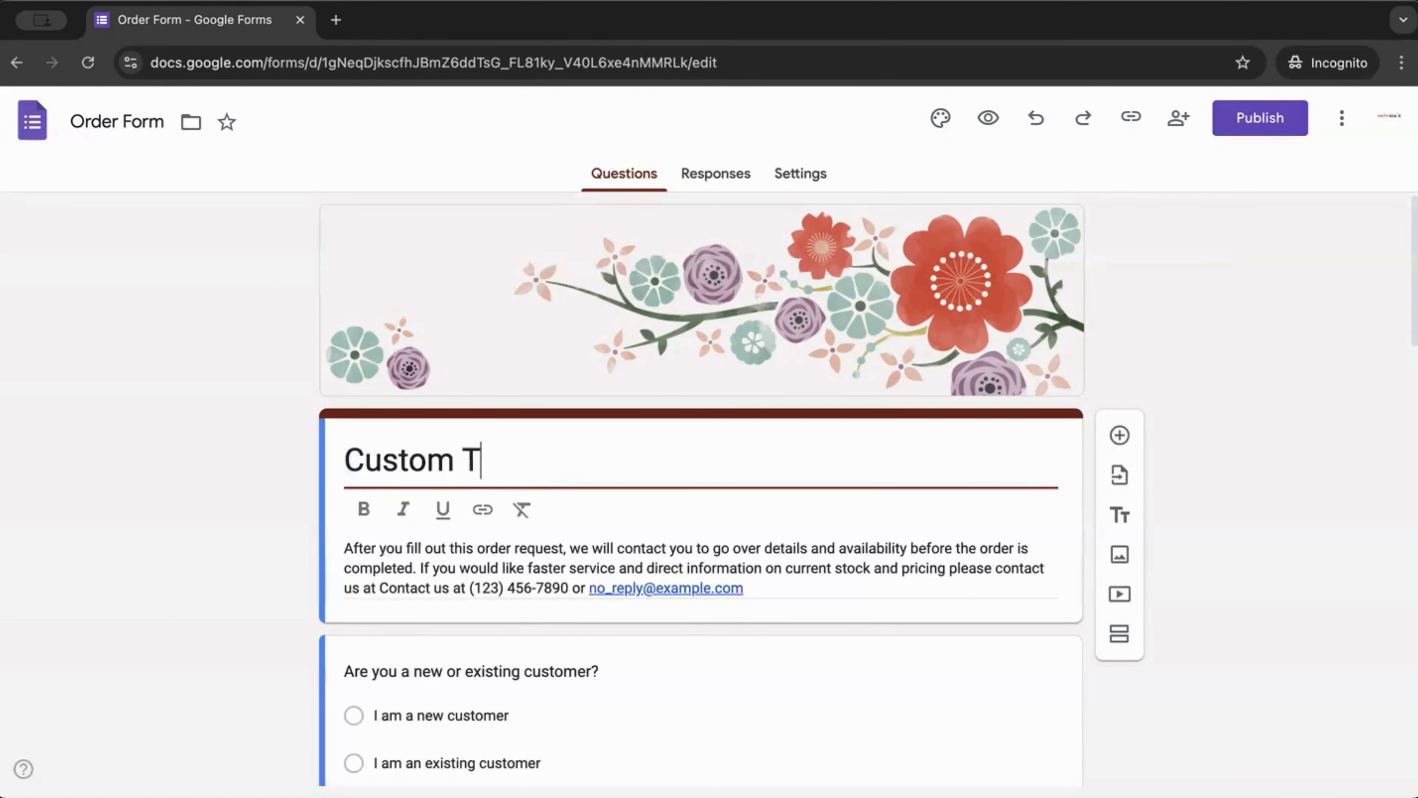
pyautogui.write('shirt')
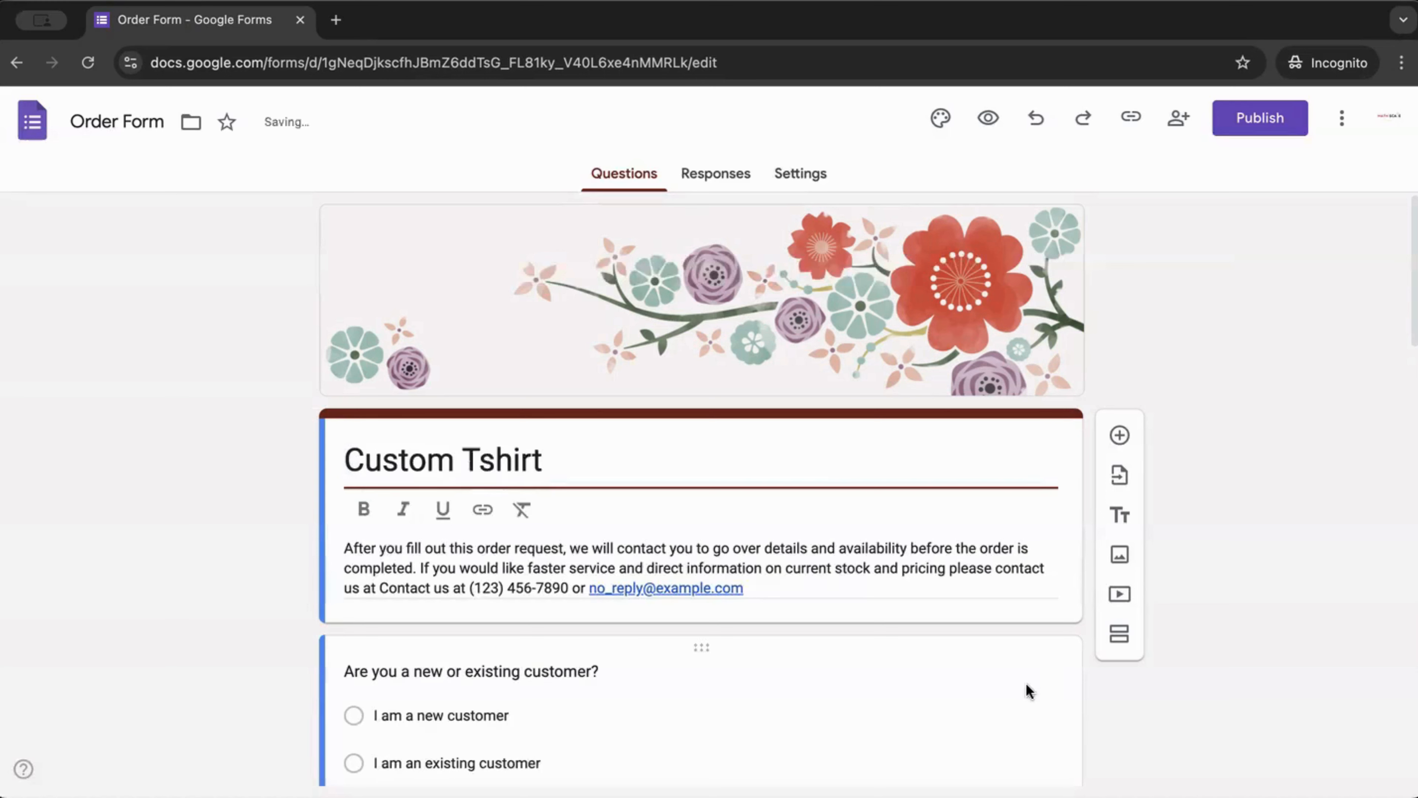
pyautogui.click(479, 461)
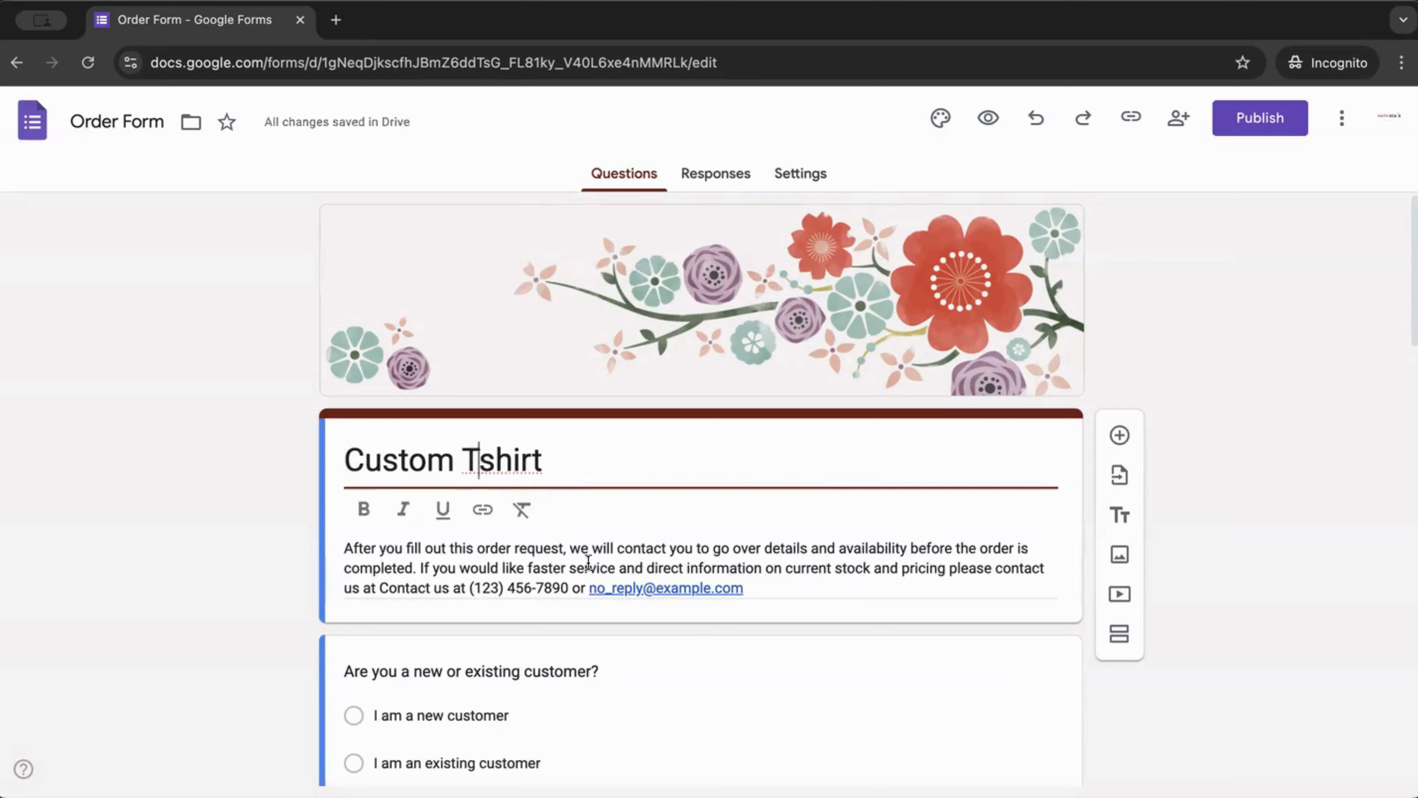
pyautogui.write('-')
pyautogui.click(636, 459)
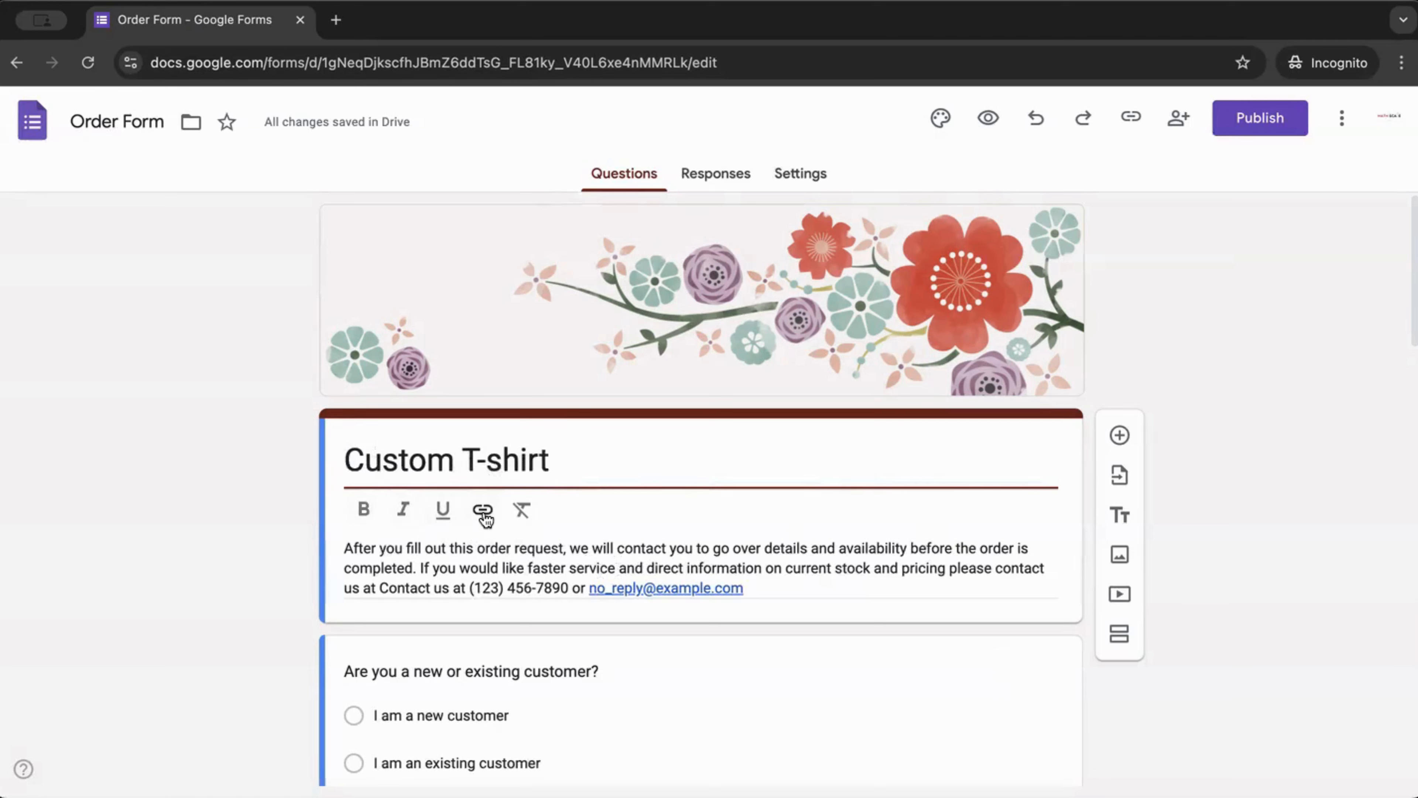
# - Replace the form description with the customised T-shirt features, the India delivery note and a "Visit::" line, making "Visit::" bold
pyautogui.press('Tab')
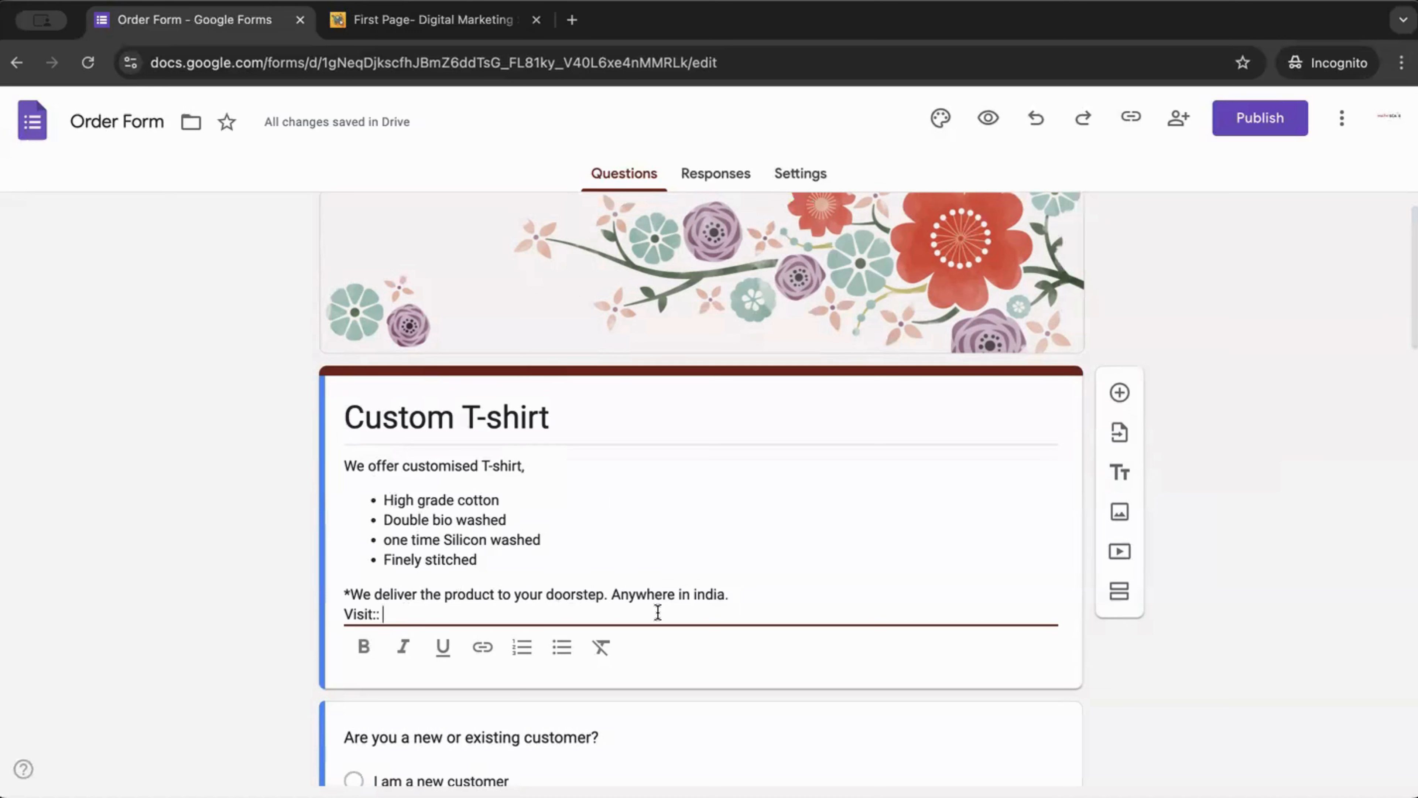
pyautogui.click(343, 617)
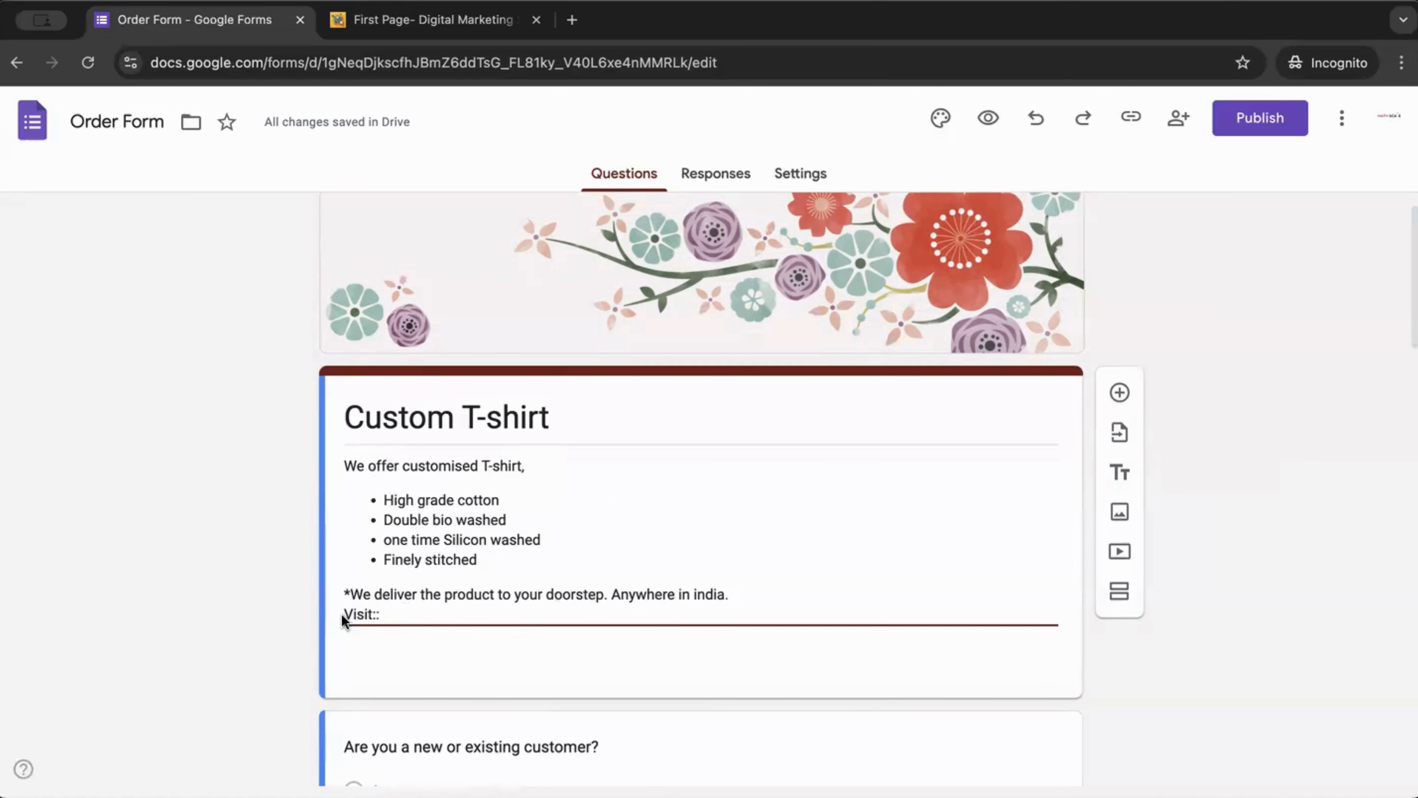
pyautogui.click(350, 614)
pyautogui.click(399, 621)
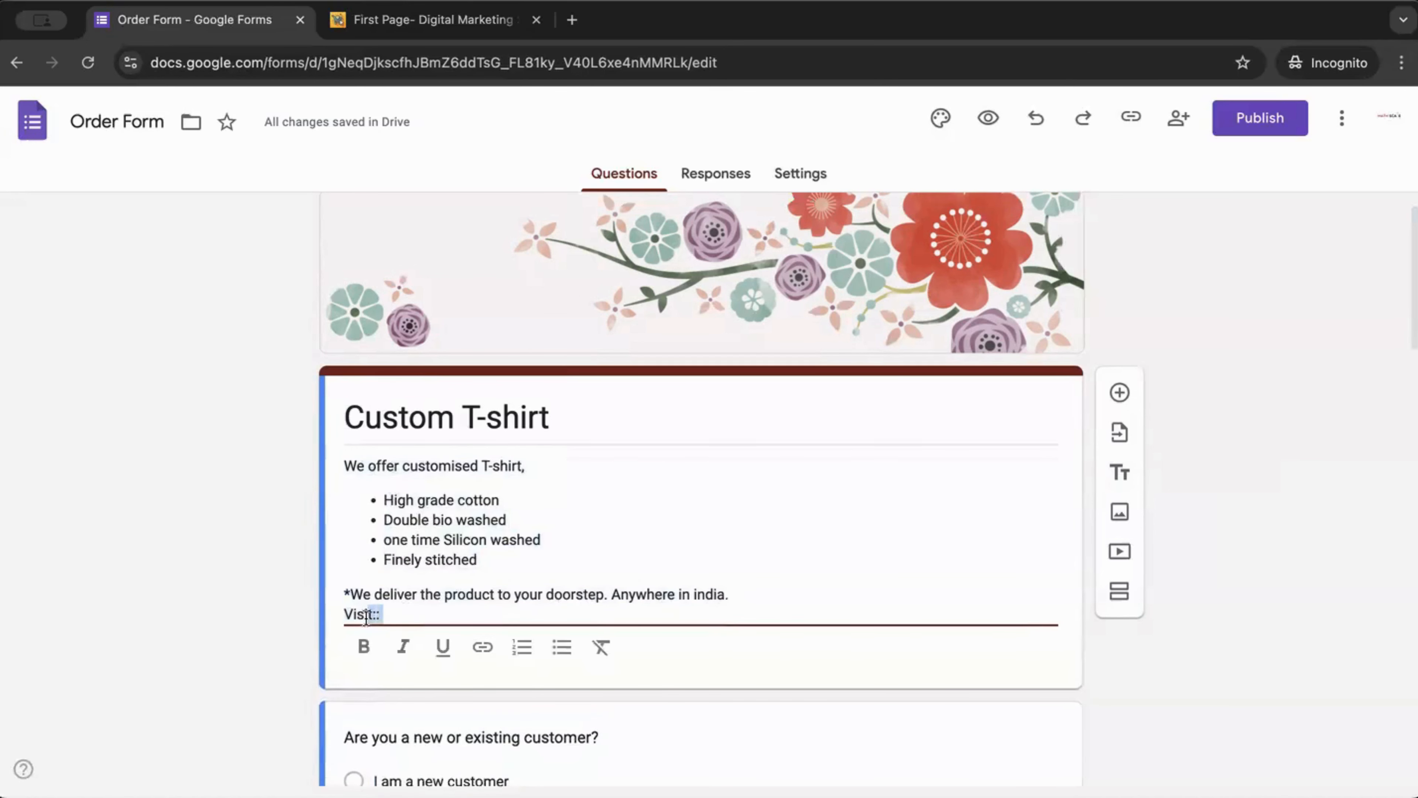
pyautogui.moveTo(365, 617); pyautogui.dragTo(347, 617)
pyautogui.click(363, 648)
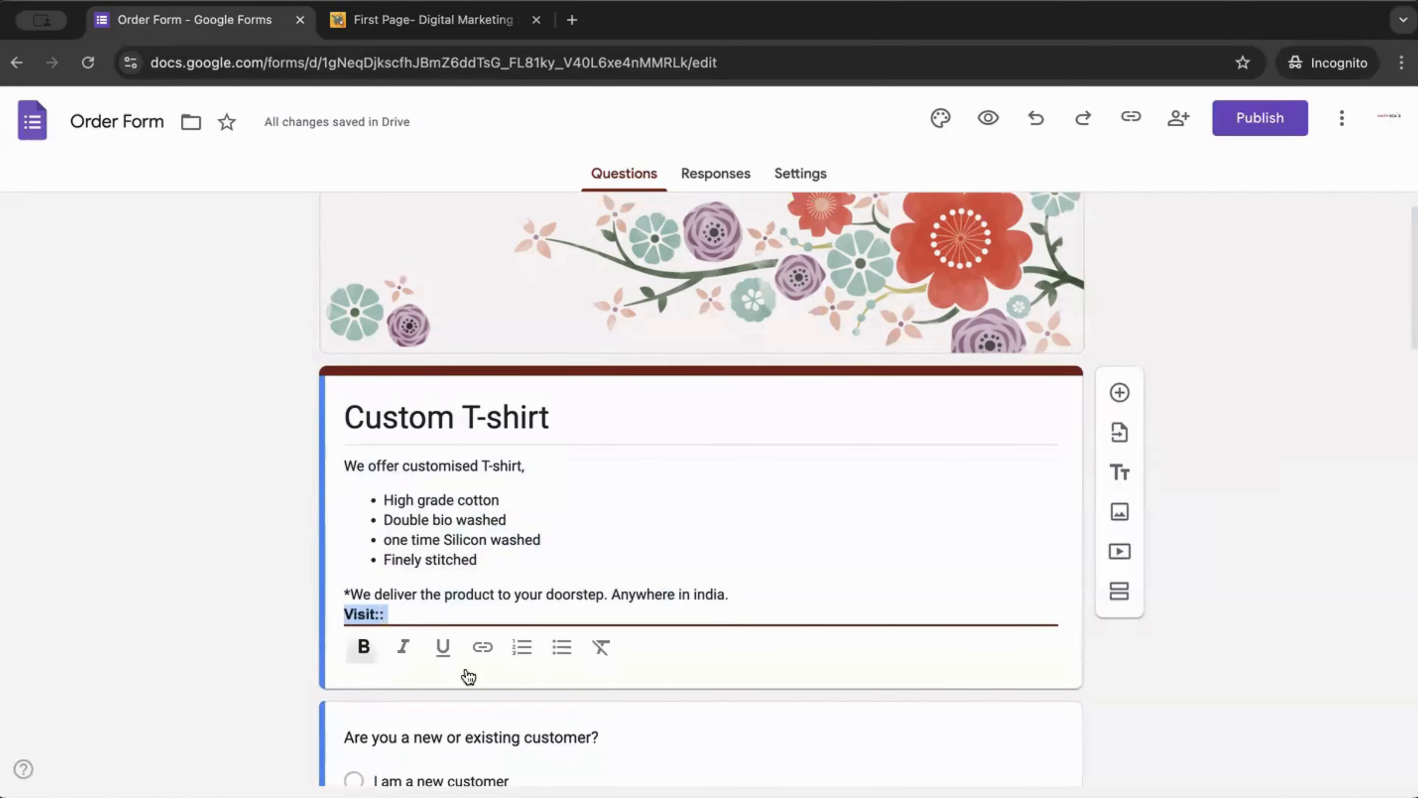
pyautogui.click(443, 613)
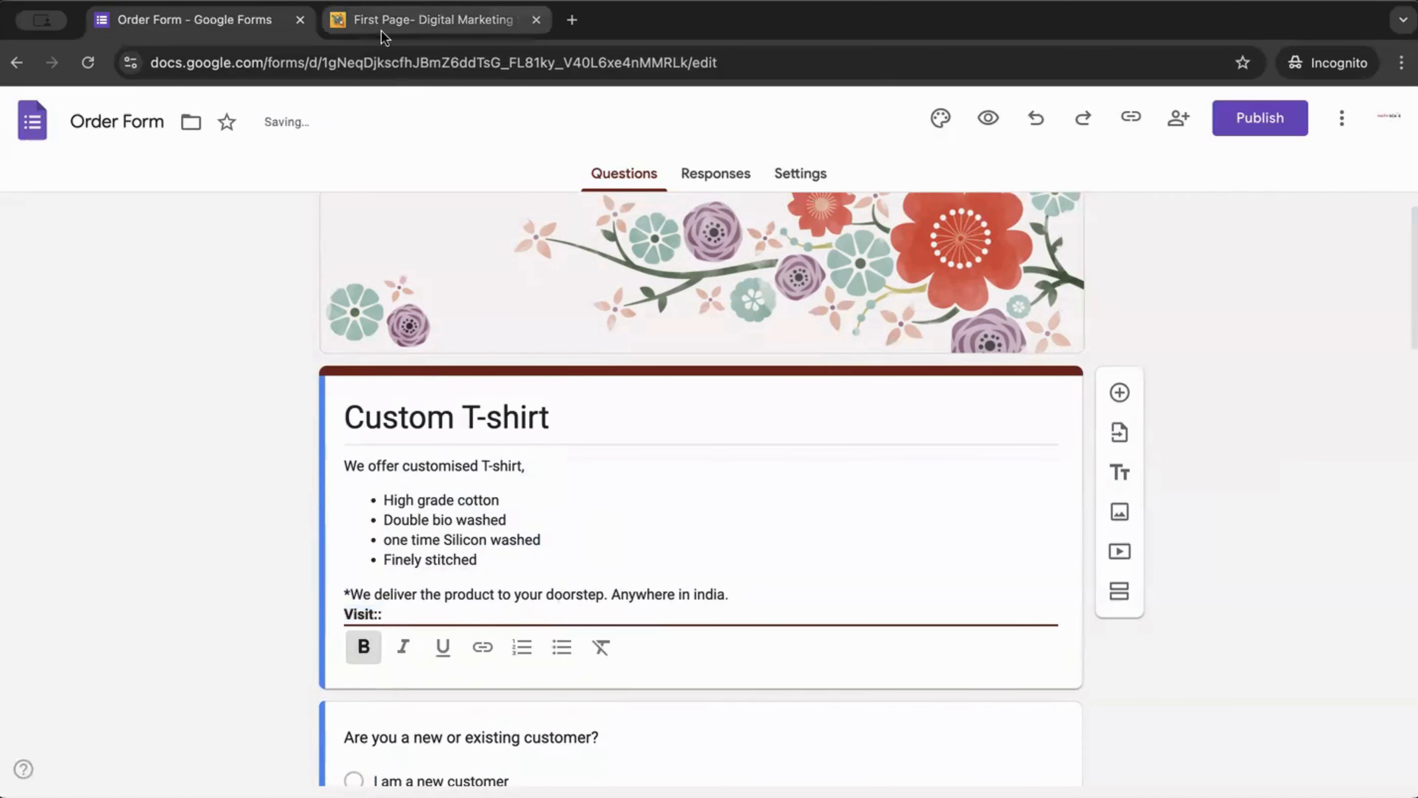
pyautogui.click(430, 20)
pyautogui.click(1003, 177)
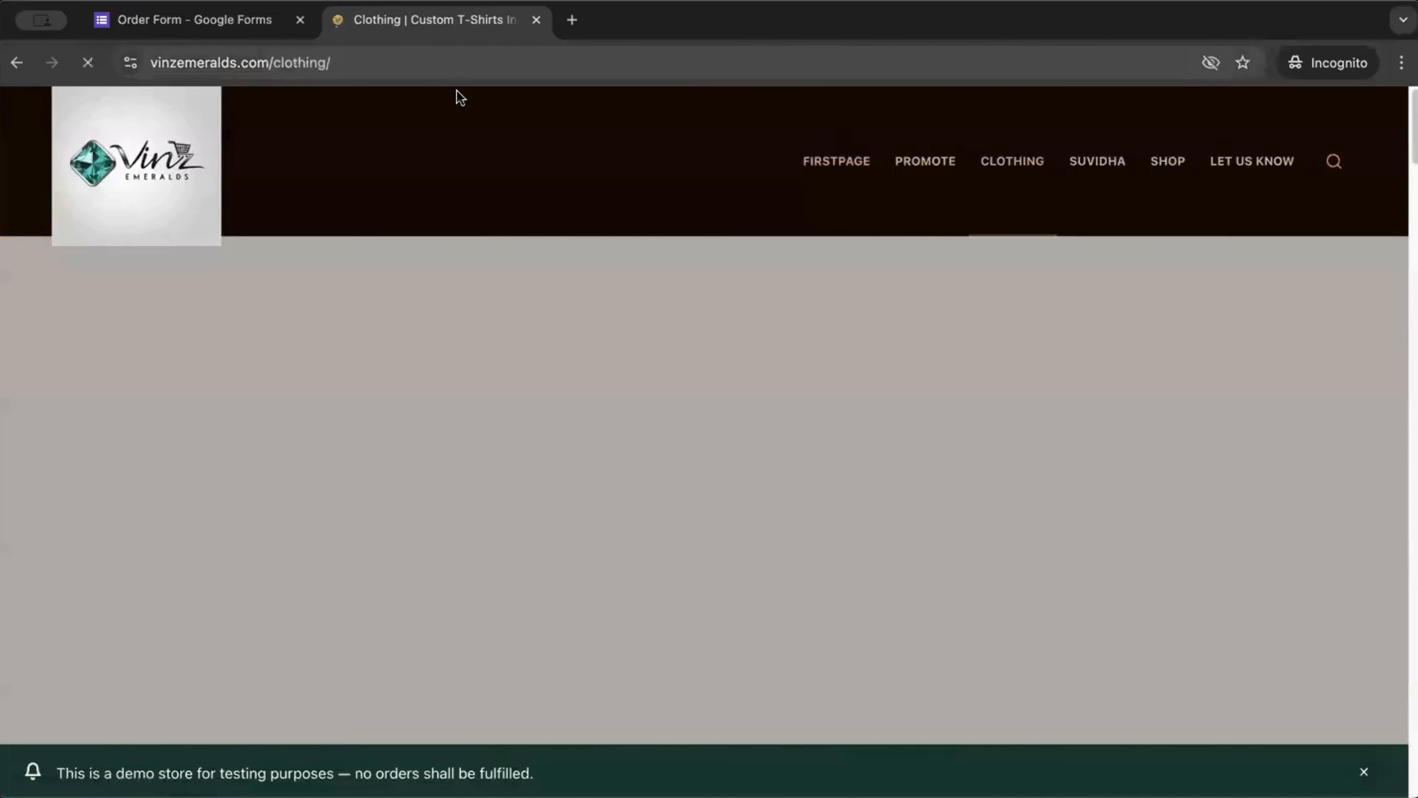
pyautogui.click(459, 56)
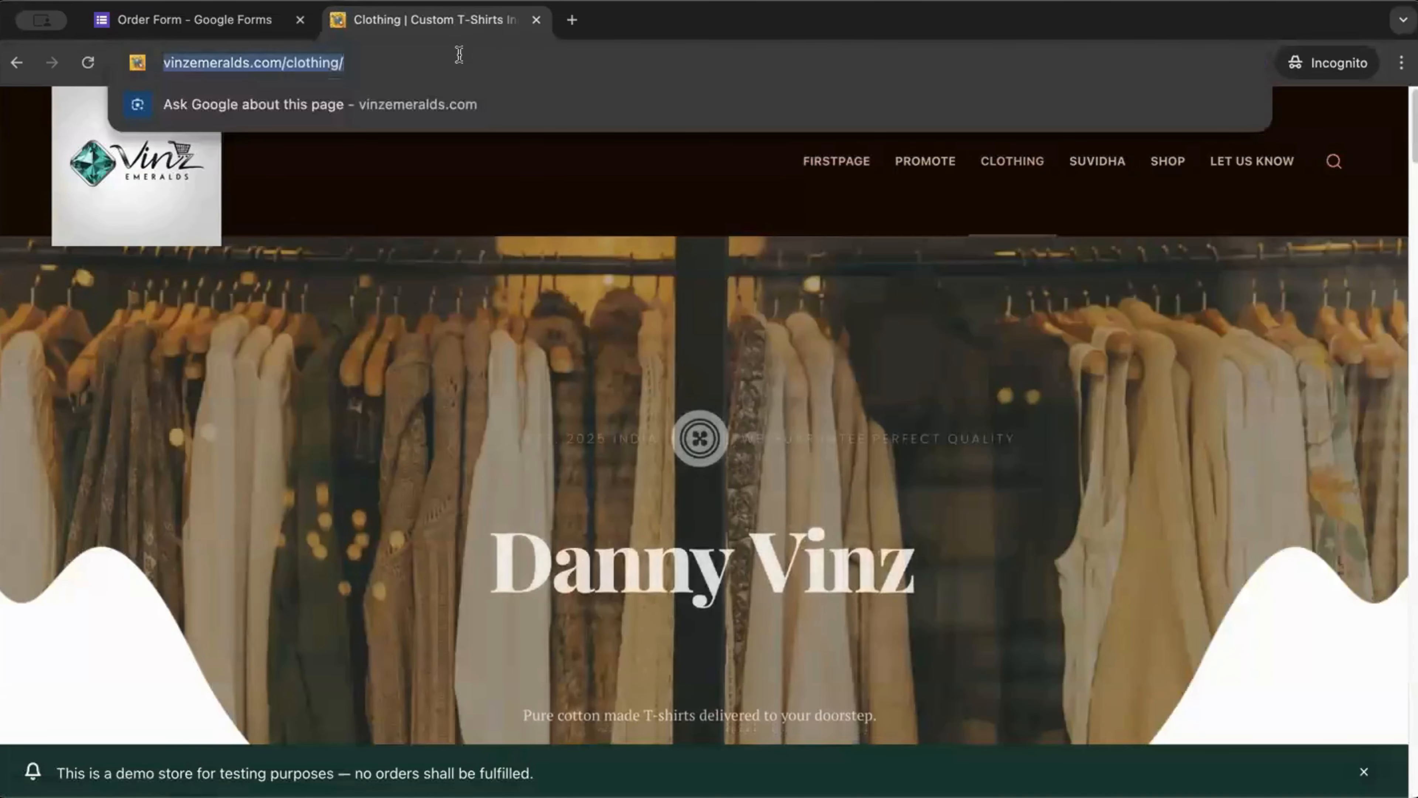
pyautogui.click(241, 22)
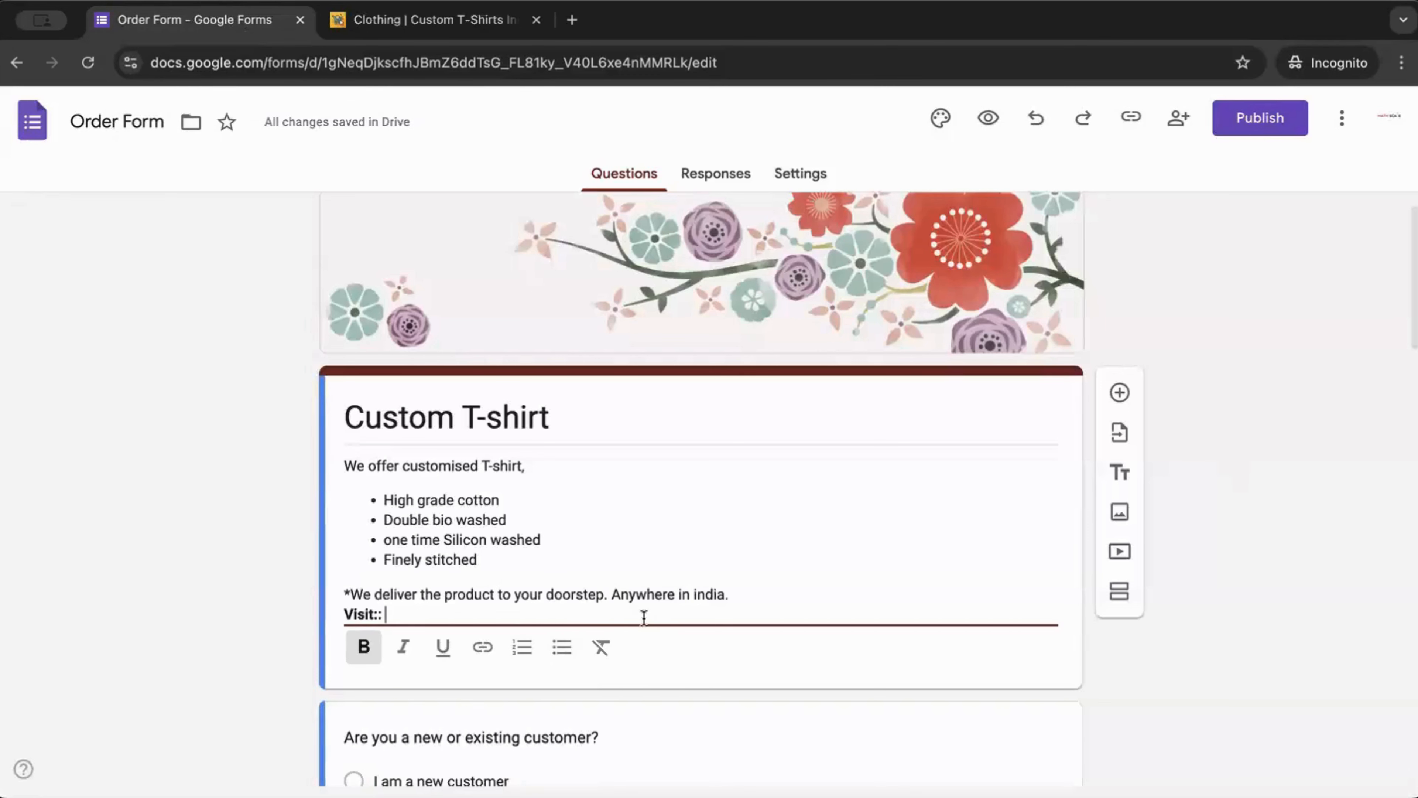
pyautogui.write('https://vinzemeralds.com/clothing/')
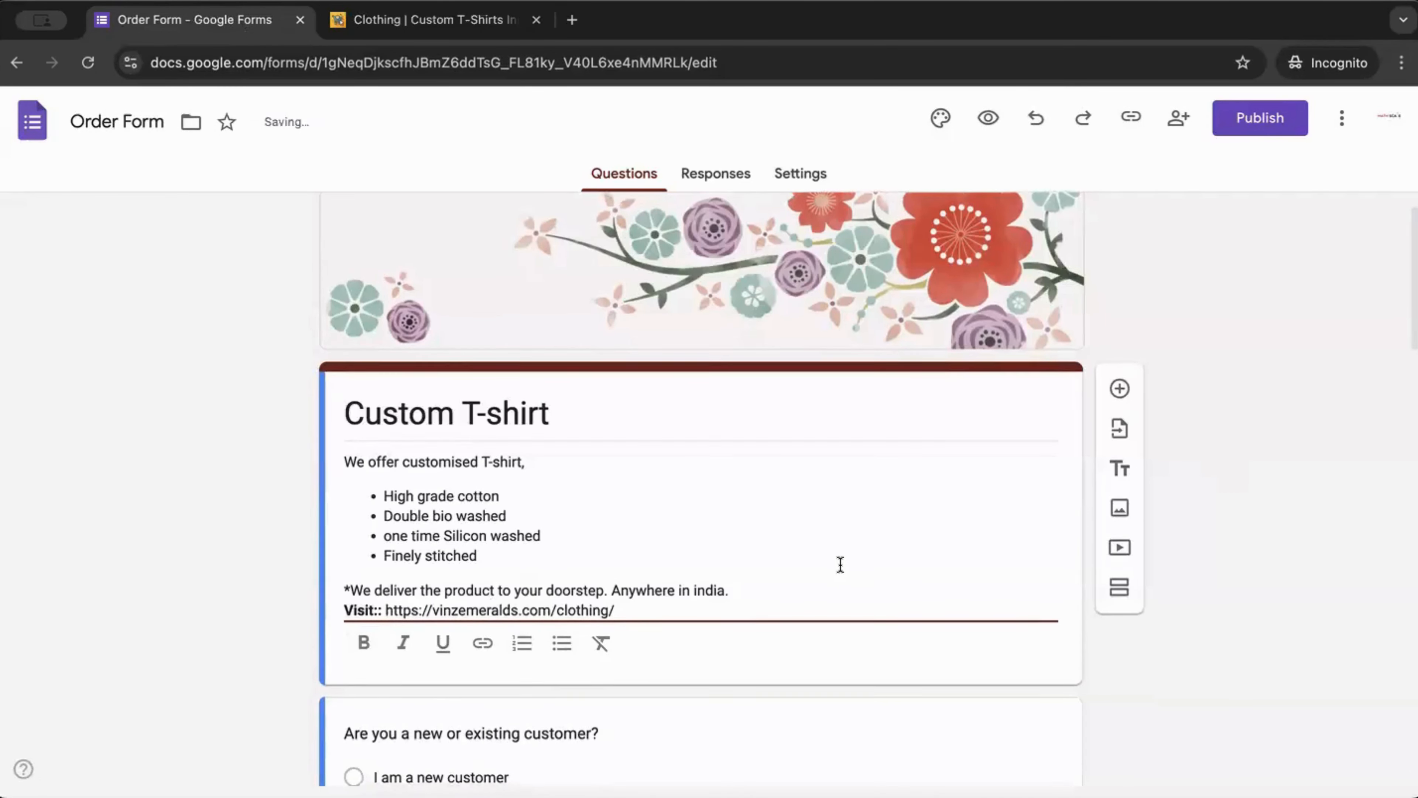
pyautogui.click(483, 644)
pyautogui.write('https://vinzemeralds.com/clothing/')
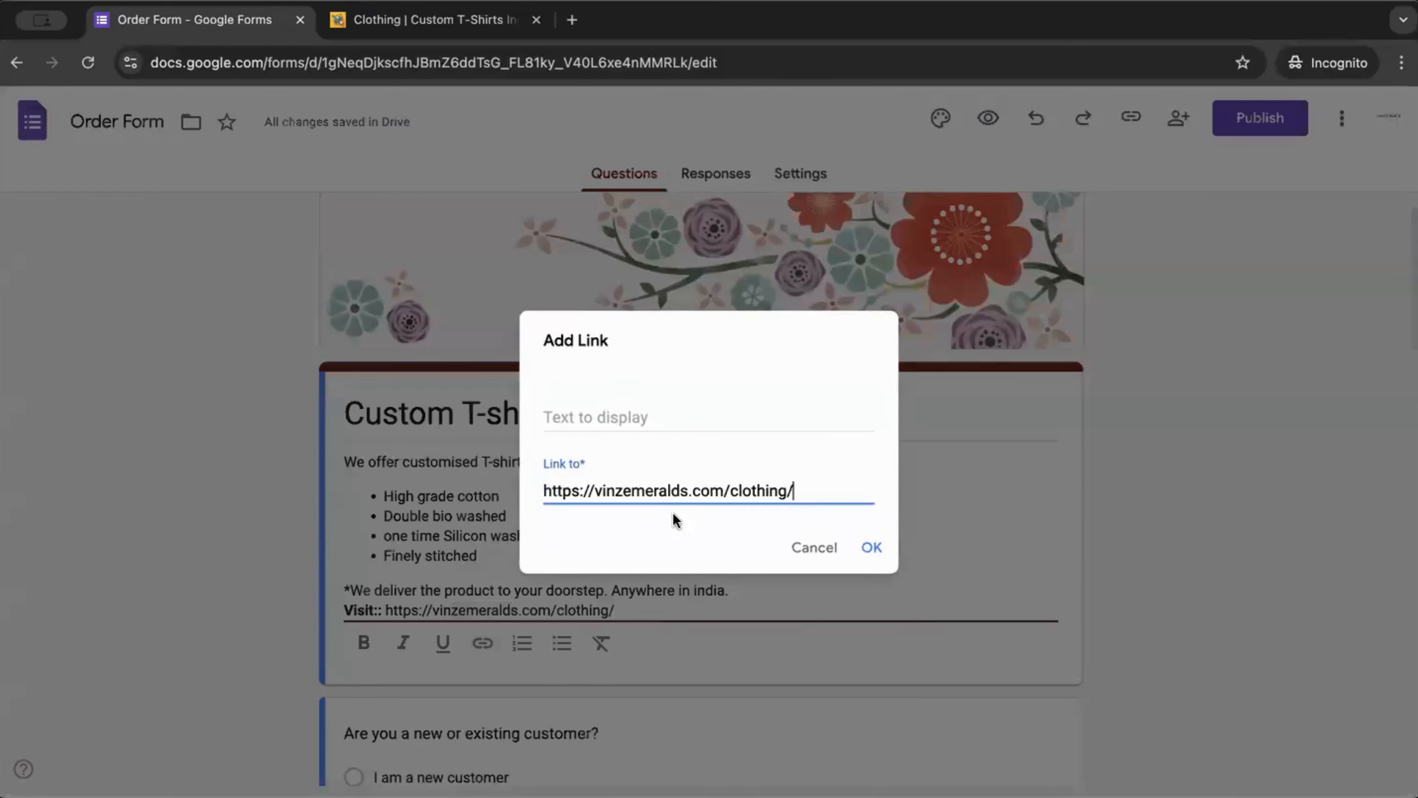
pyautogui.click(871, 547)
pyautogui.moveTo(385, 611); pyautogui.dragTo(614, 610)
pyautogui.press('BackSpace')
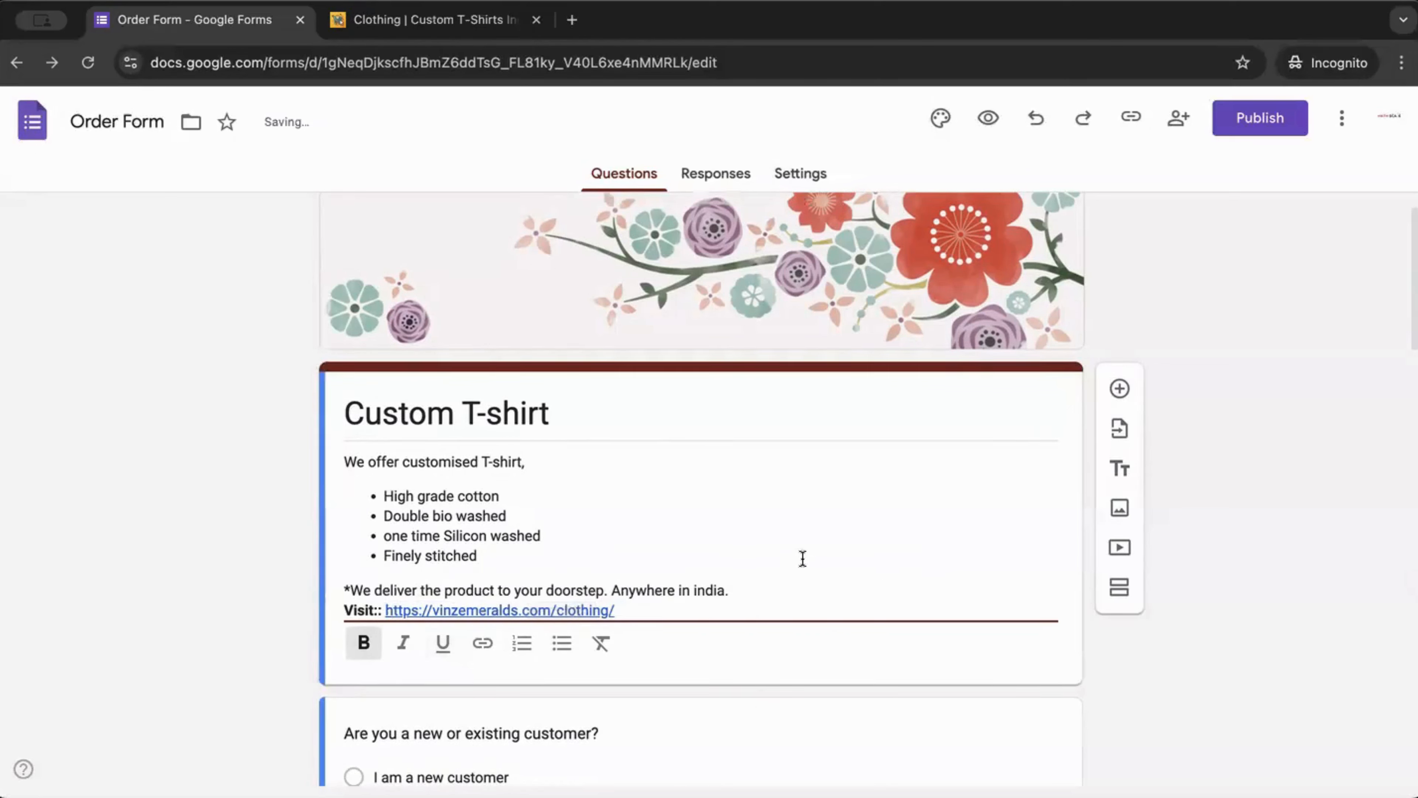
# - Delete the question "Are you a new or existing customer?" from the form
pyautogui.scroll(-8, 833, 503)
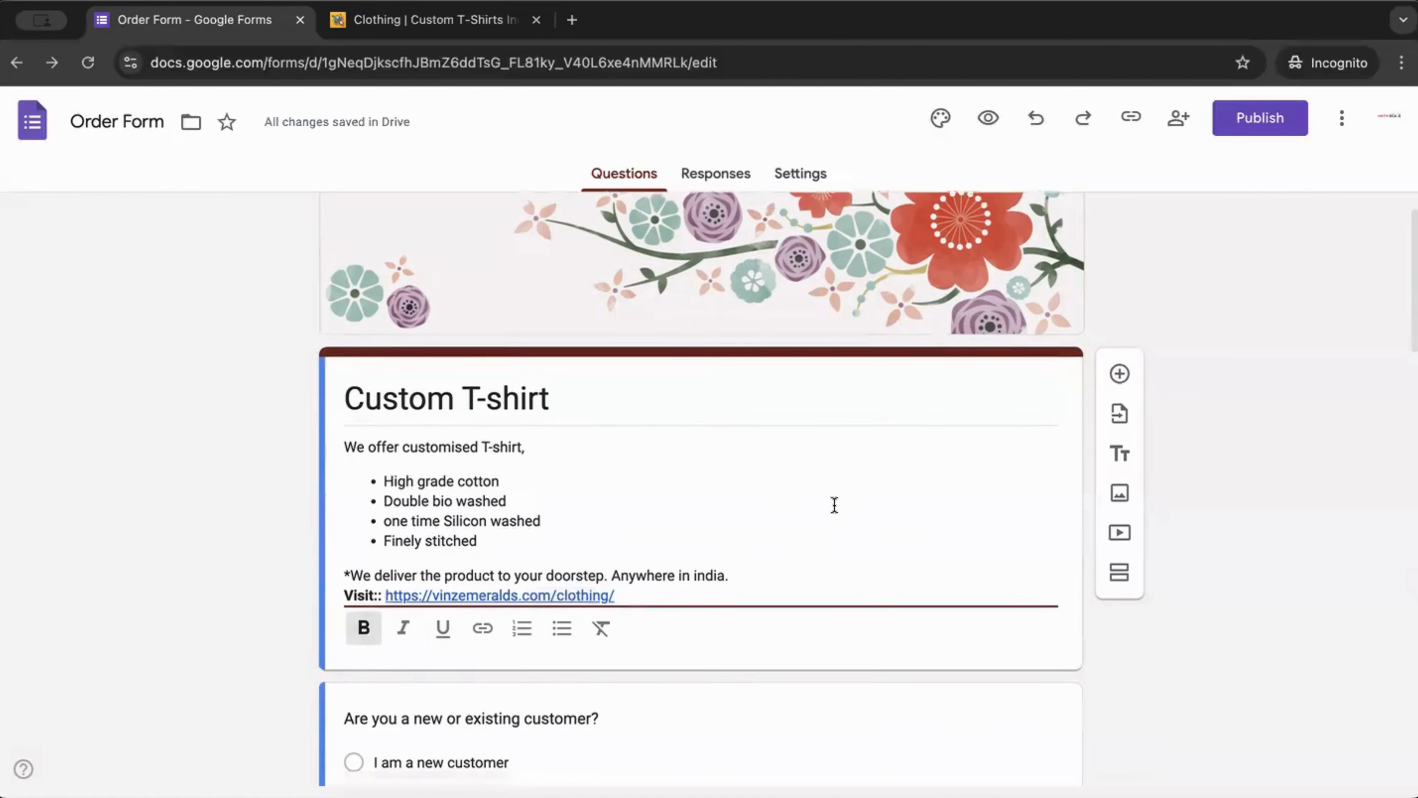
pyautogui.scroll(1, 839, 508)
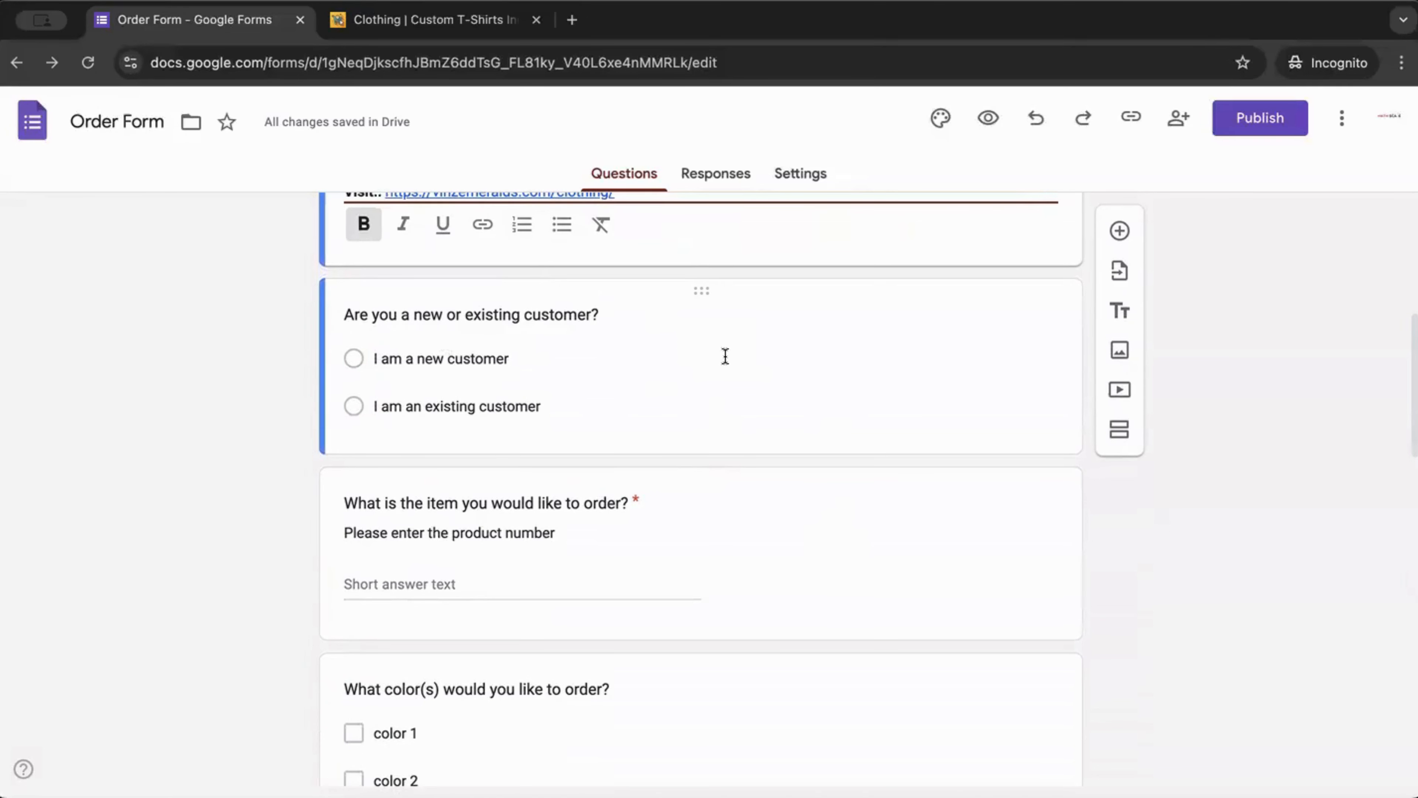
pyautogui.click(751, 363)
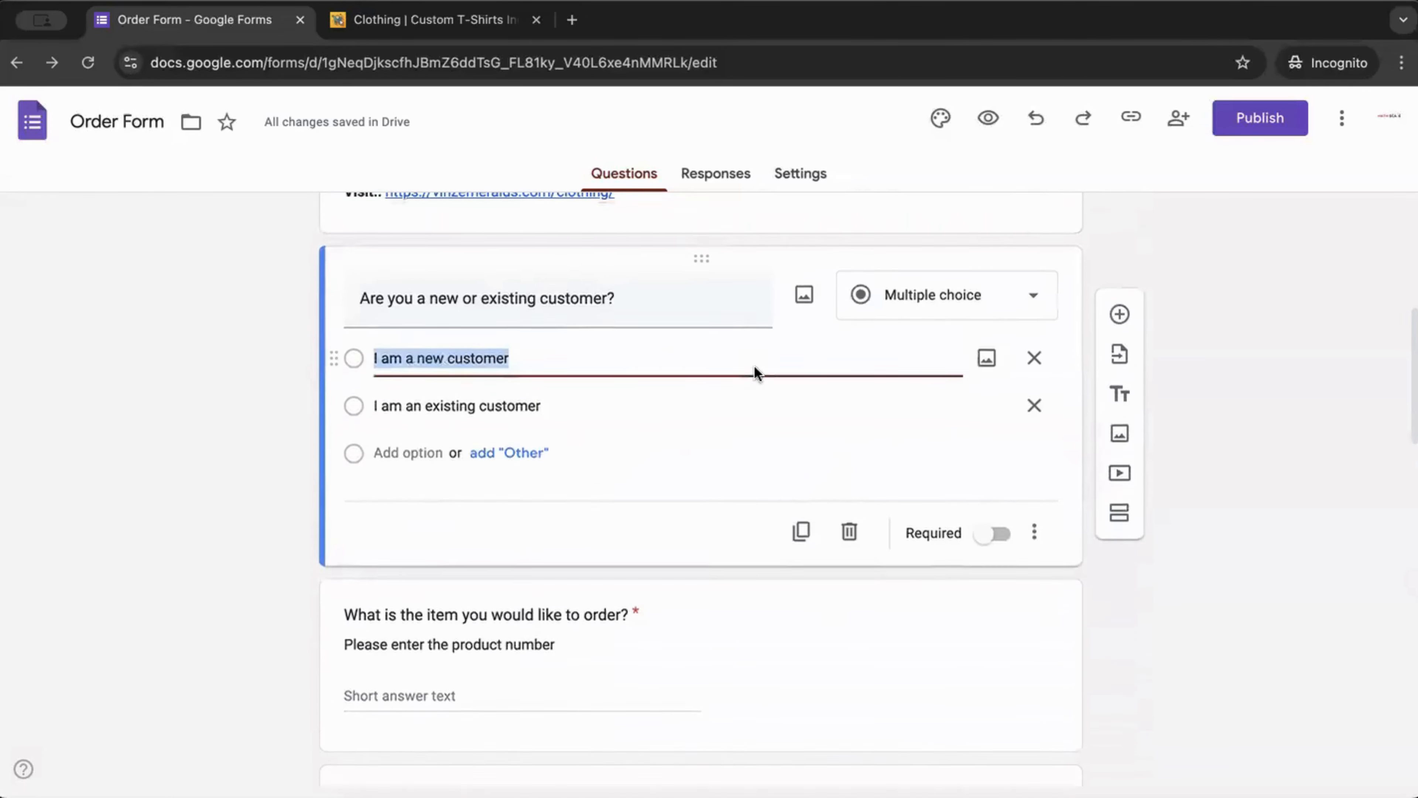
pyautogui.click(848, 525)
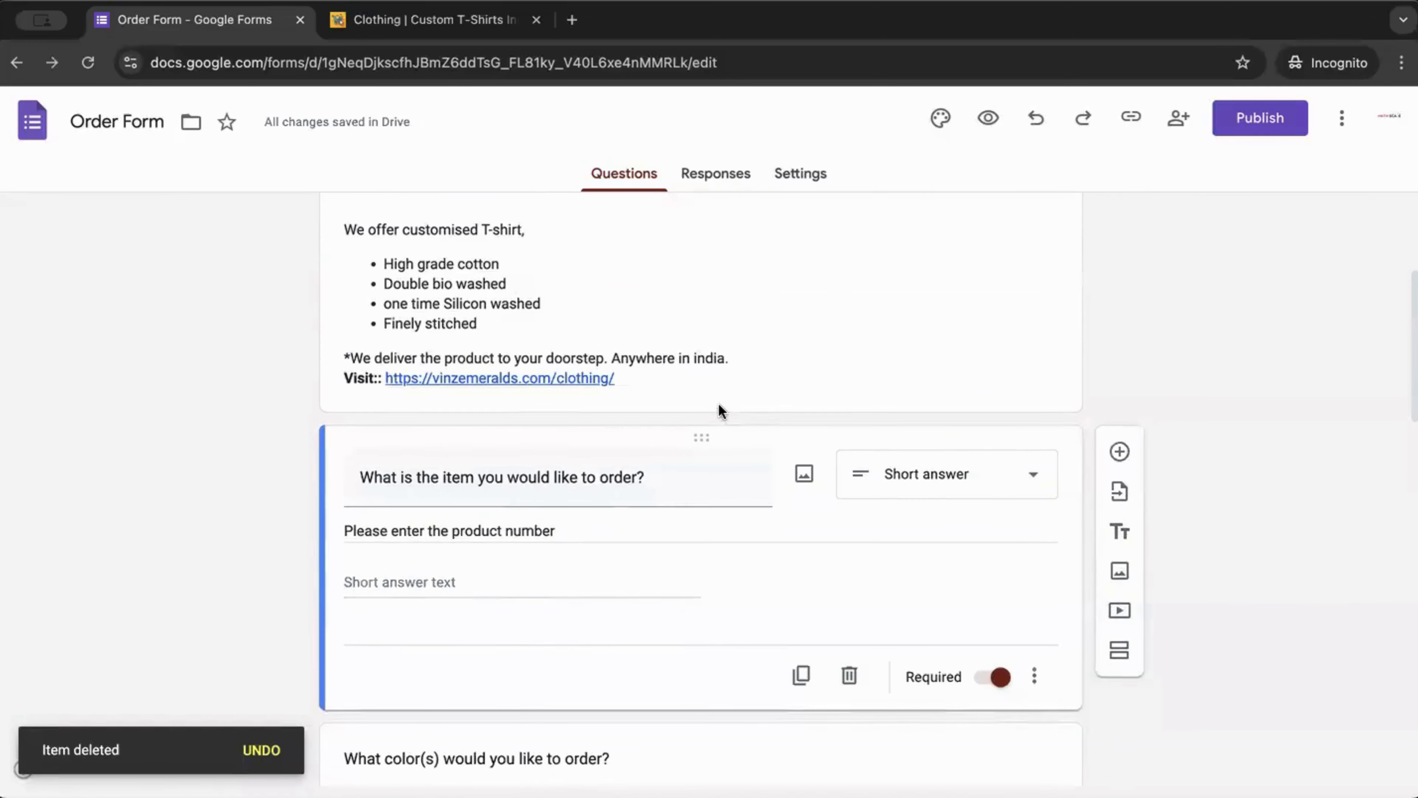
# - Add a question titled "What colour do you want?" below "What is the item you would like to order?"
pyautogui.scroll(3, 720, 406)
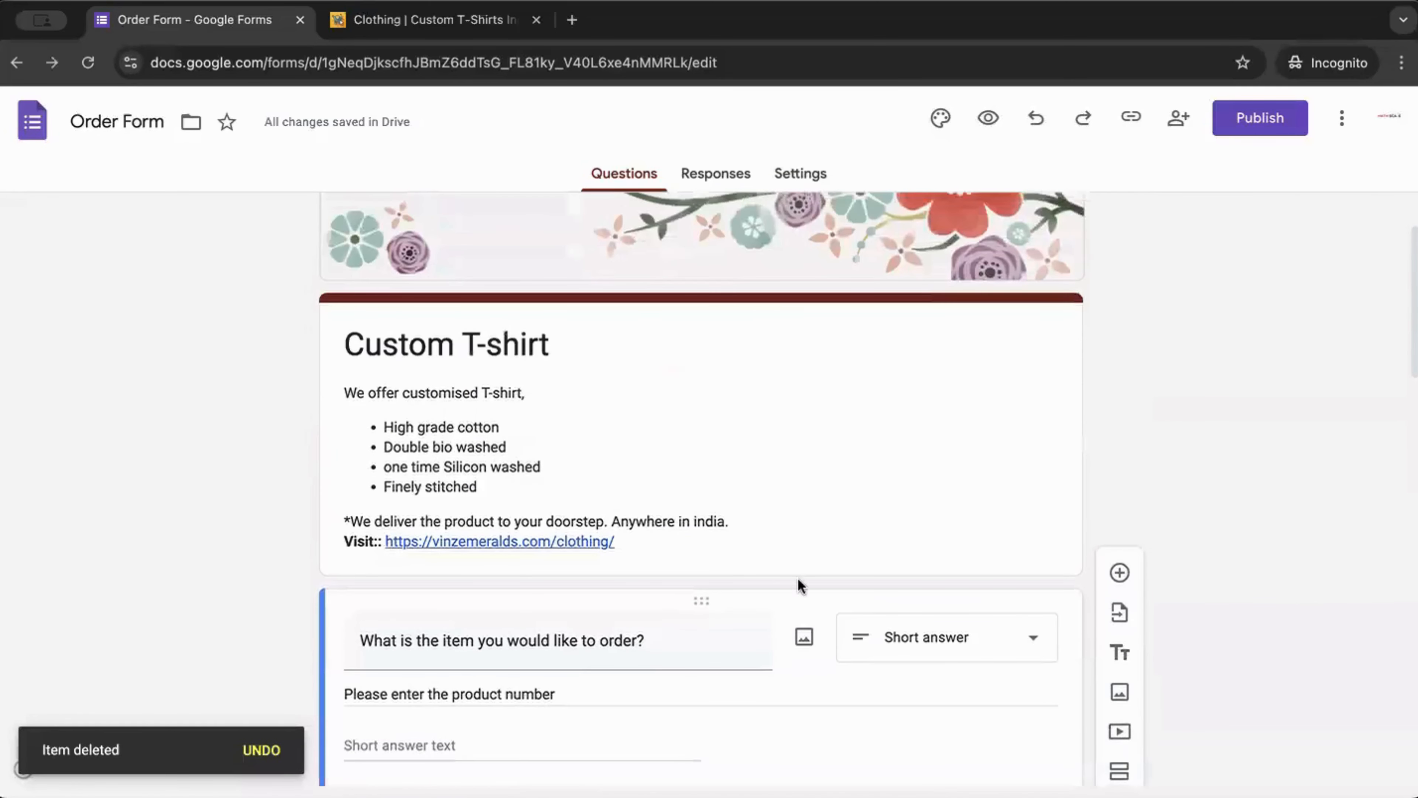
pyautogui.click(1121, 574)
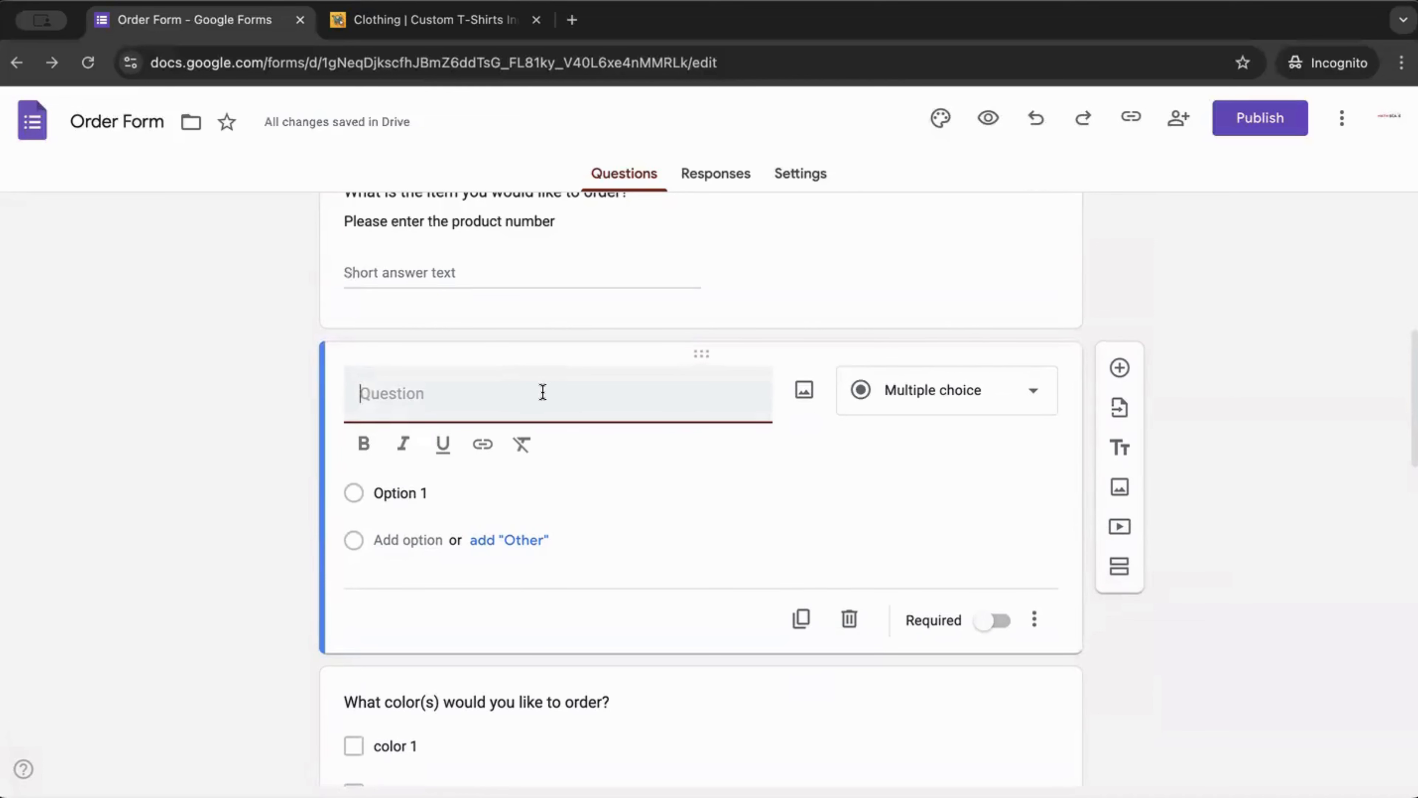
pyautogui.write('What colour')
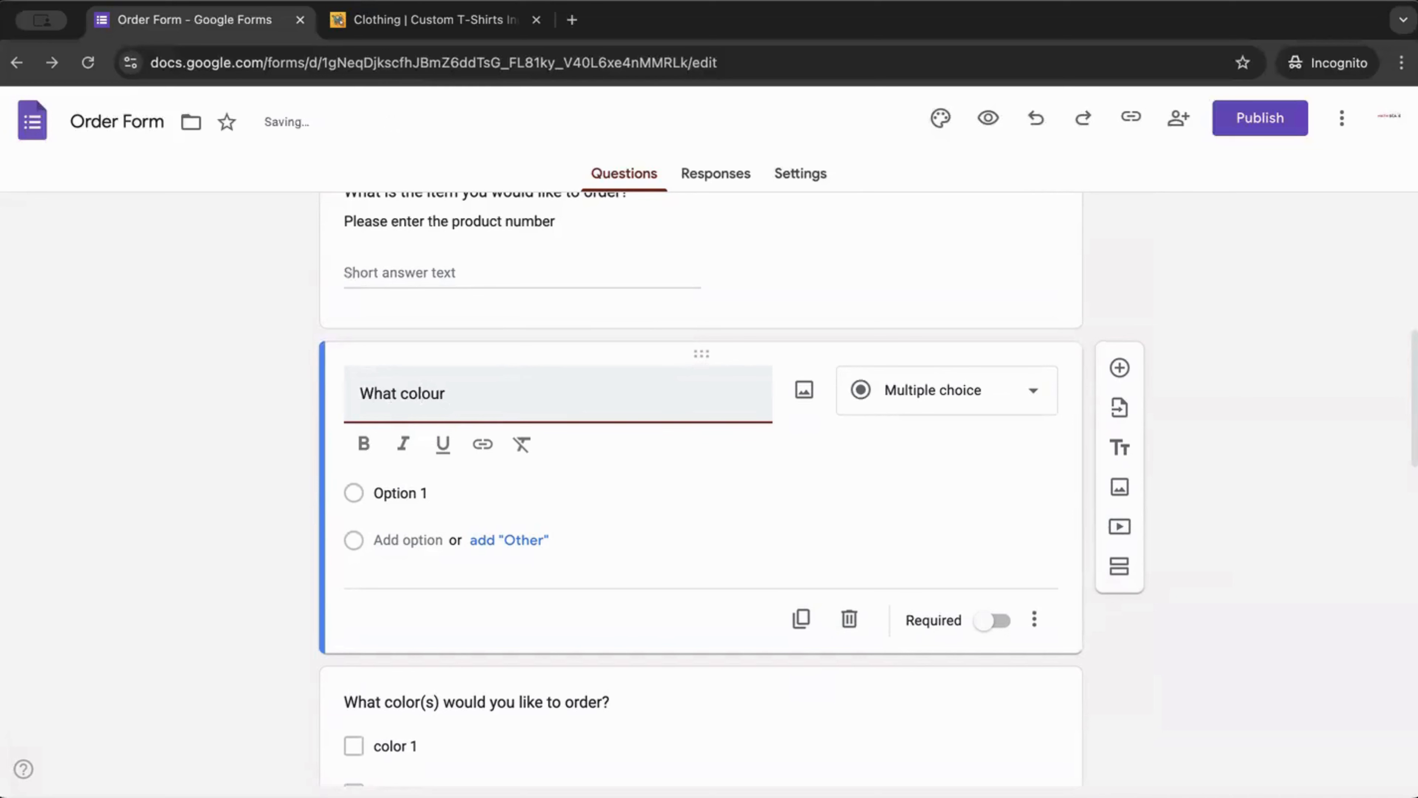
pyautogui.write(' do you want?')
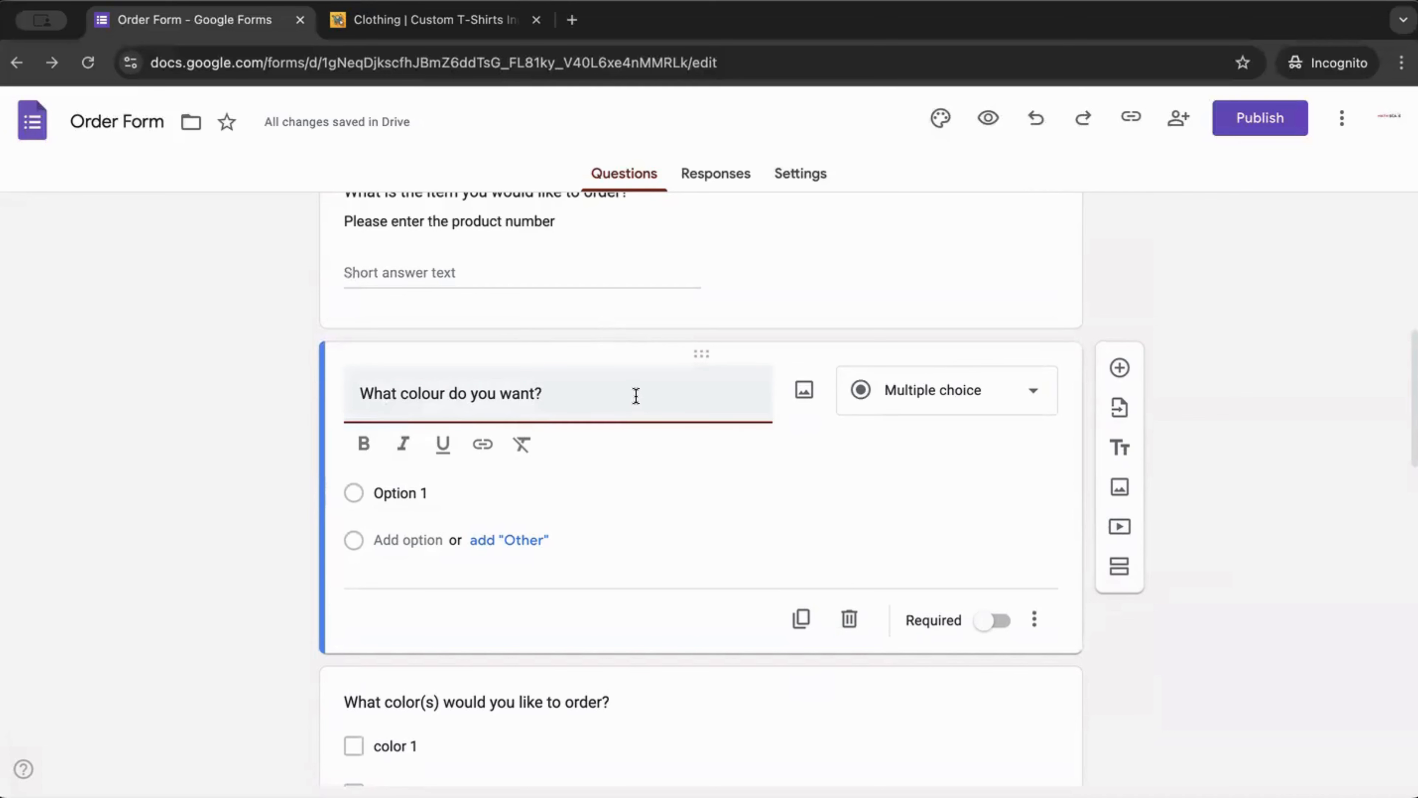
# - Change the answer type of "What colour do you want?" to Checkboxes
pyautogui.click(956, 390)
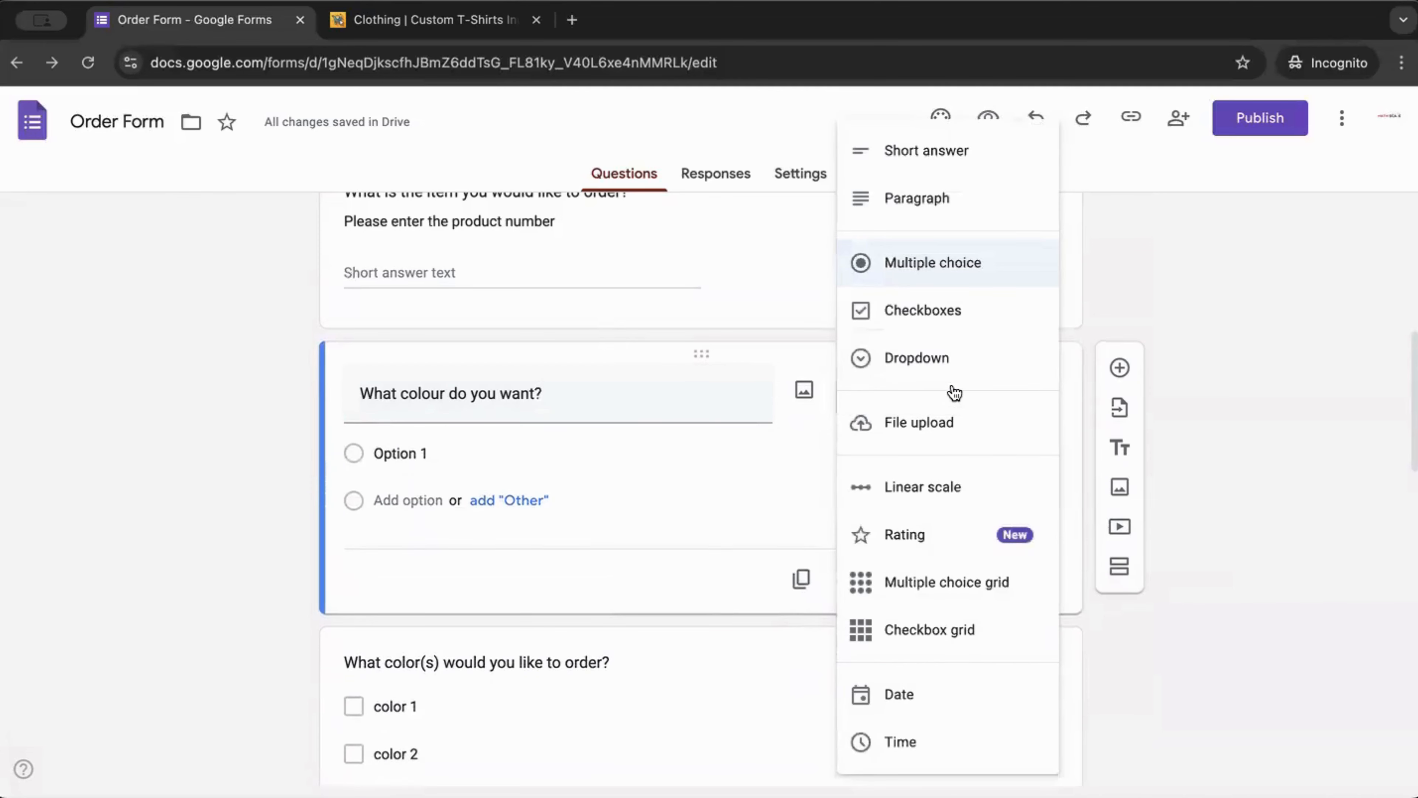
pyautogui.click(742, 476)
pyautogui.click(642, 391)
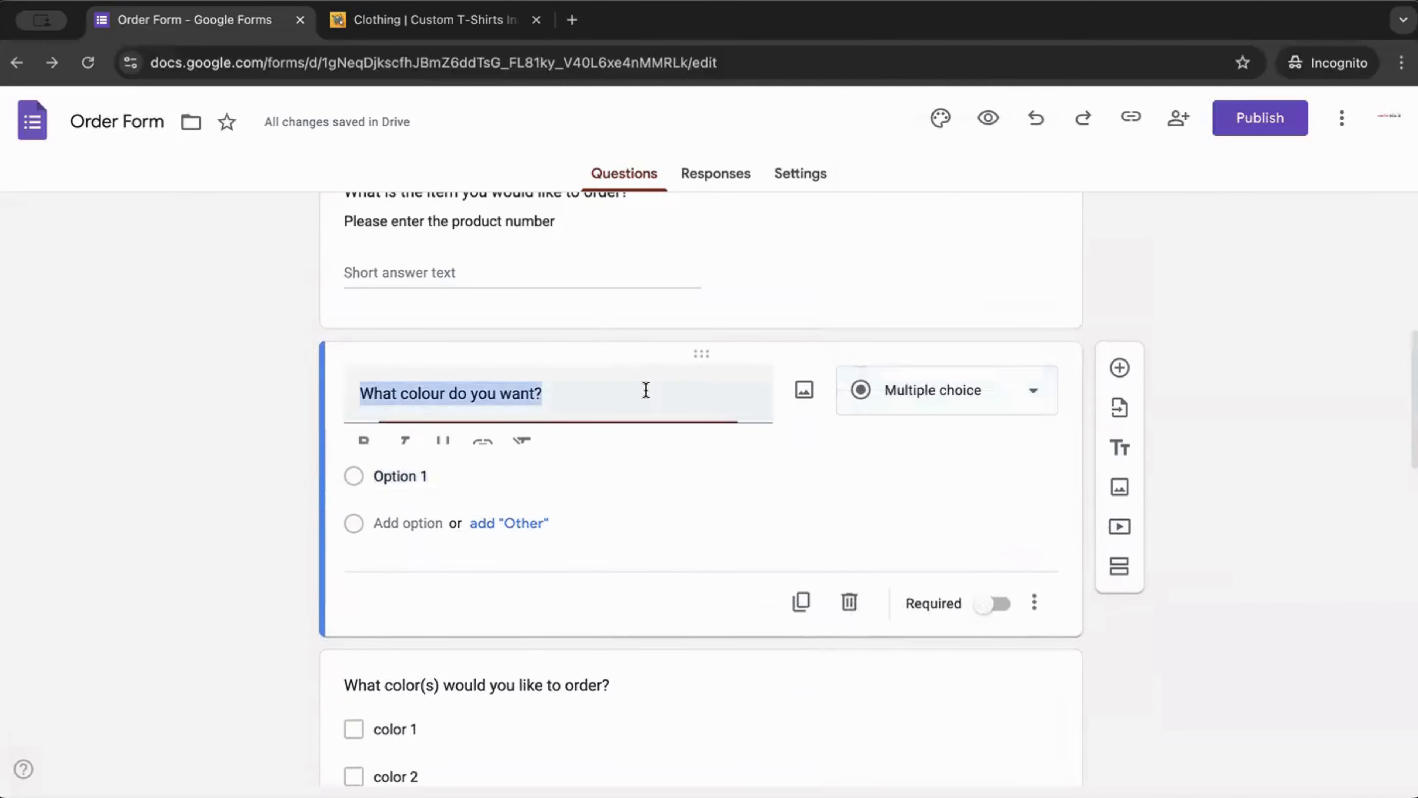
pyautogui.click(942, 394)
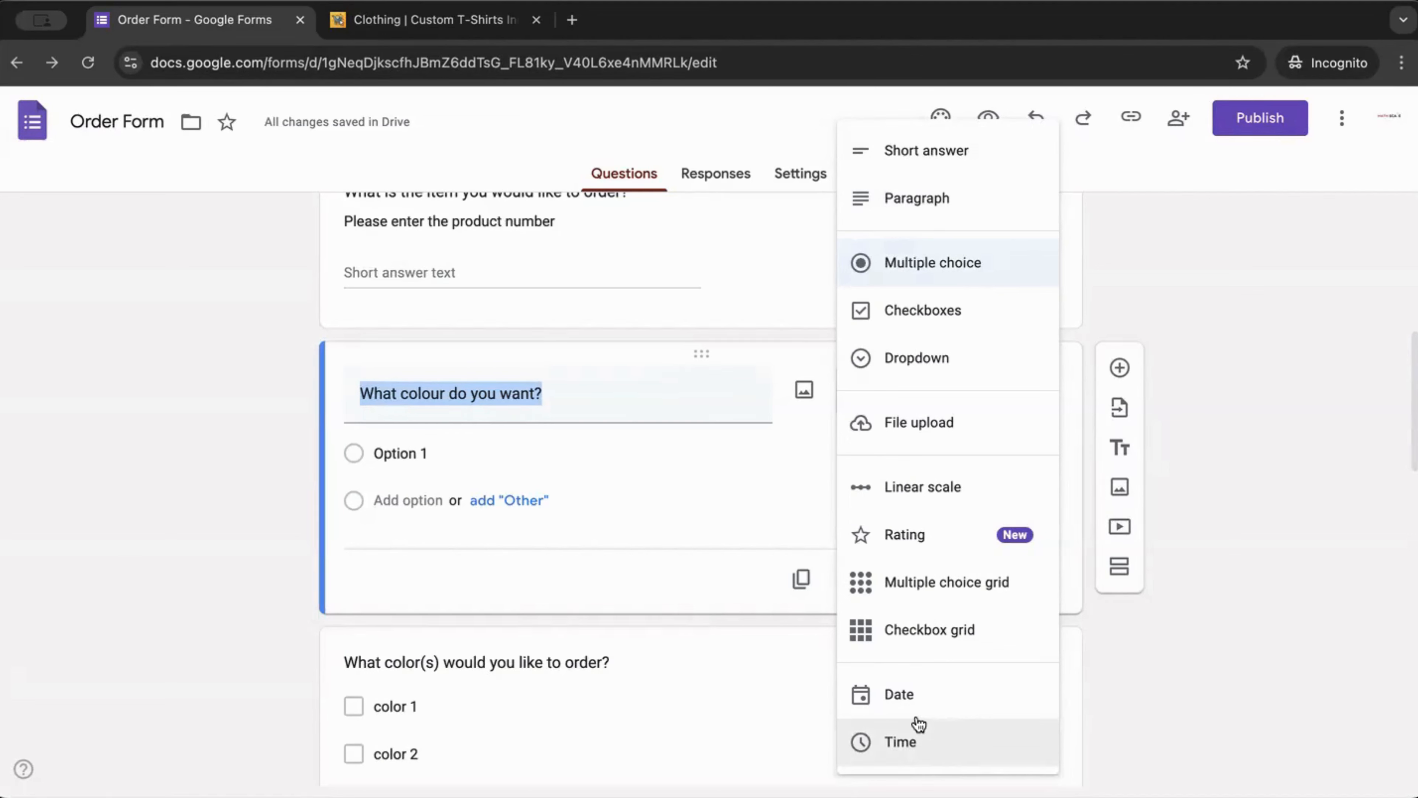
pyautogui.click(975, 313)
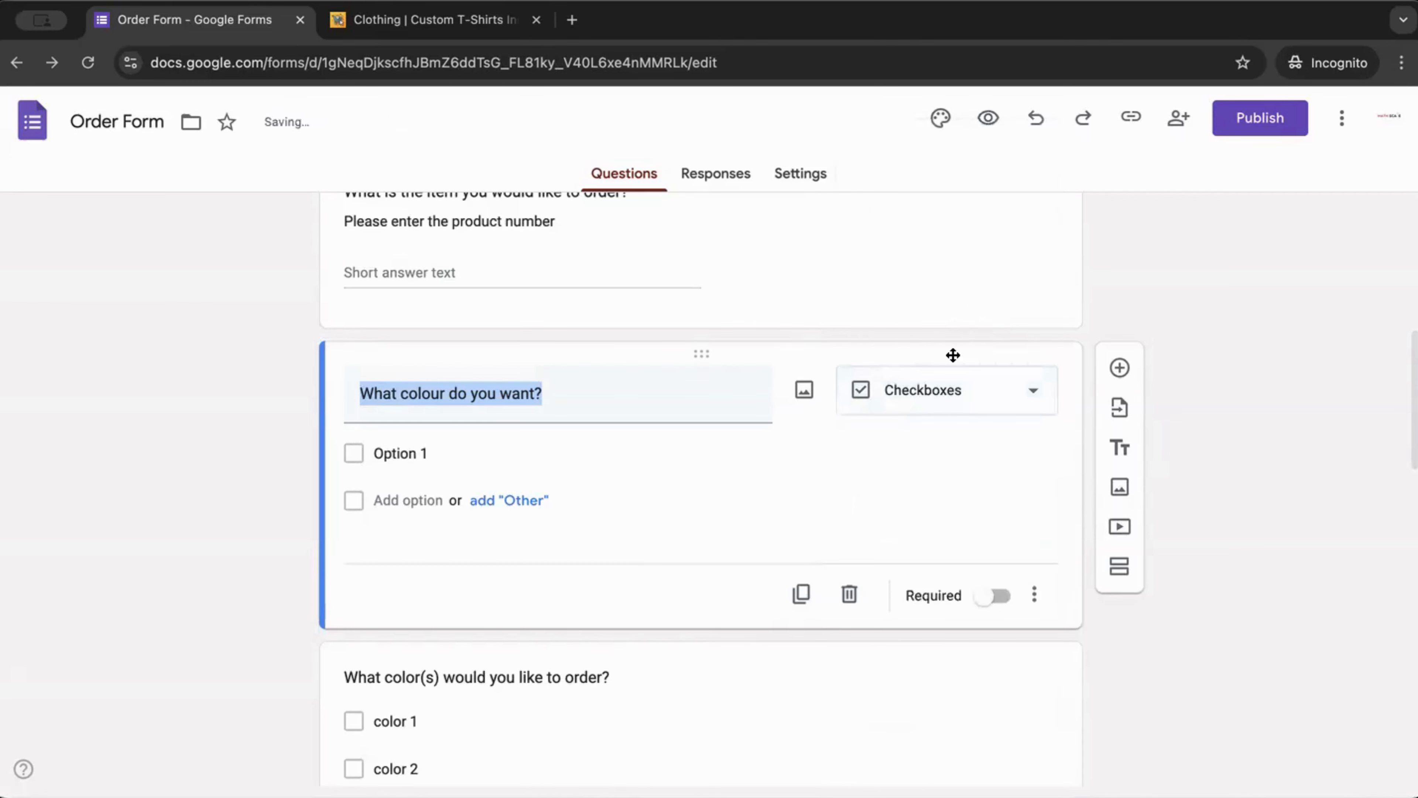
# - Enter the colour choices Navy blue, Sea green, Maroon, Black and White as the question's checkbox options
pyautogui.click(394, 453)
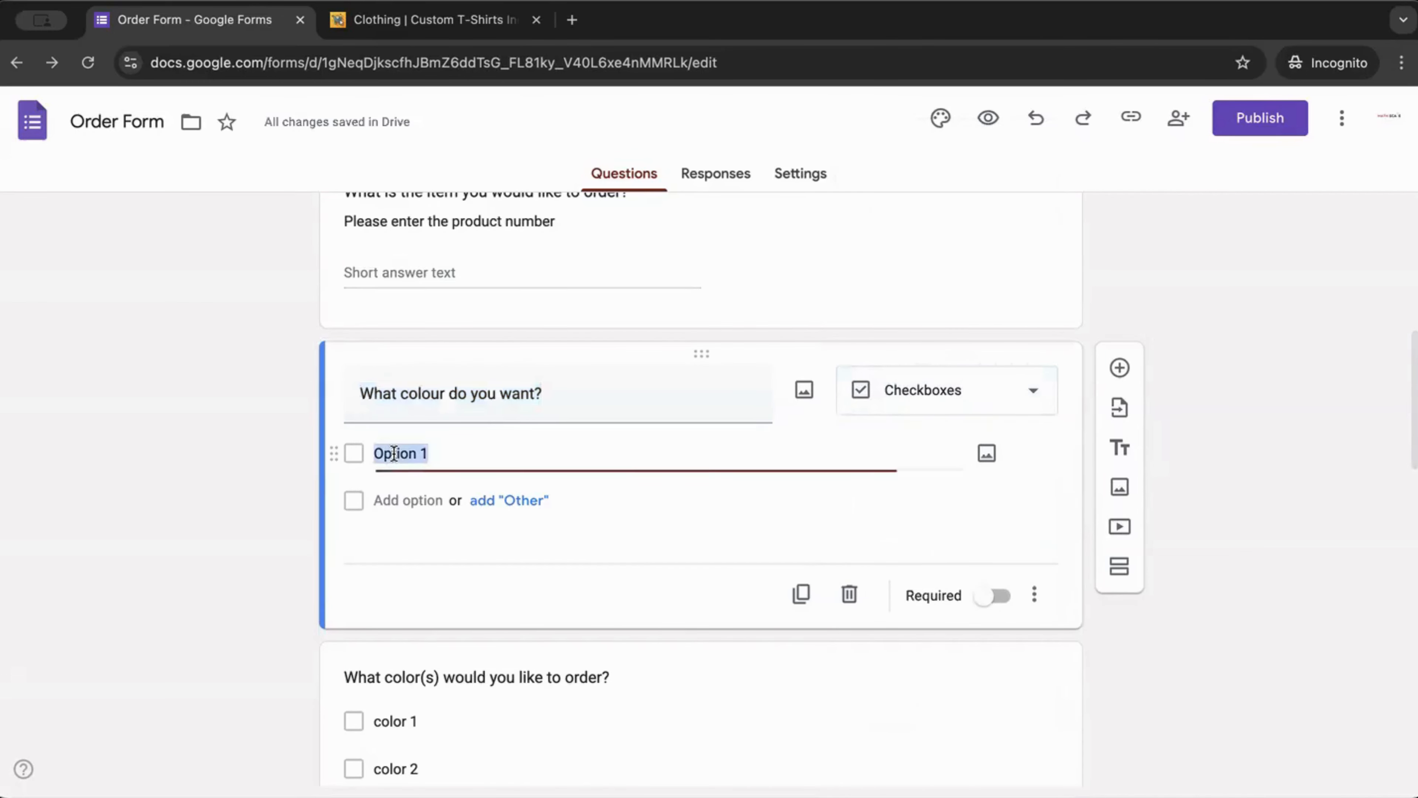
pyautogui.write('Navy blue')
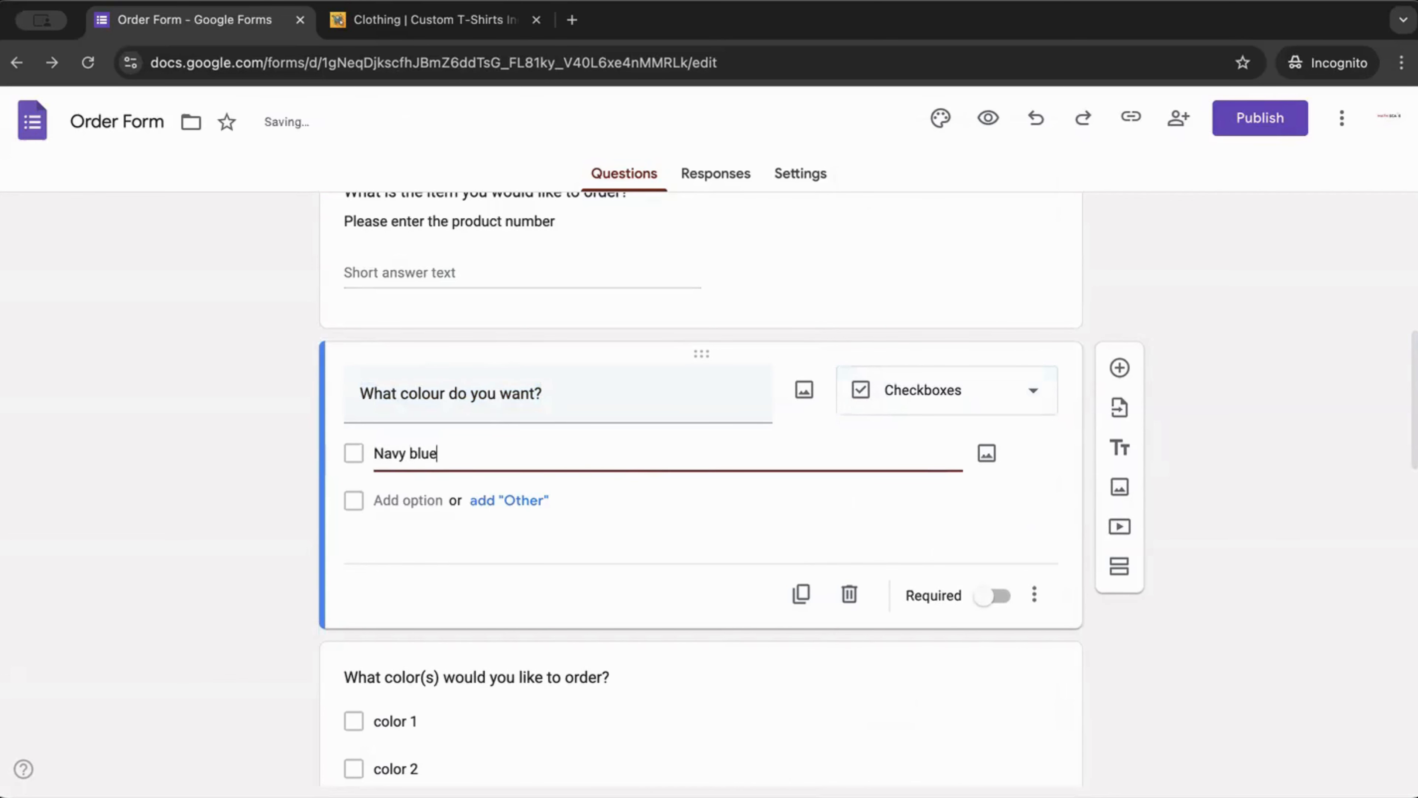
pyautogui.click(412, 500)
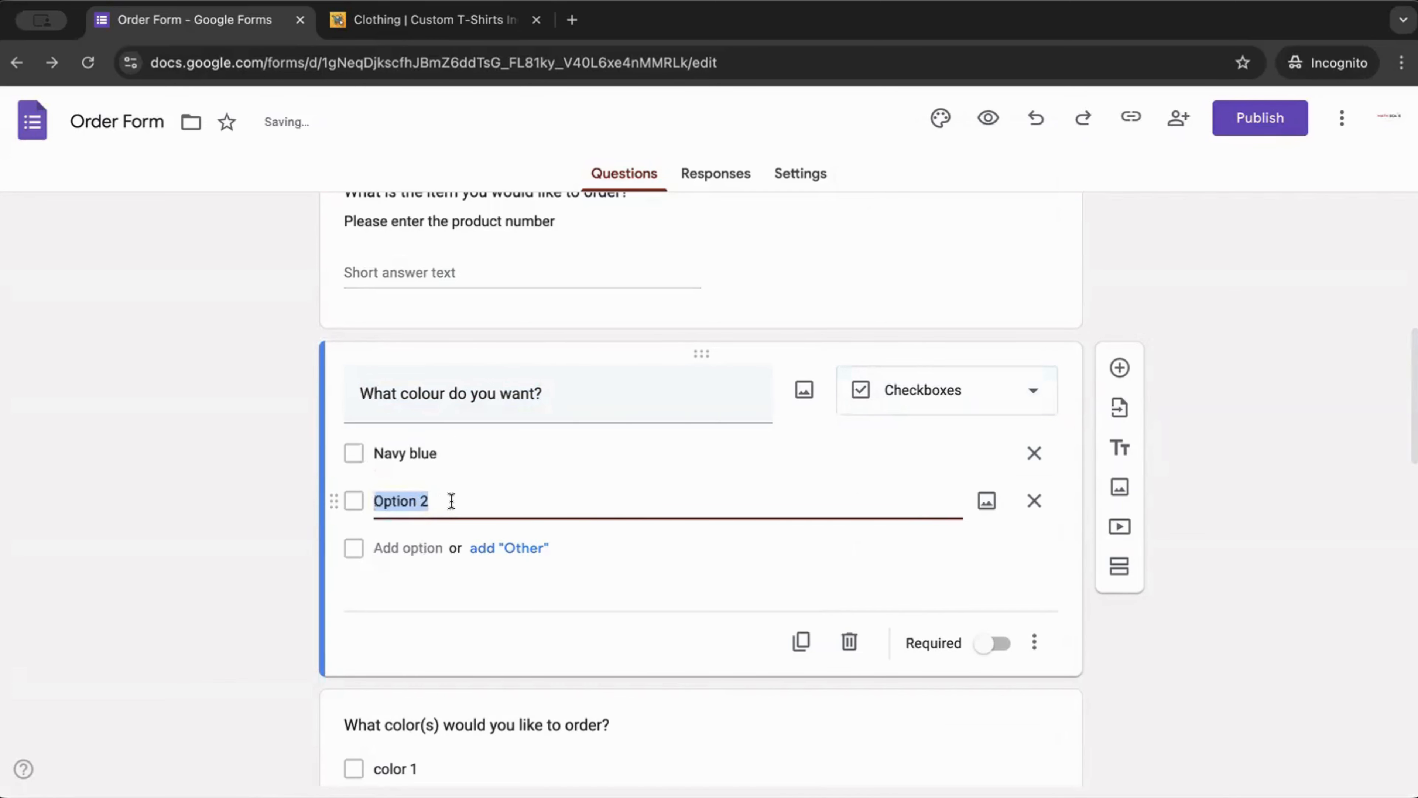
pyautogui.write('Sea gre')
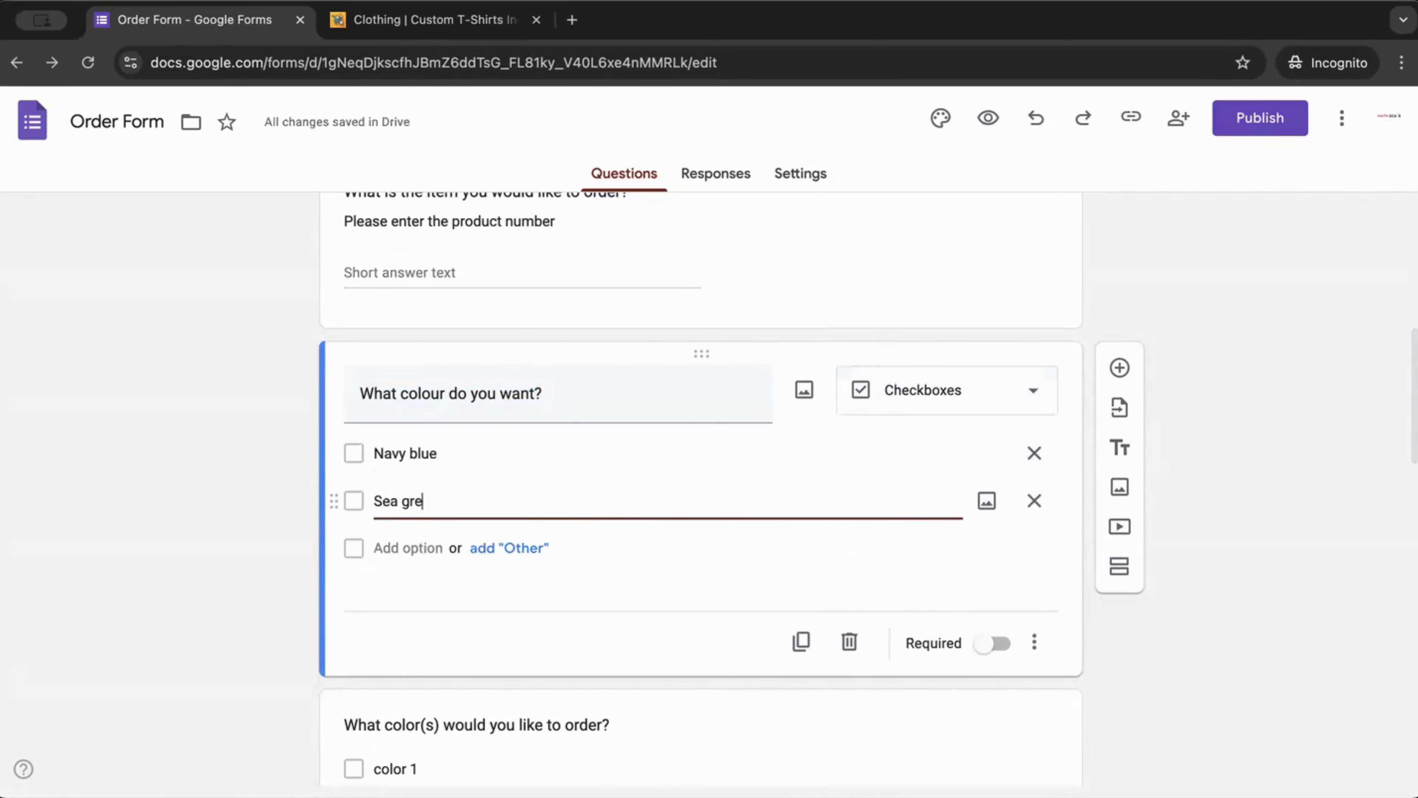
pyautogui.write('en')
pyautogui.click(434, 566)
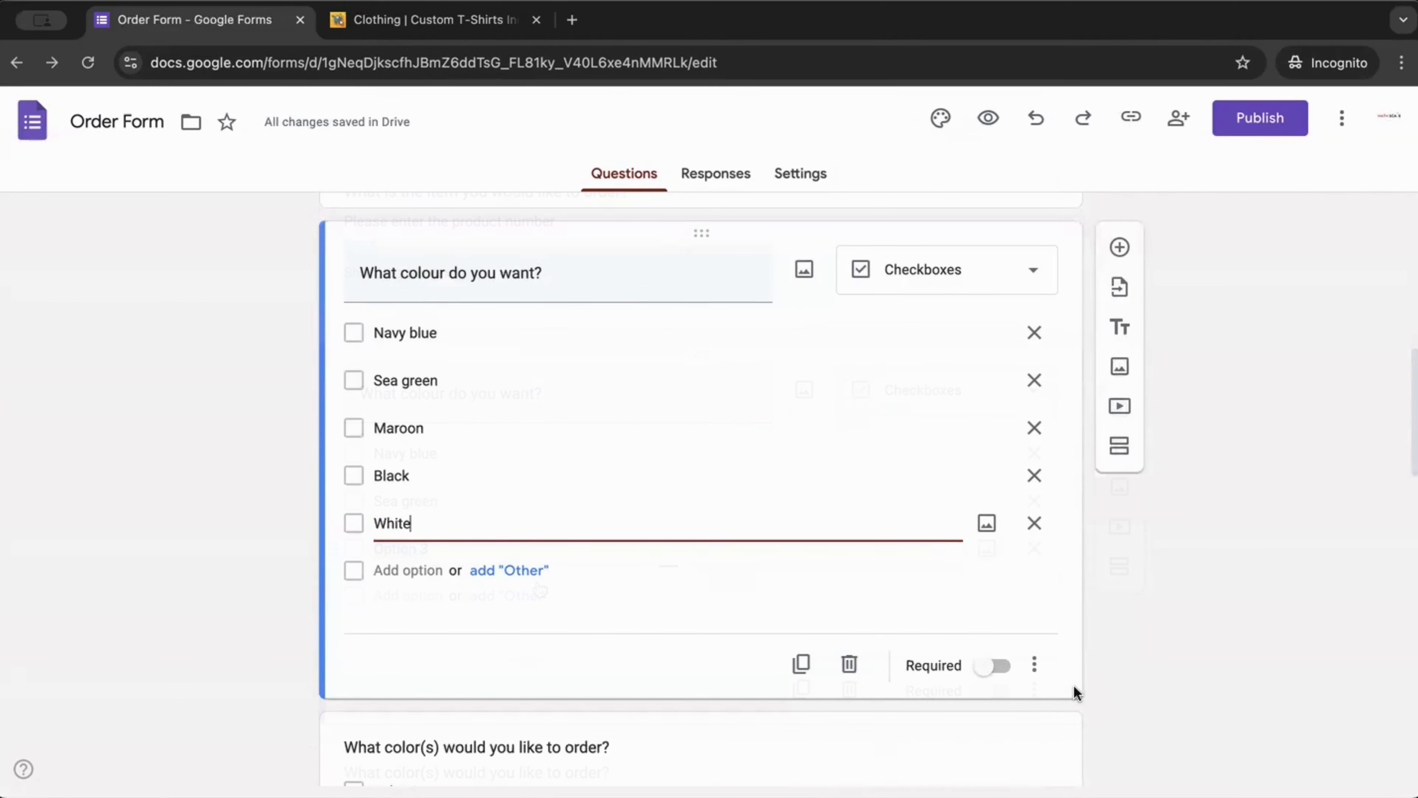
# - Make "What colour do you want?" a required question and view its additional display and validation options
pyautogui.click(996, 667)
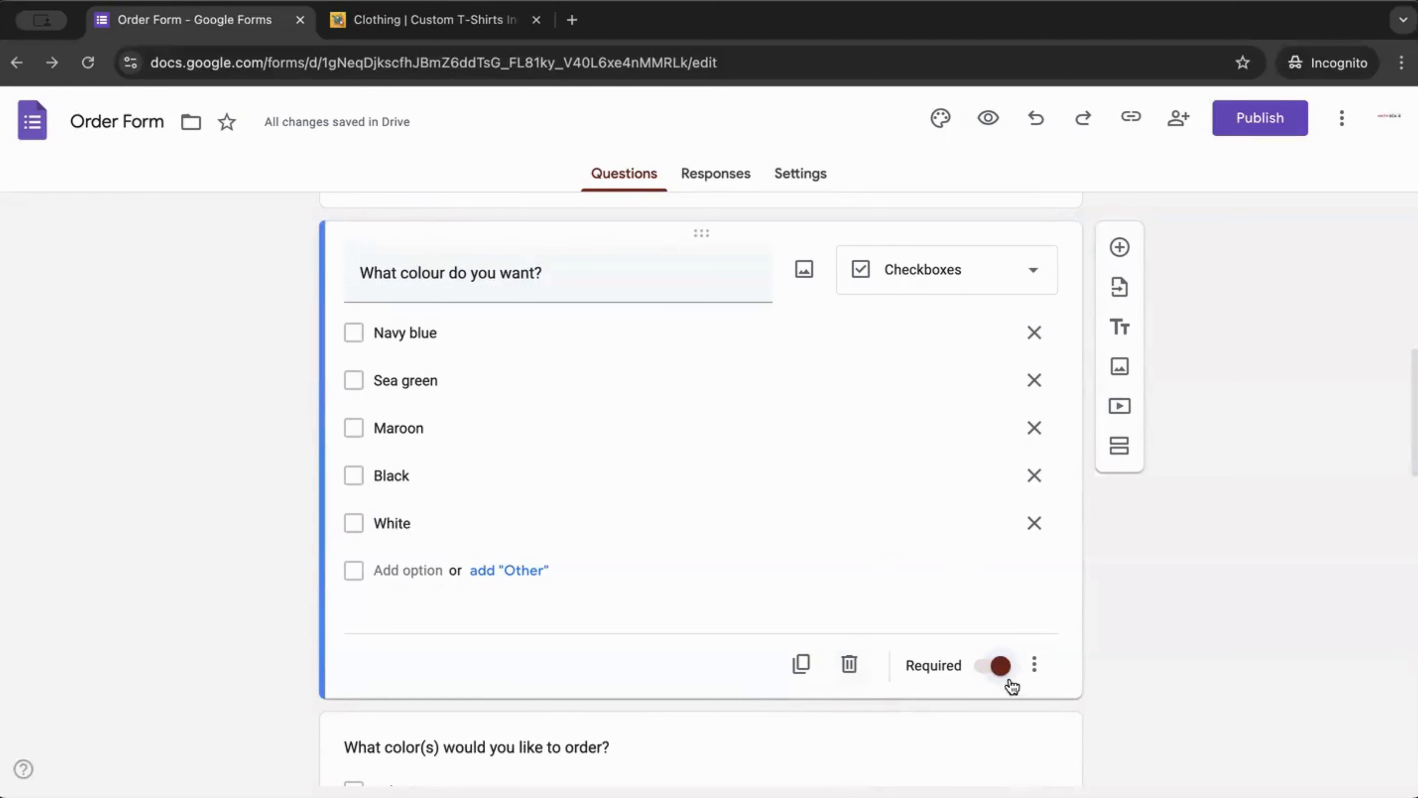
pyautogui.click(1034, 668)
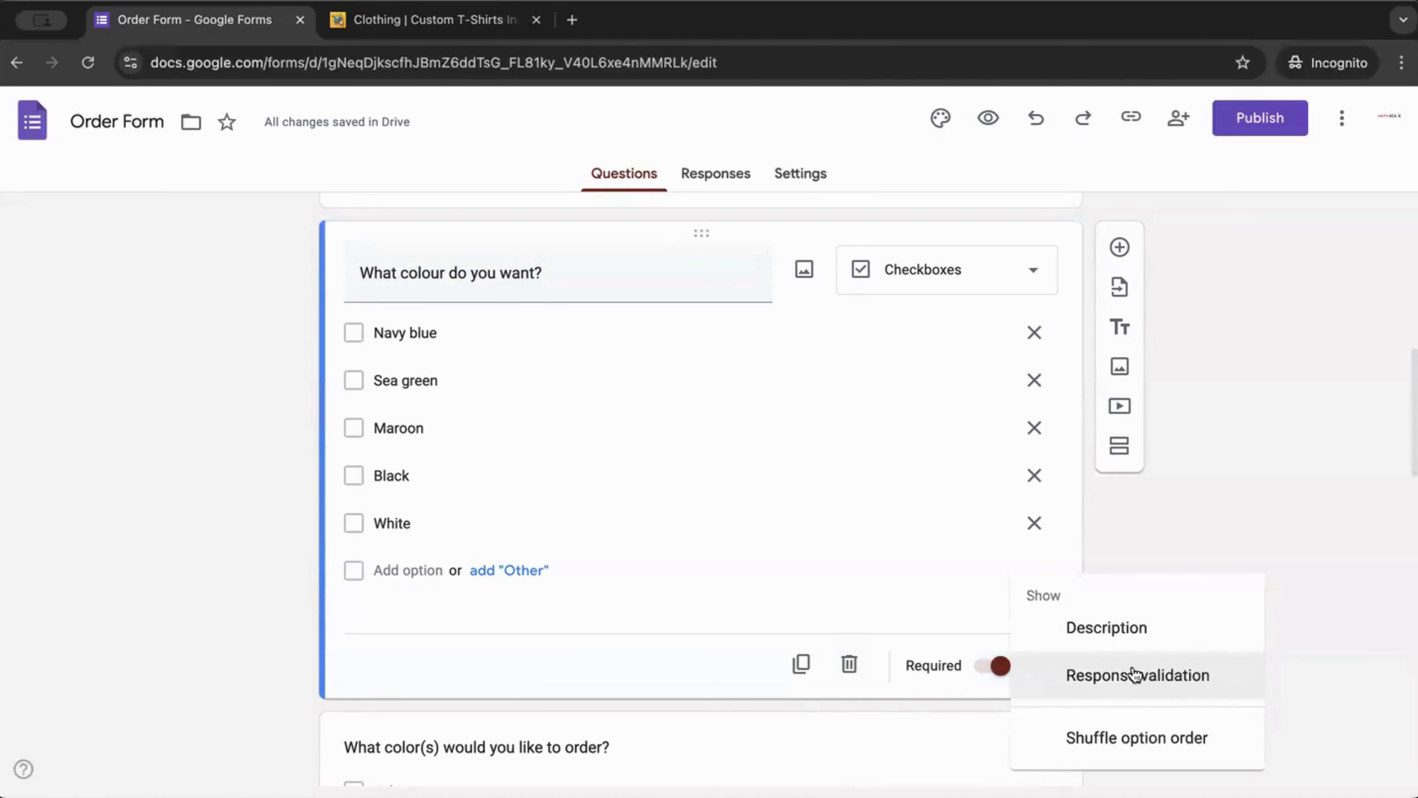
pyautogui.scroll(-1, 1230, 683)
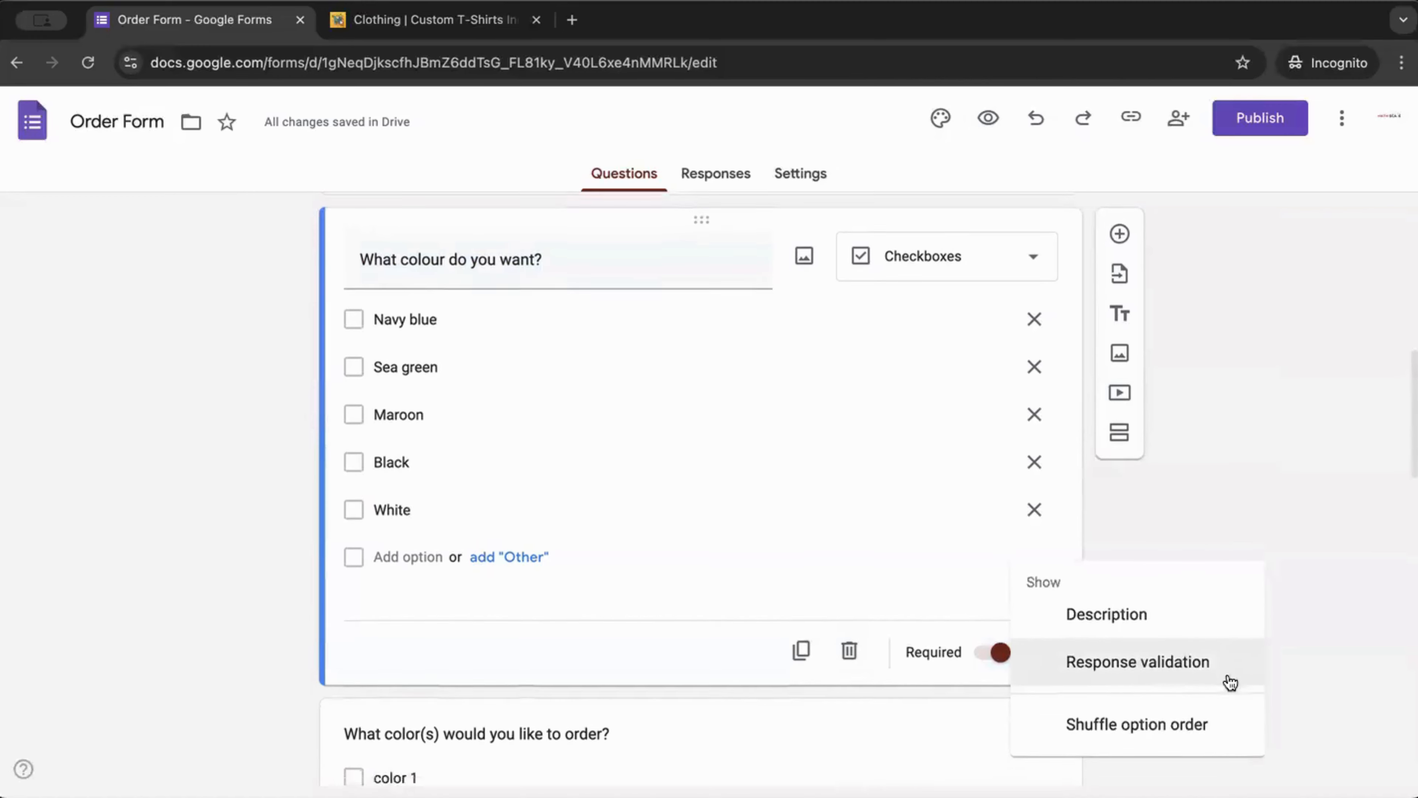
pyautogui.scroll(-3, 1172, 643)
pyautogui.scroll(3, 1061, 654)
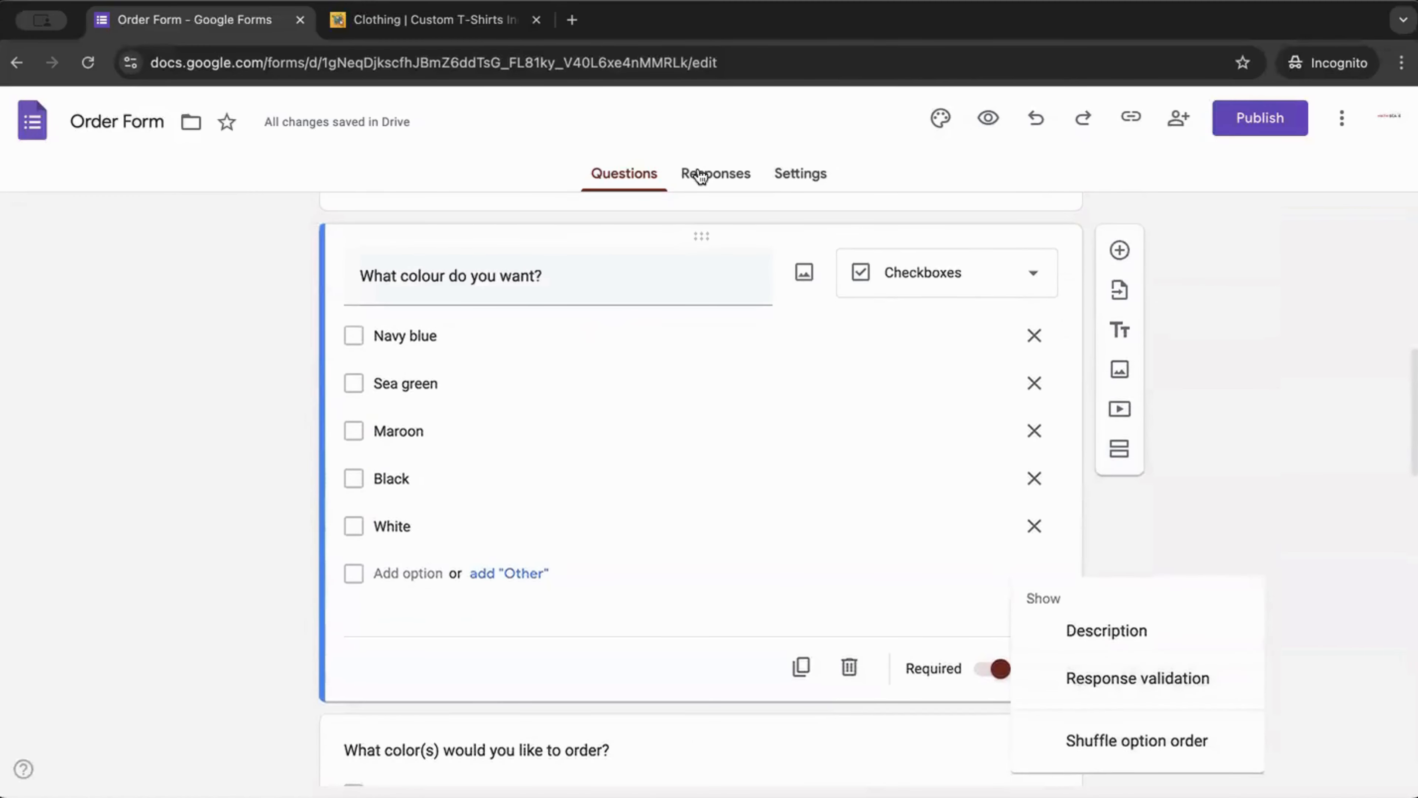
pyautogui.click(1395, 397)
# - Delete the template question "What color(s) would you like to order?" from the form
pyautogui.scroll(4, 1242, 479)
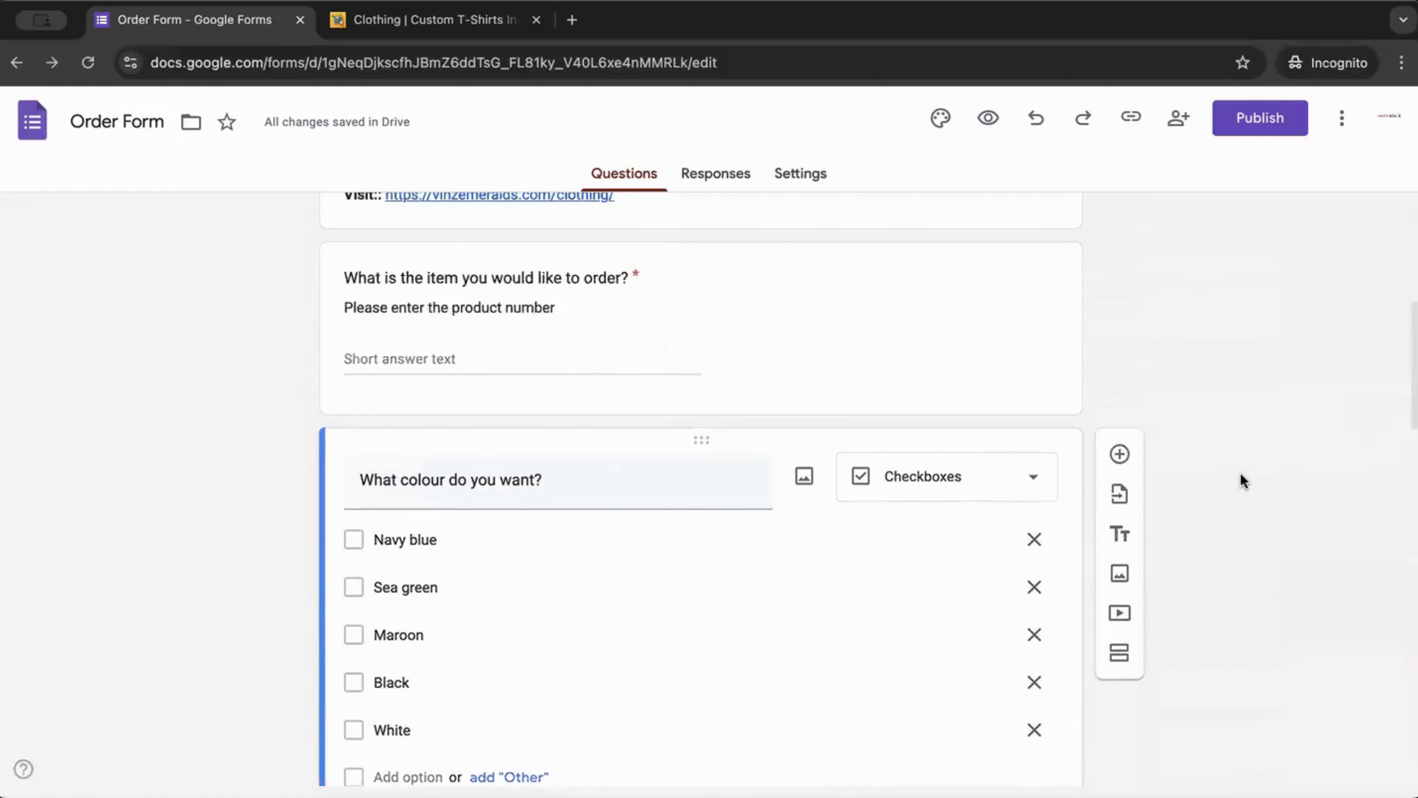
pyautogui.scroll(-10, 1243, 480)
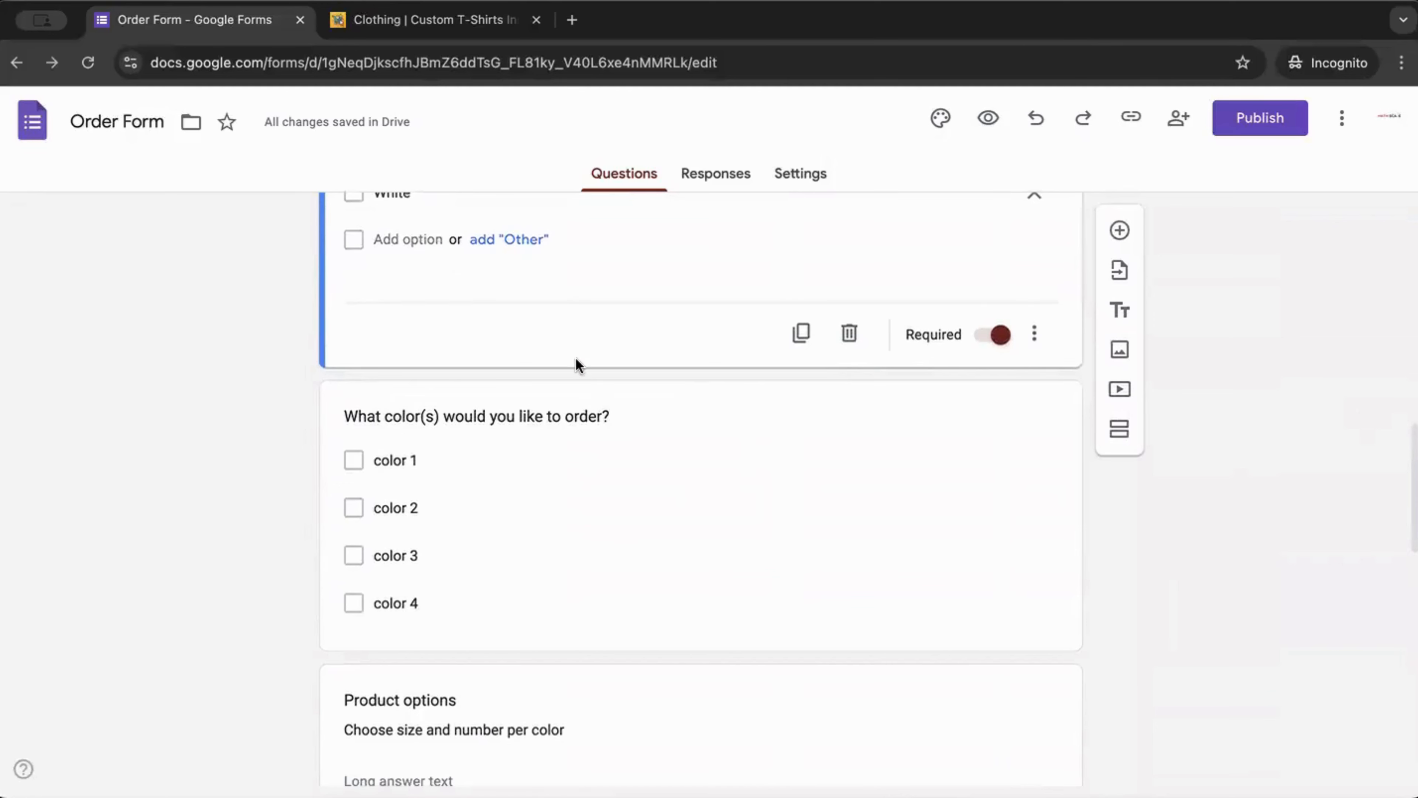
pyautogui.scroll(7, 586, 436)
pyautogui.scroll(-7, 782, 553)
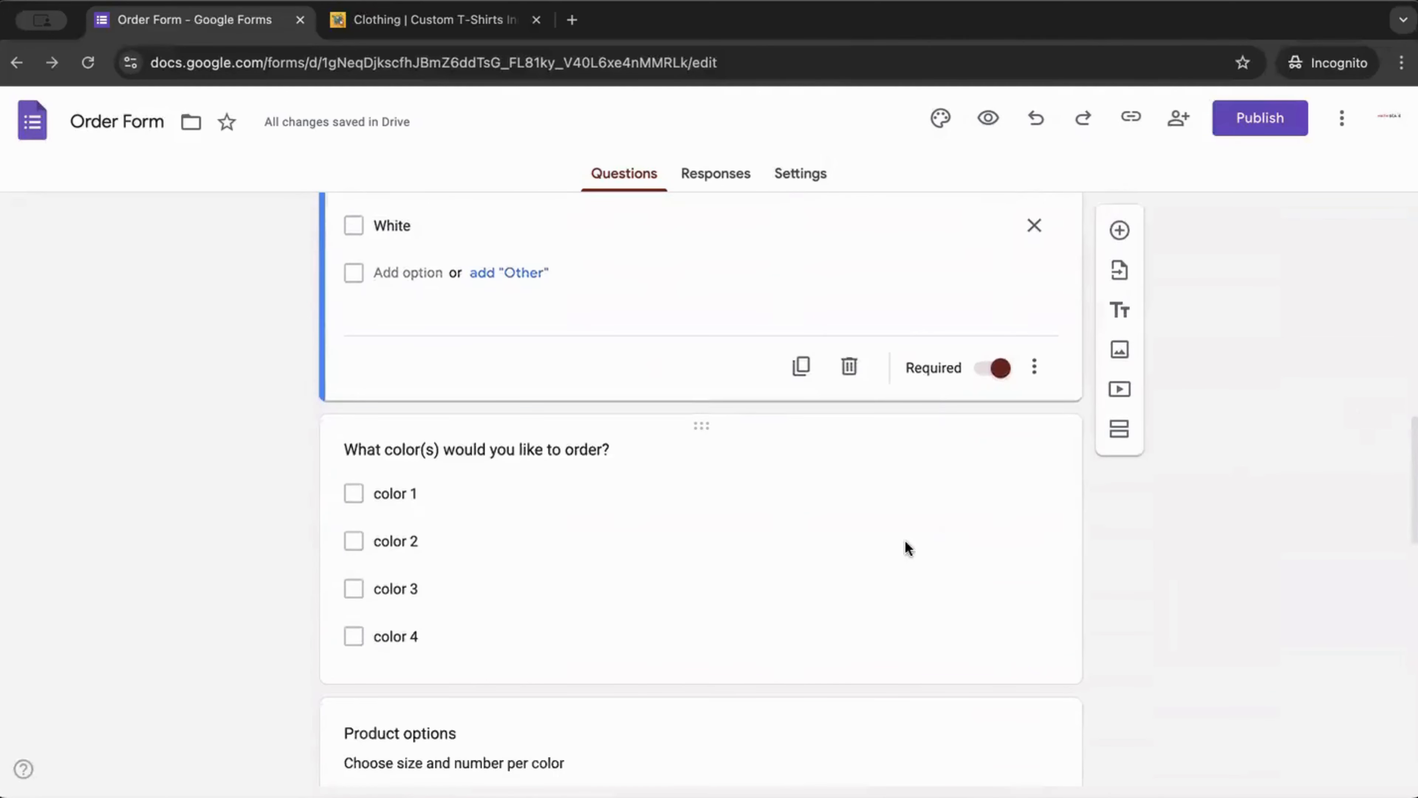
pyautogui.click(723, 528)
pyautogui.click(846, 649)
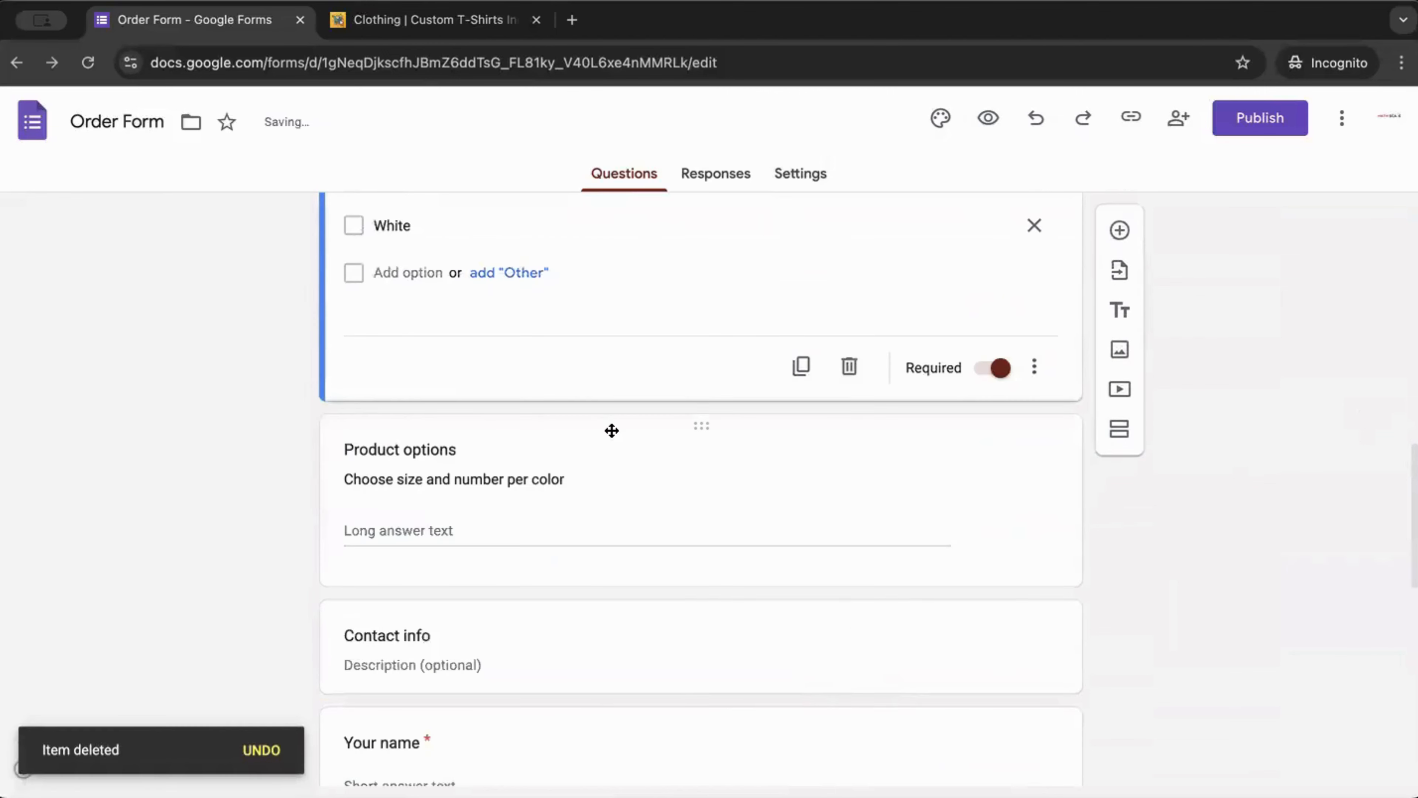
# - Upload the size chart image from the computer as a new item directly below "Product options"
pyautogui.click(811, 470)
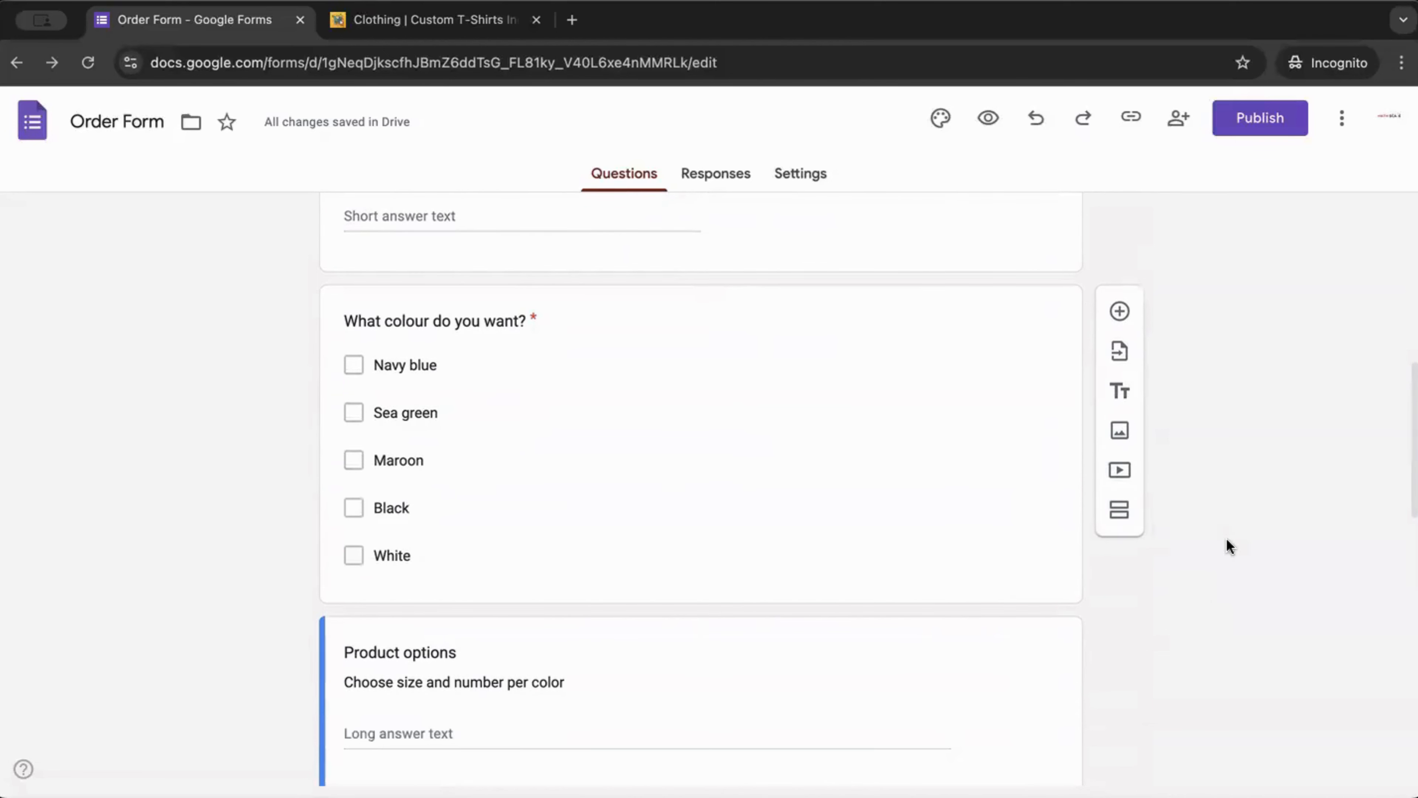
pyautogui.scroll(-5, 1220, 563)
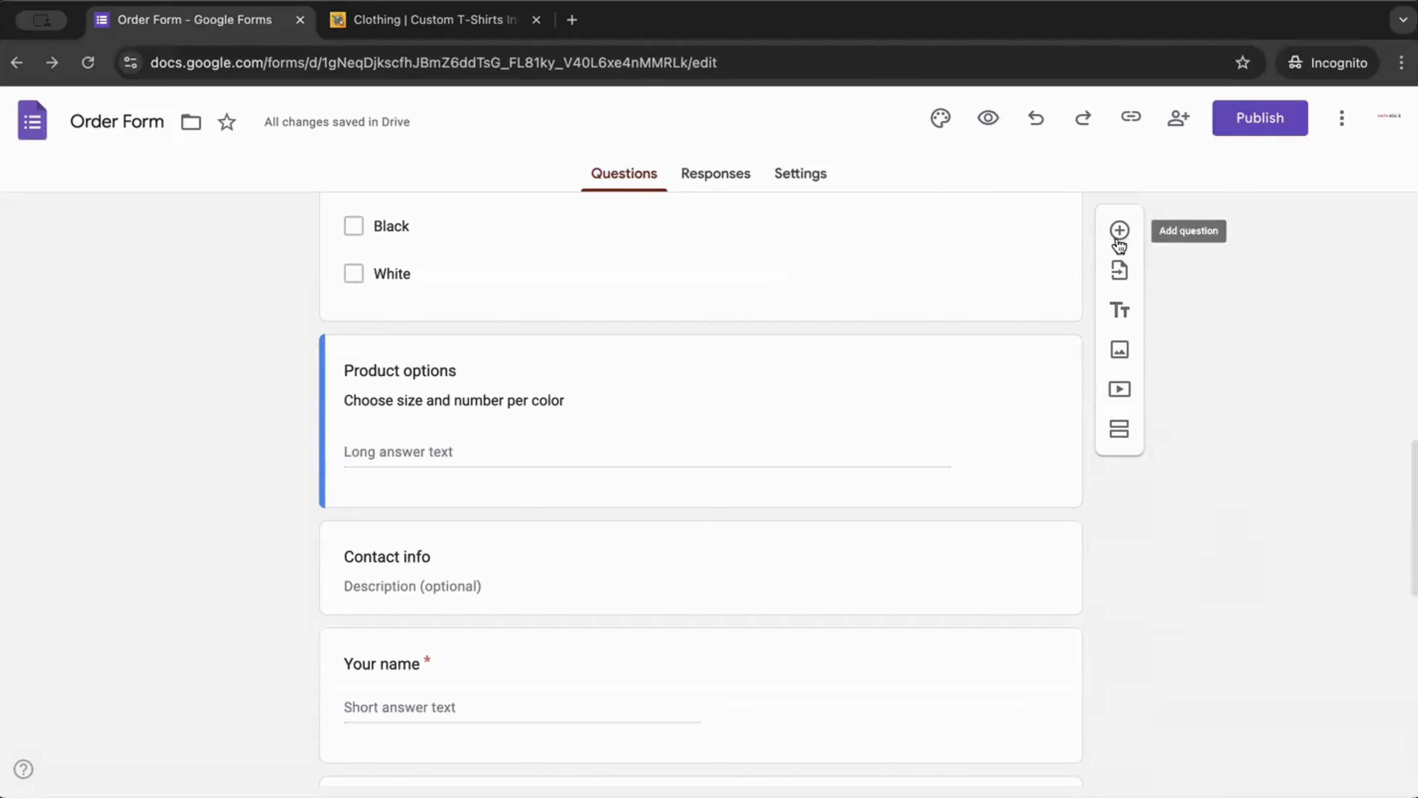
pyautogui.click(1121, 362)
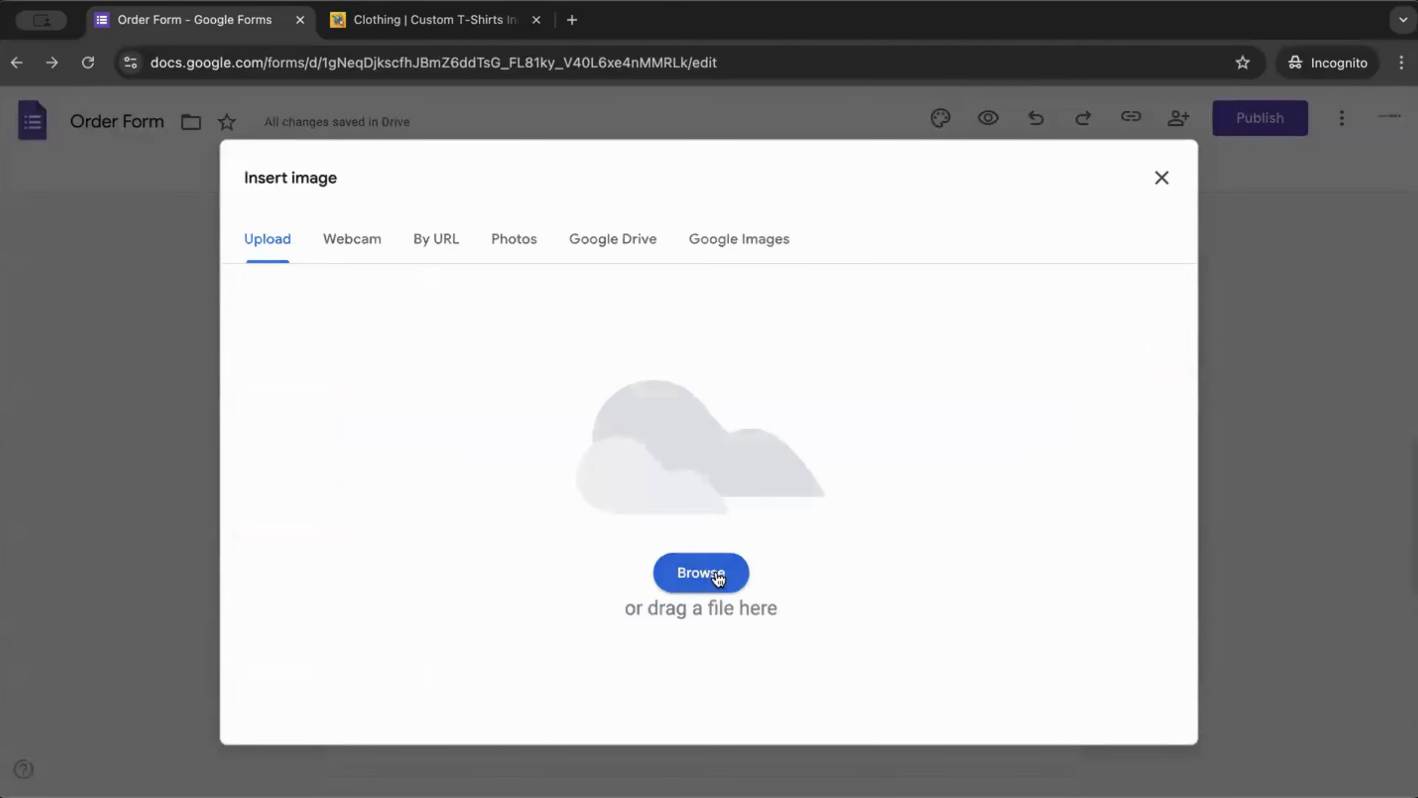
pyautogui.click(718, 579)
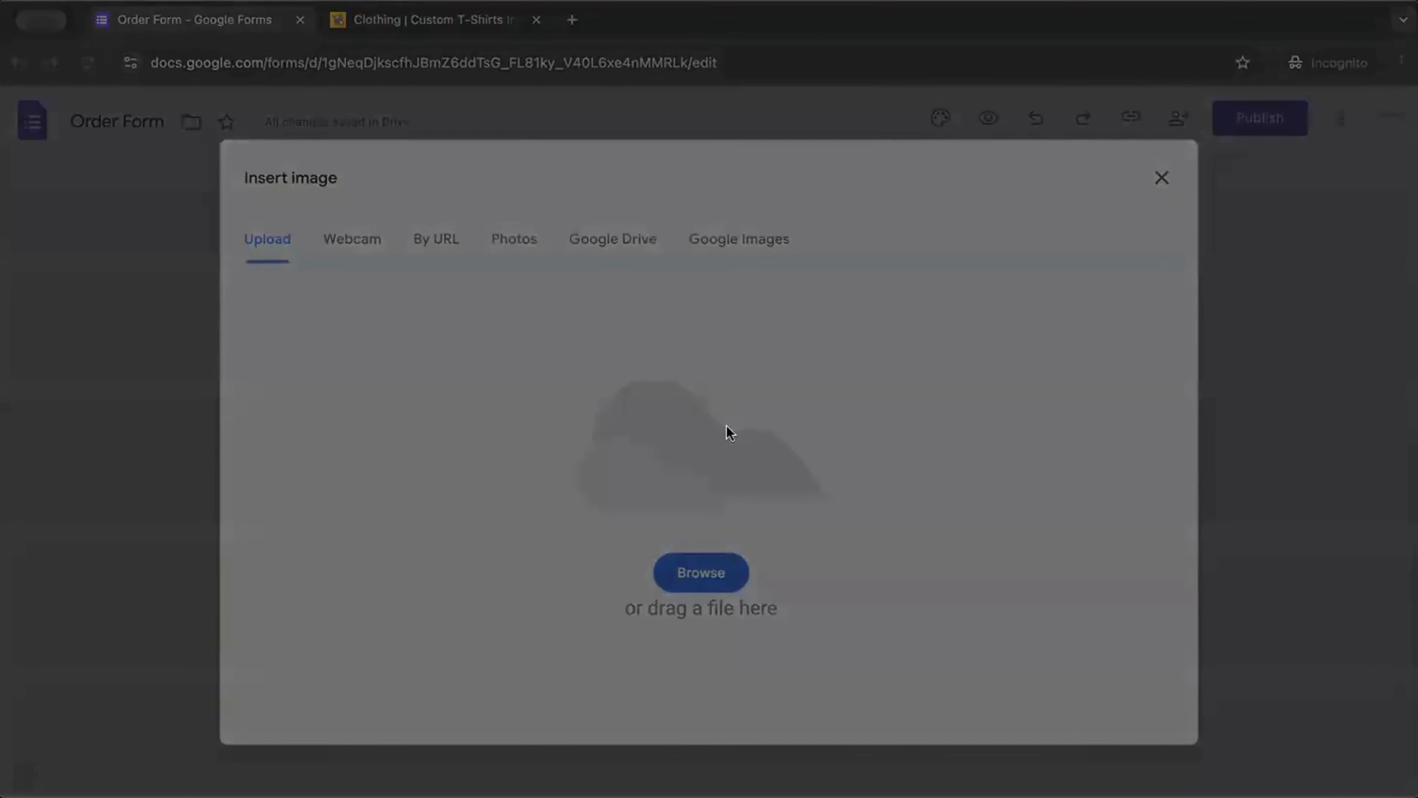
pyautogui.click(1062, 585)
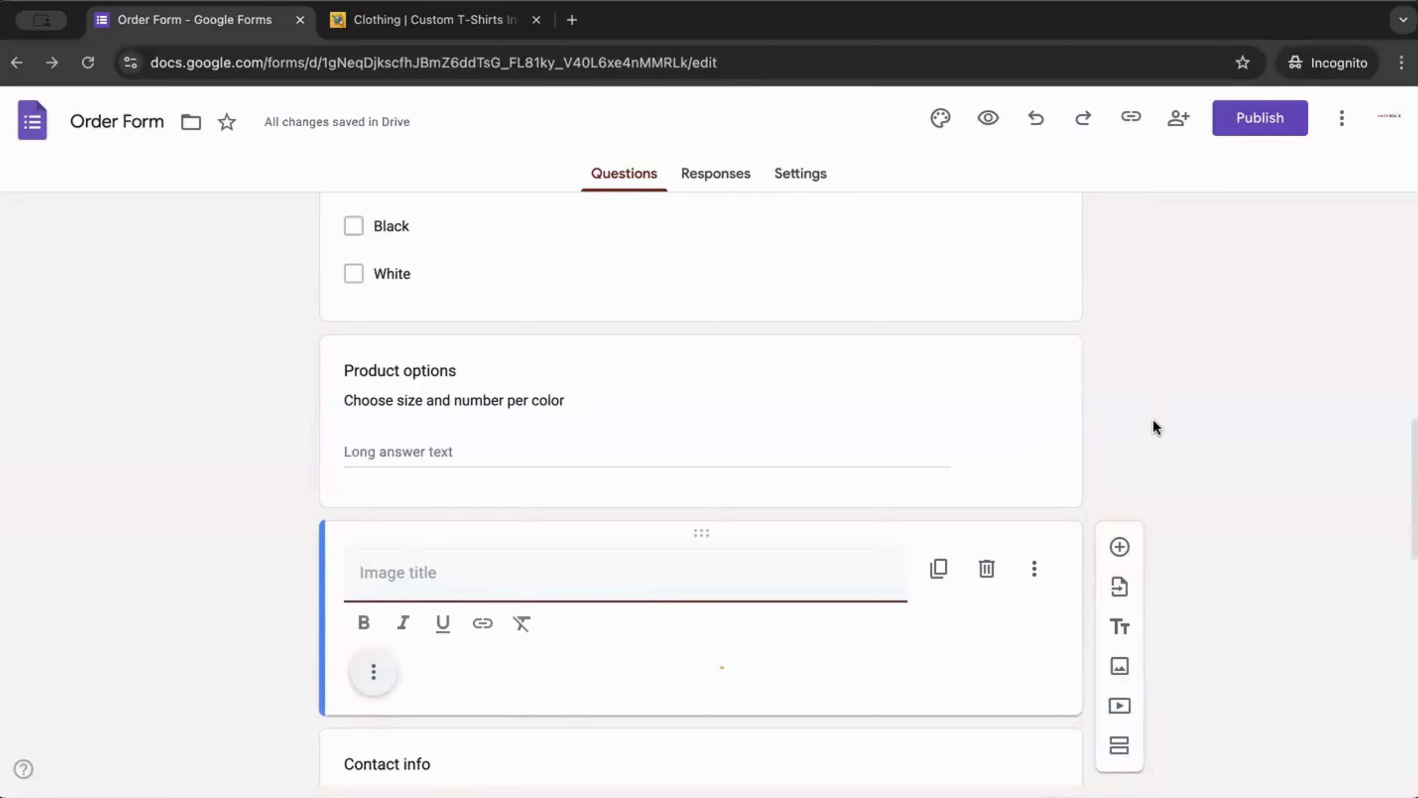
# - Review the inserted size chart image and delete the "Product options" question above it
pyautogui.scroll(-5, 1163, 469)
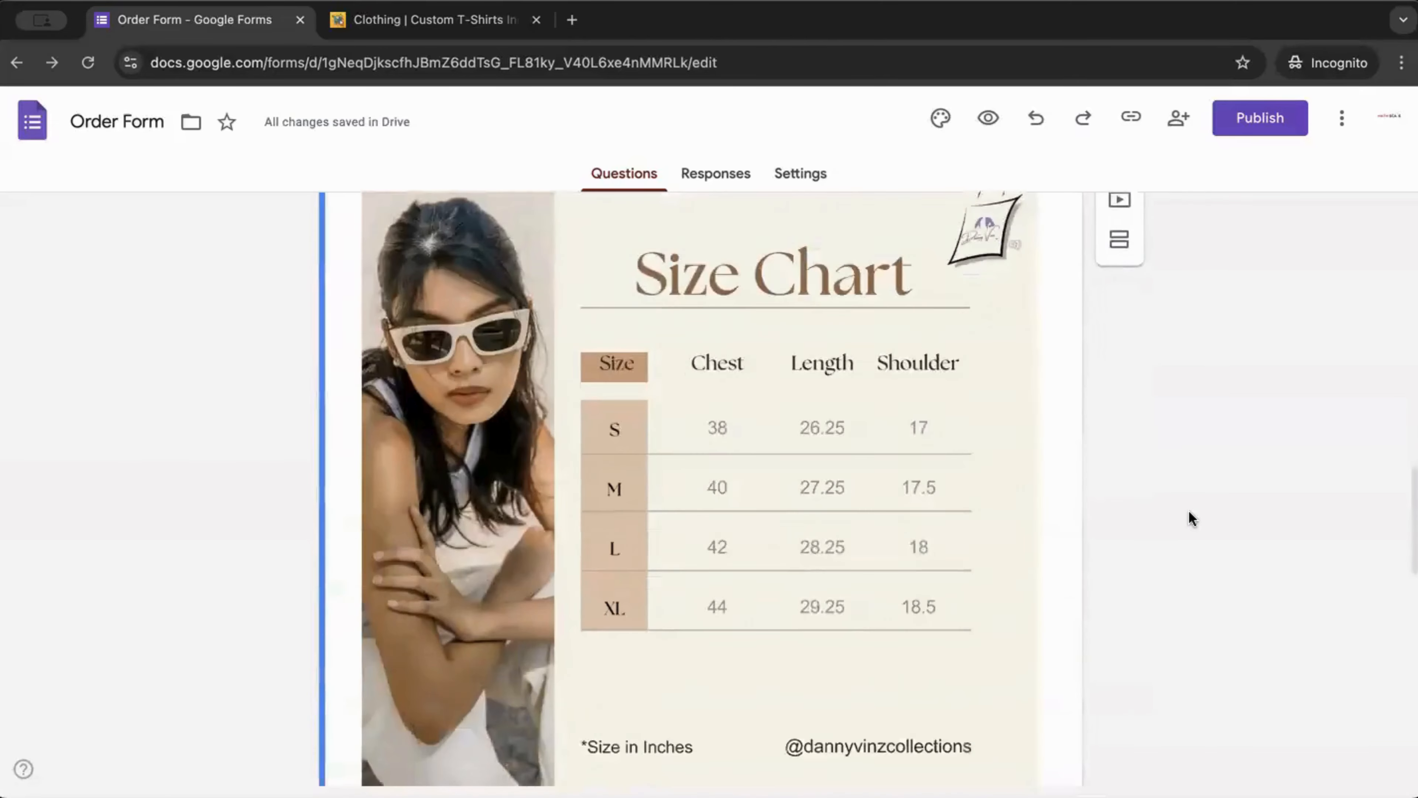
pyautogui.scroll(2, 1181, 514)
pyautogui.scroll(4, 879, 591)
pyautogui.scroll(-10, 972, 589)
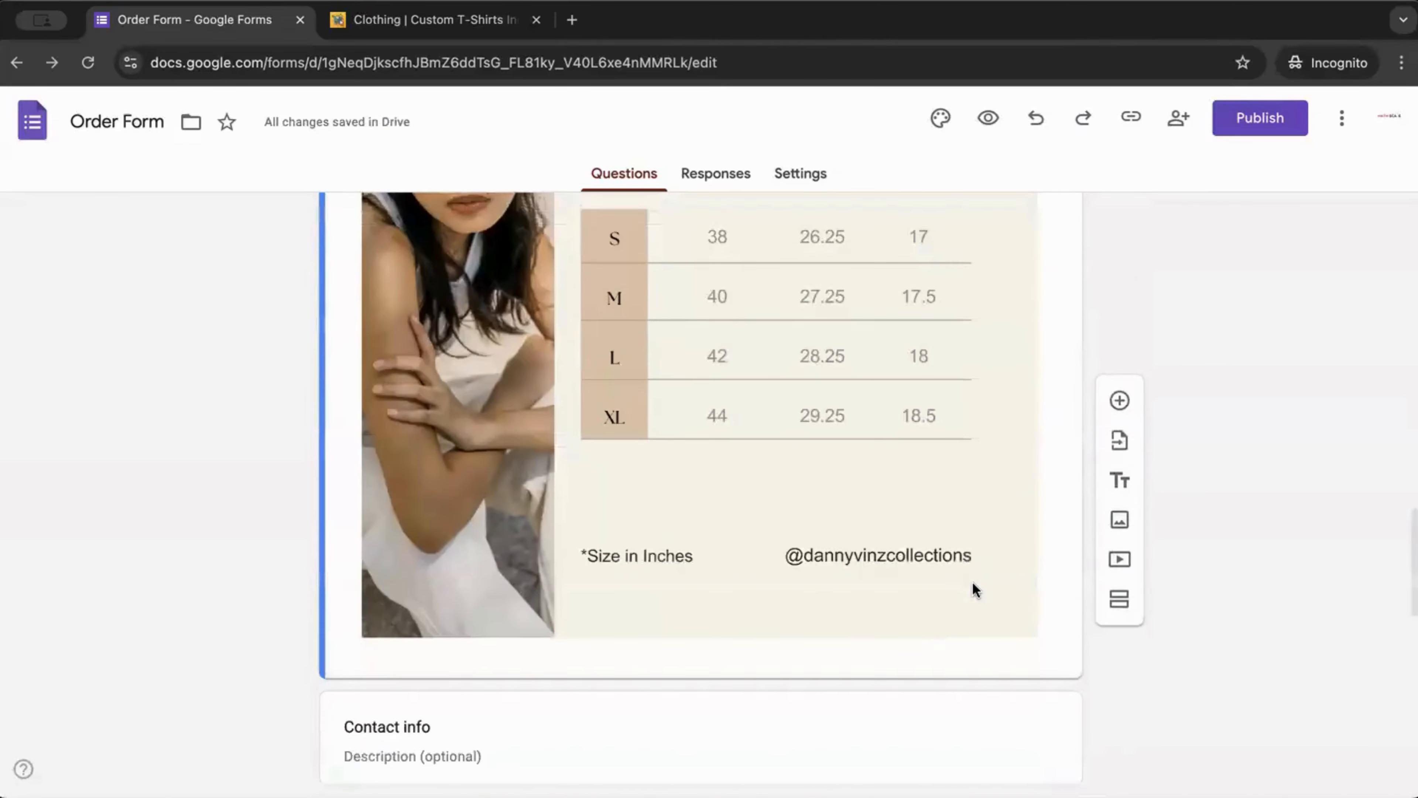
pyautogui.scroll(6, 1045, 608)
pyautogui.scroll(-3, 1139, 608)
pyautogui.scroll(5, 1139, 602)
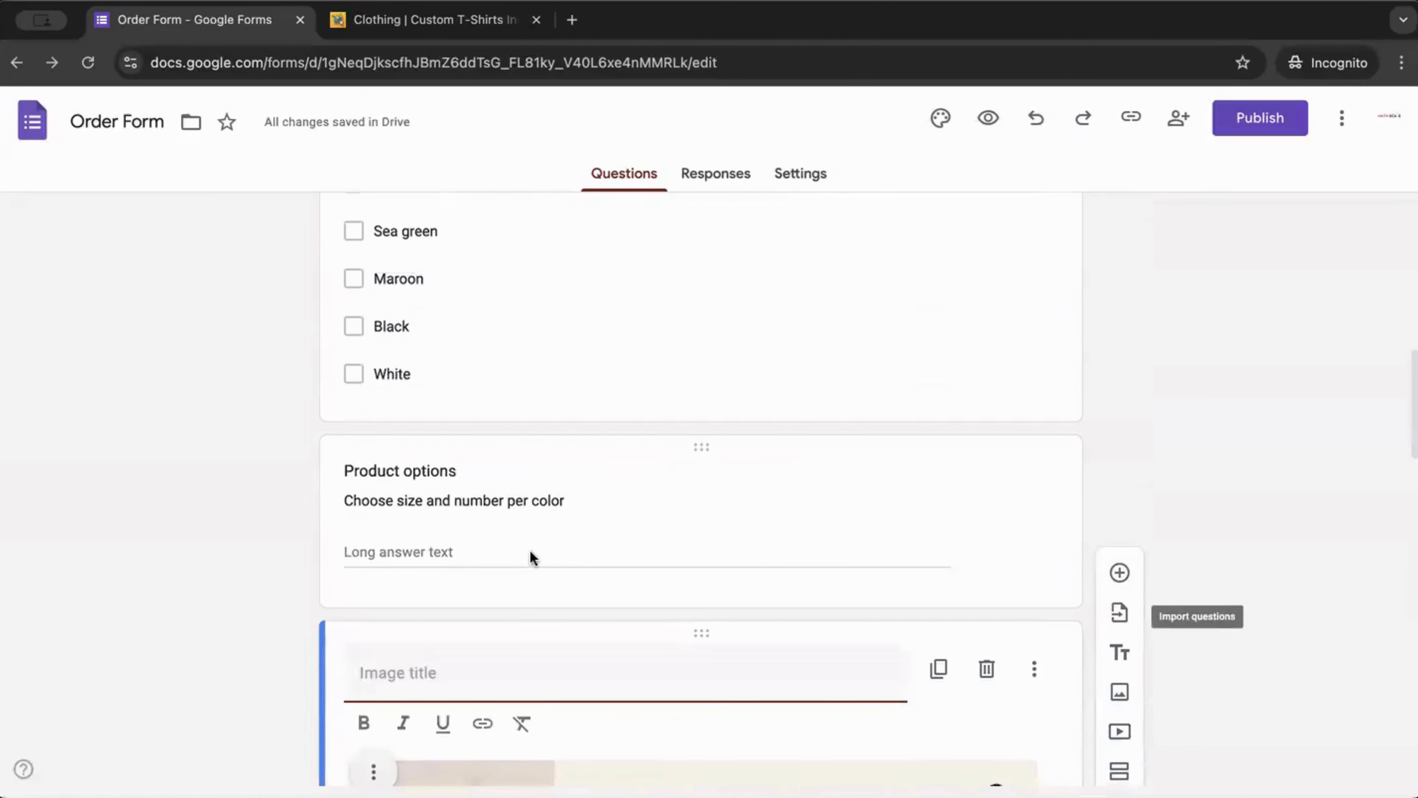
pyautogui.click(728, 482)
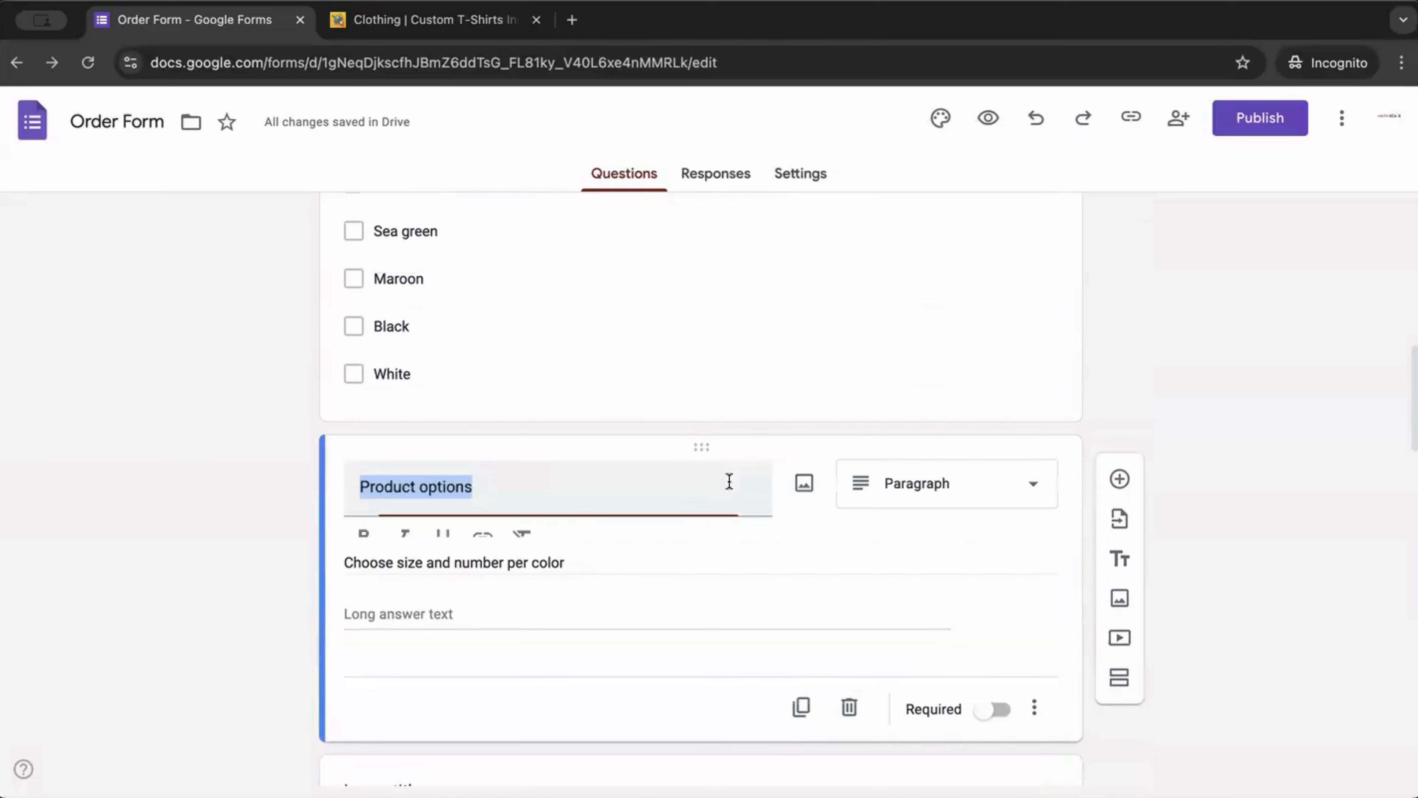
pyautogui.click(849, 724)
# - Title the size chart image "Size"
pyautogui.scroll(5, 802, 605)
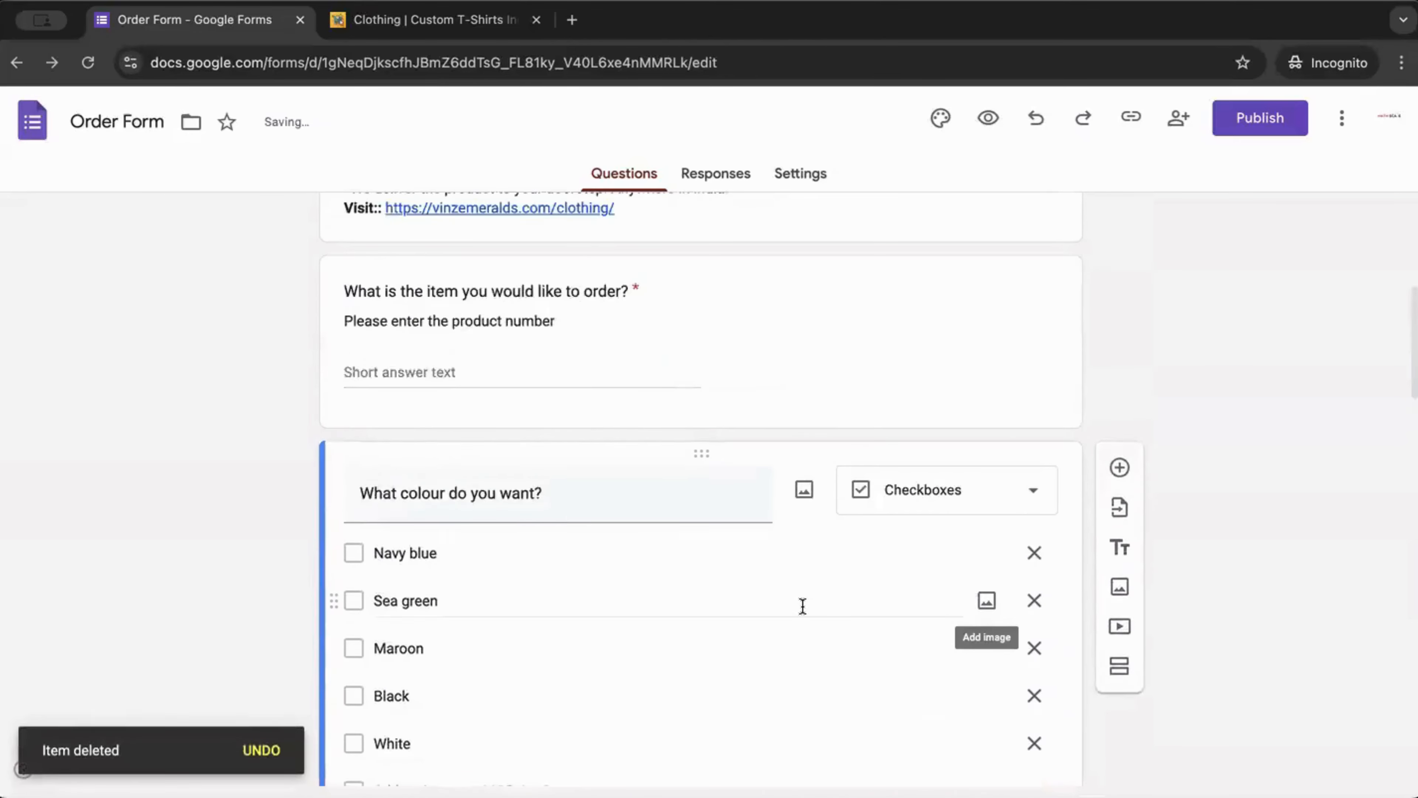
pyautogui.scroll(-14, 801, 606)
pyautogui.scroll(4, 803, 505)
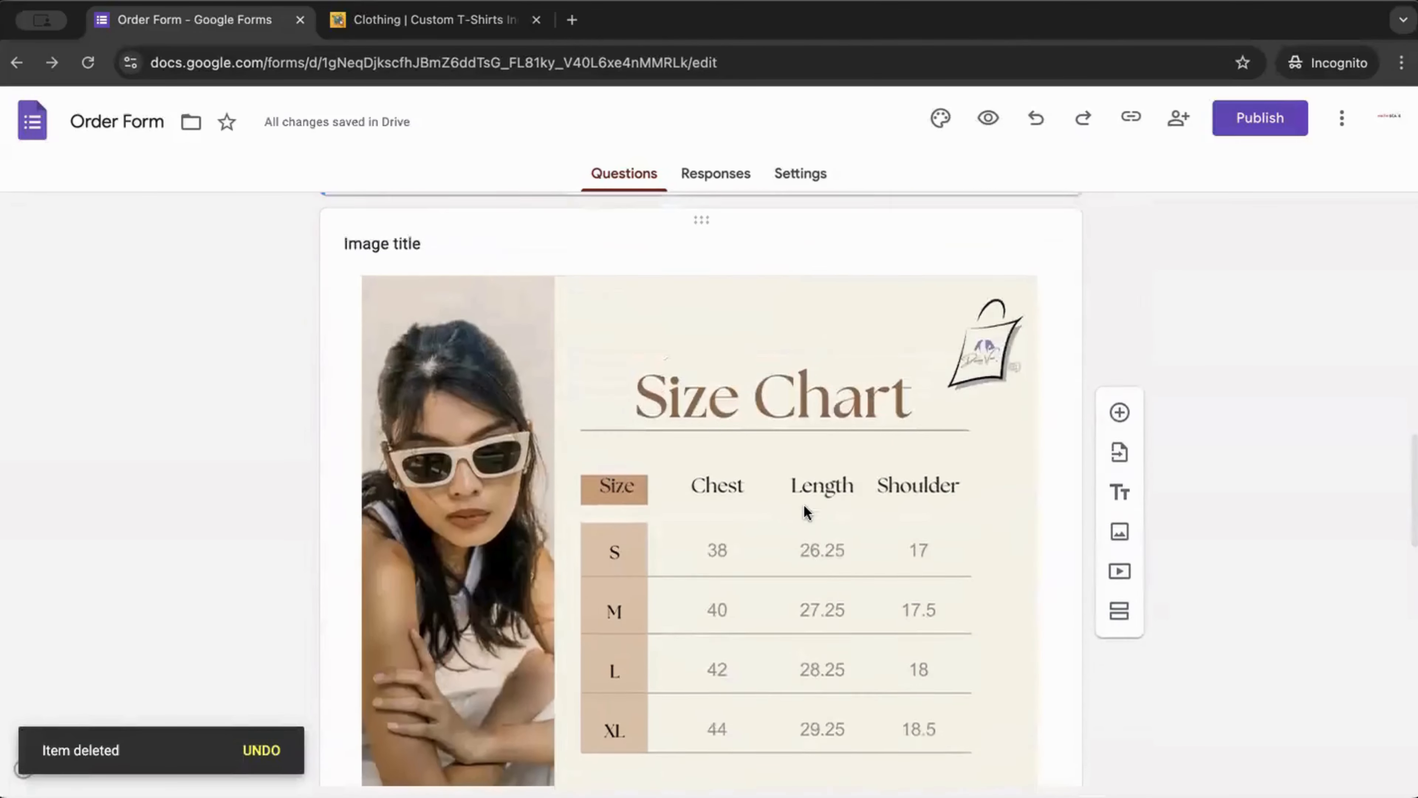
pyautogui.scroll(-7, 813, 525)
pyautogui.scroll(11, 814, 524)
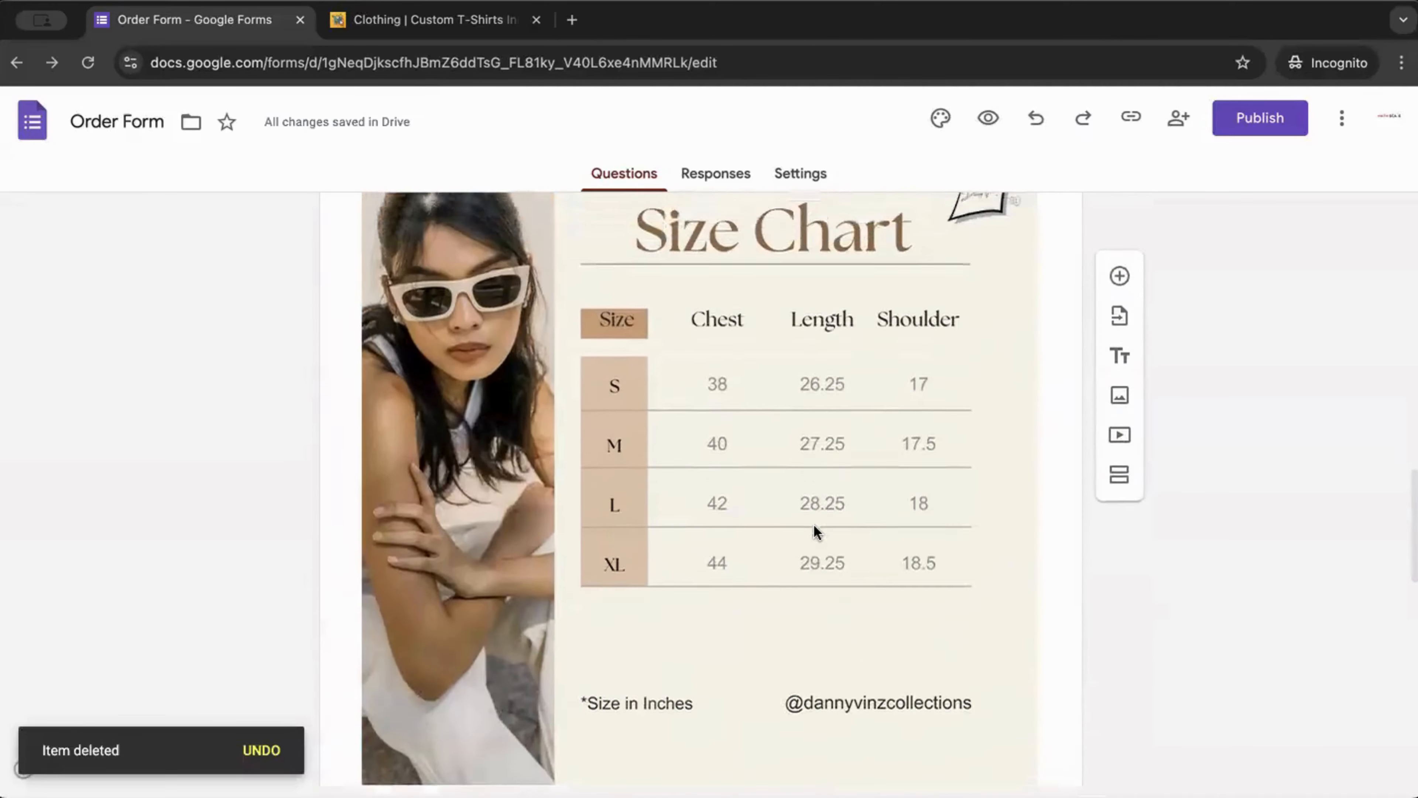
pyautogui.click(467, 484)
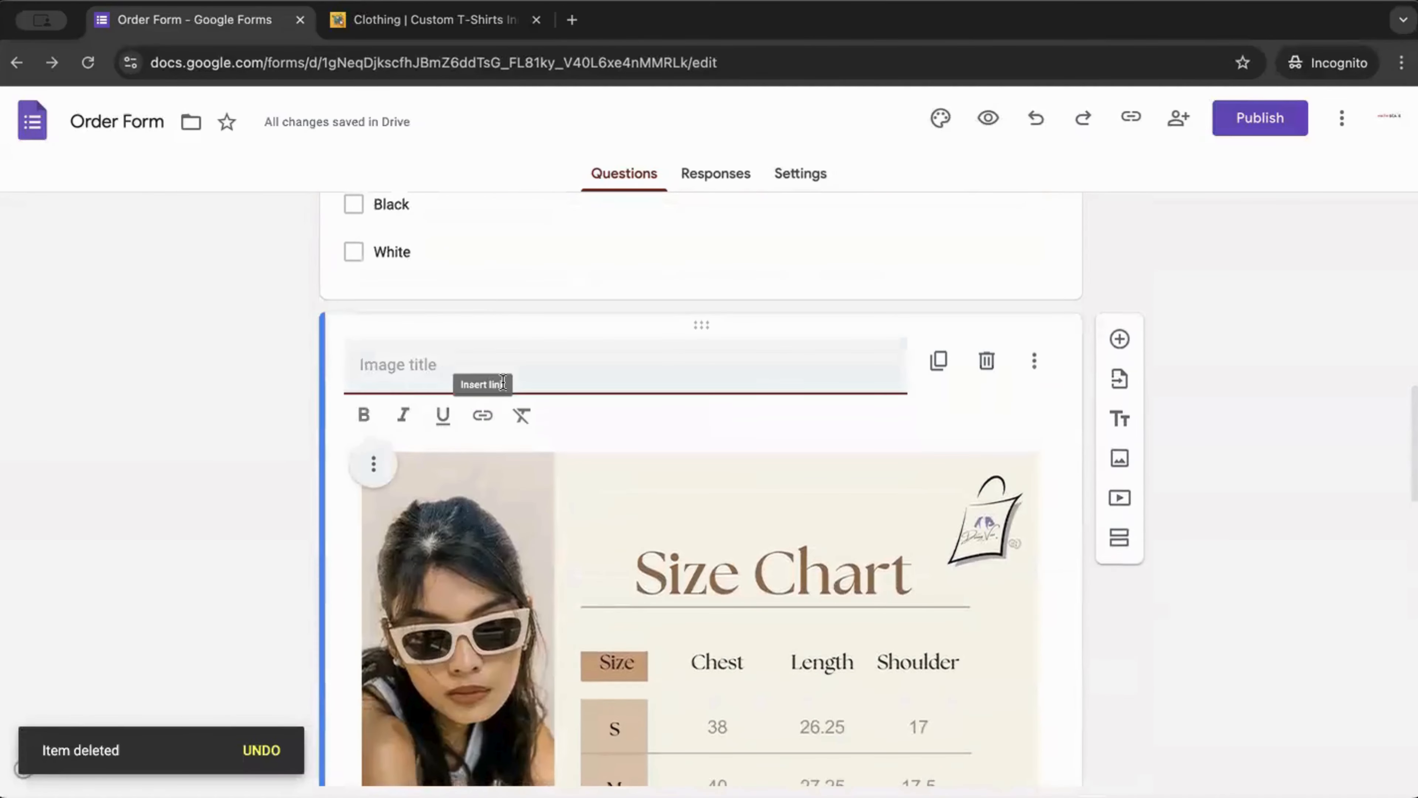
pyautogui.write('Size')
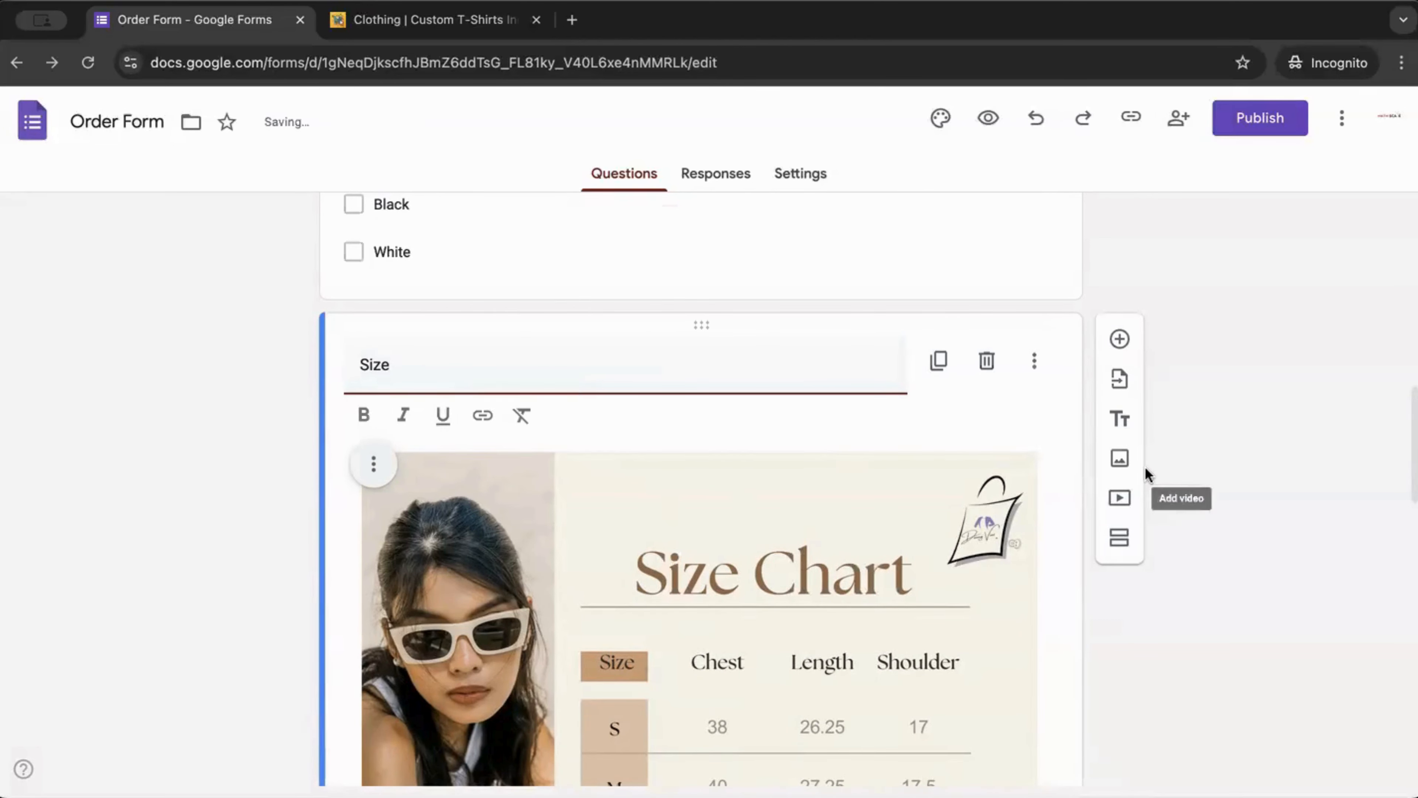
# - Add a multiple-choice question titled "What is your size?" directly below the size chart image
pyautogui.click(1224, 522)
pyautogui.scroll(-10, 1157, 545)
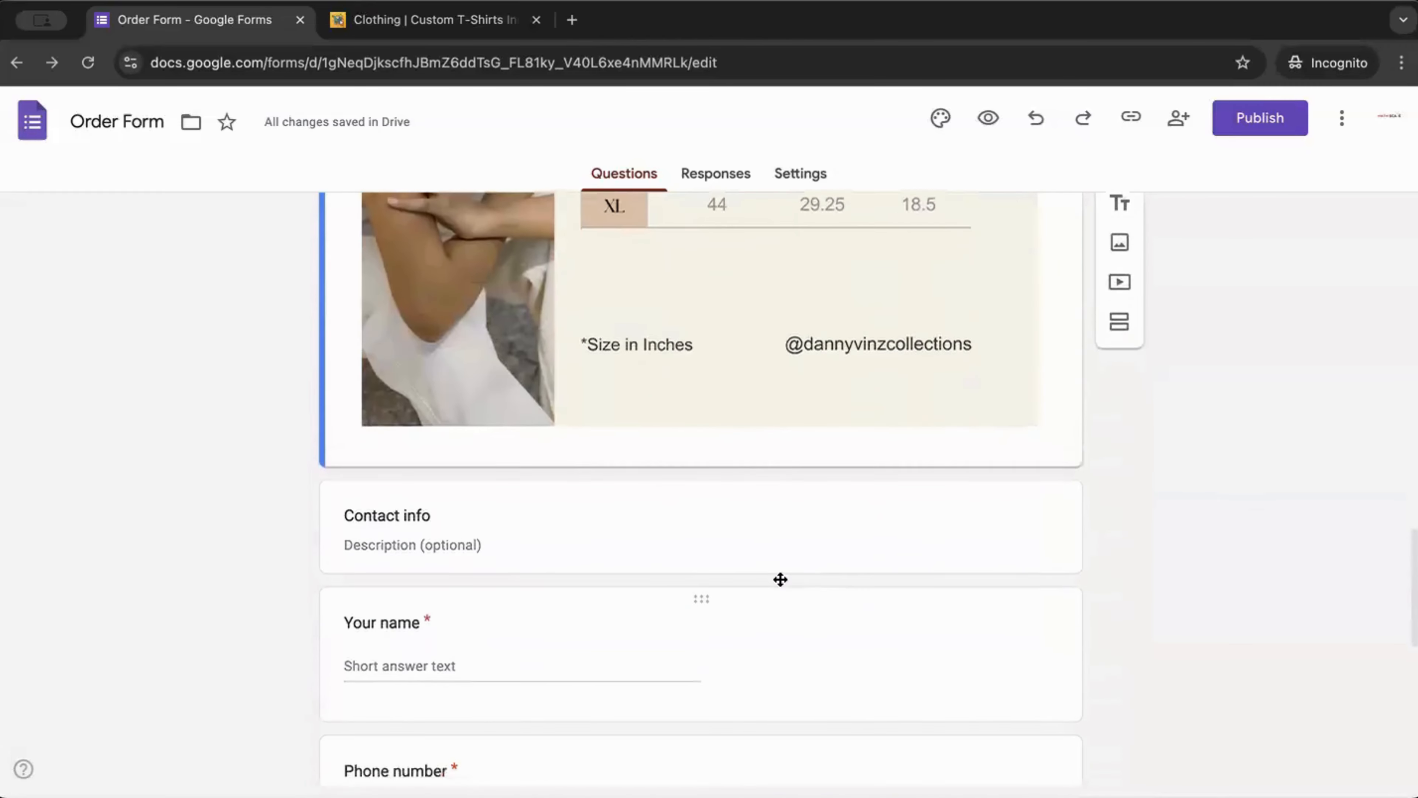
pyautogui.scroll(1, 739, 425)
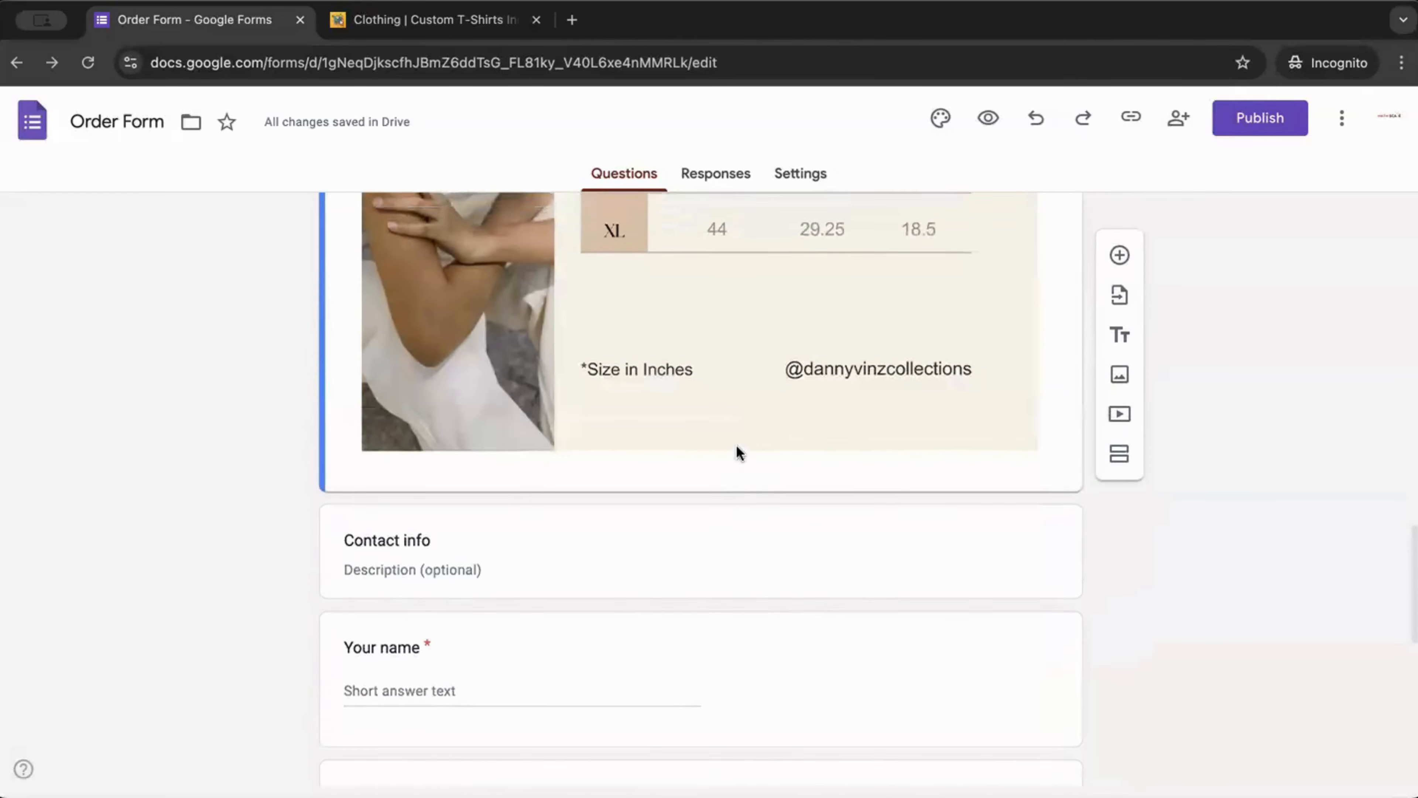
pyautogui.click(1120, 231)
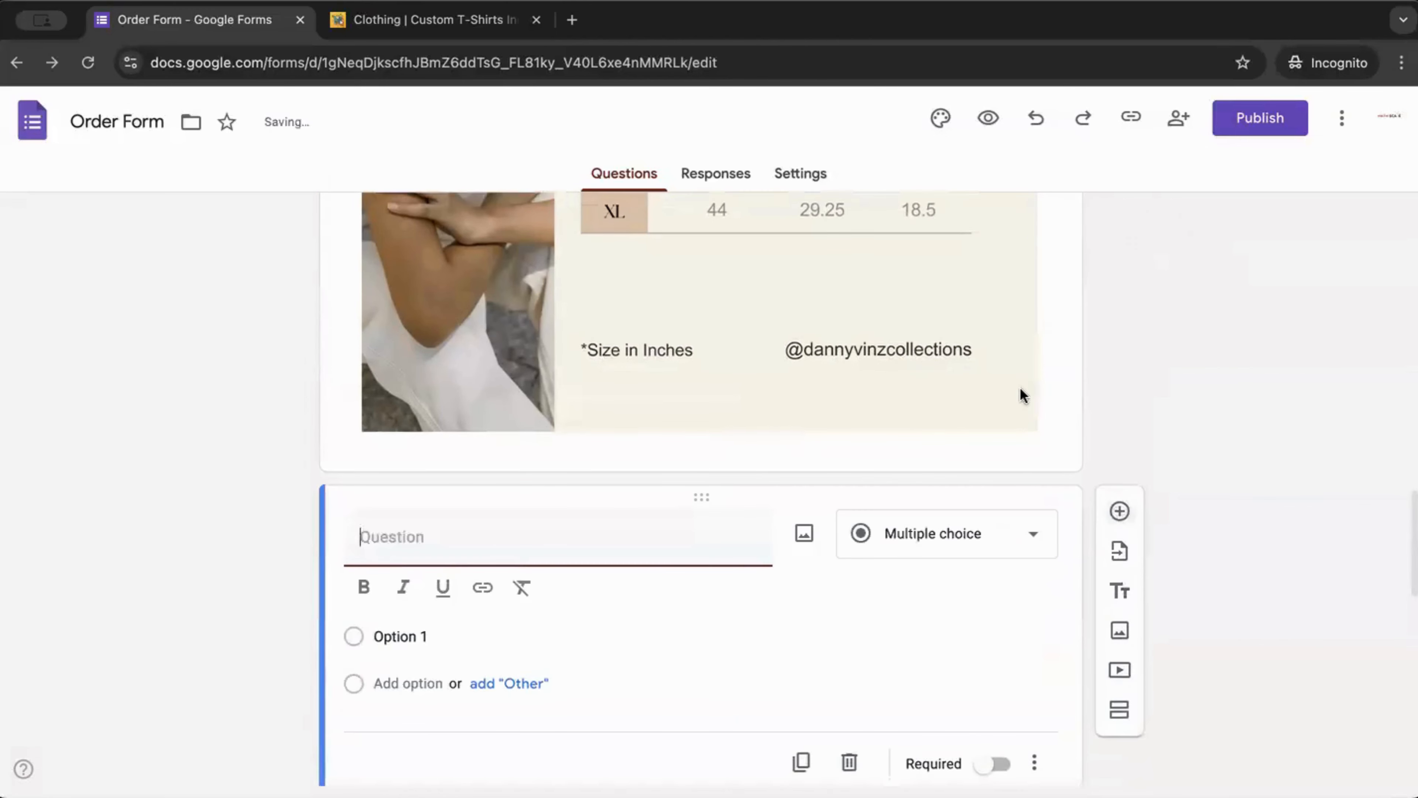
pyautogui.write('Wha')
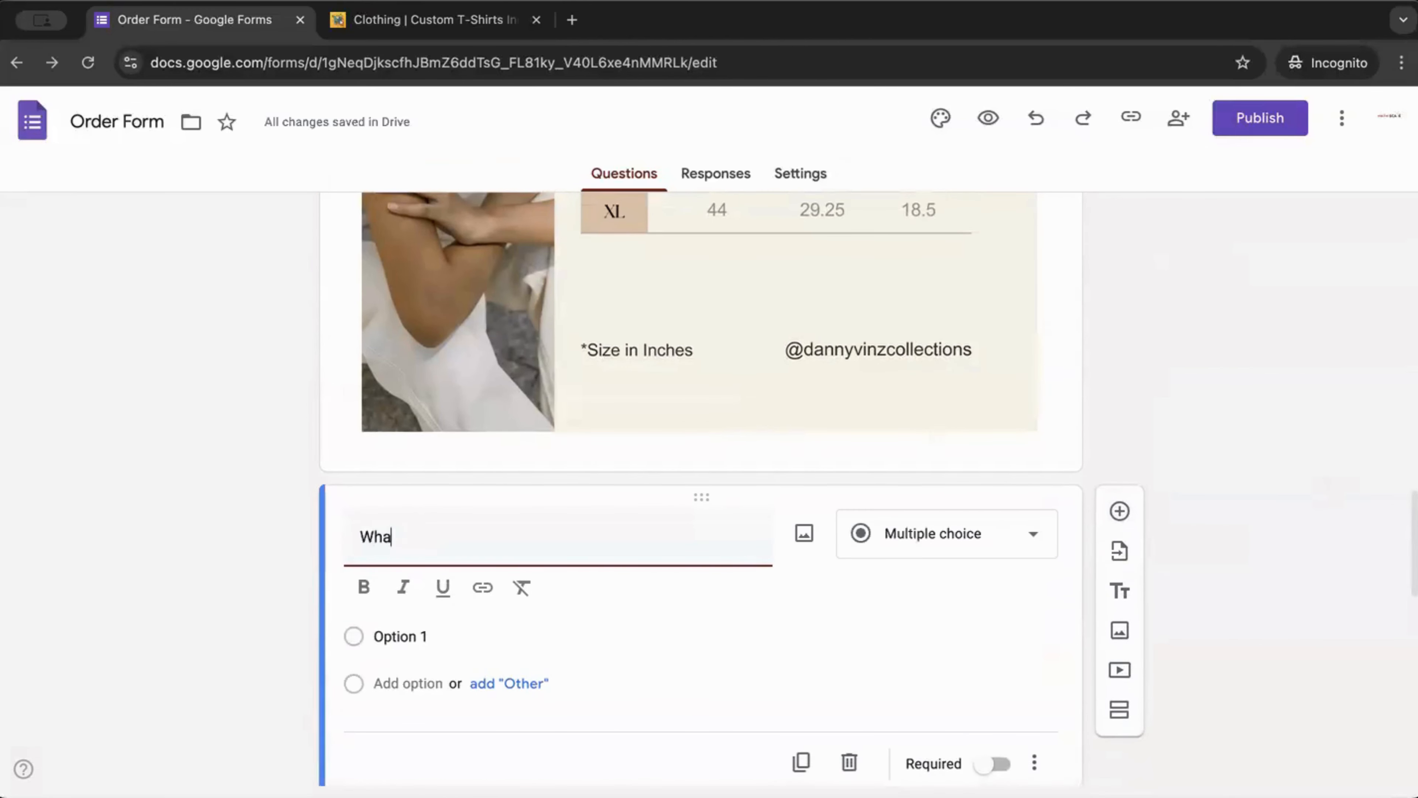
pyautogui.write('t is your size?')
pyautogui.click(979, 543)
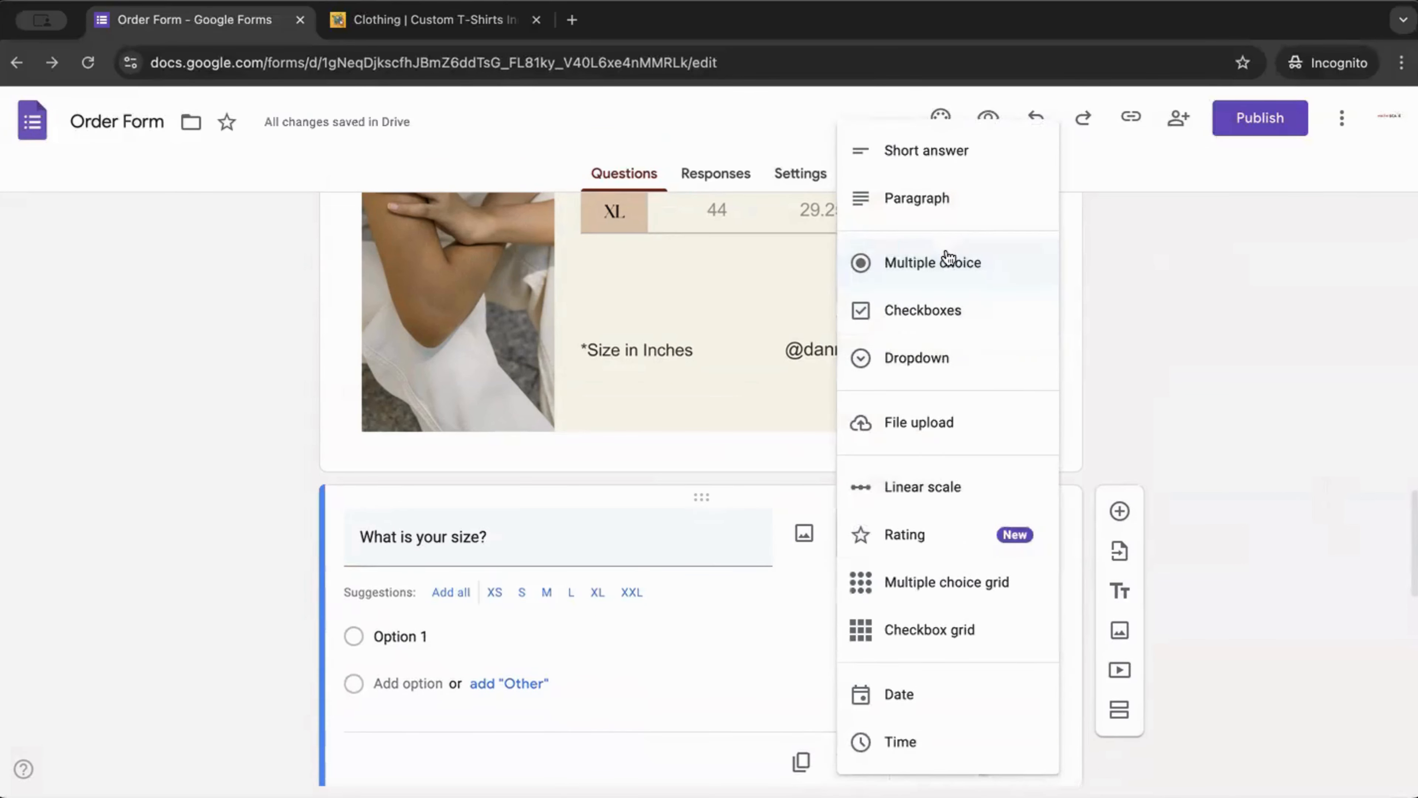
pyautogui.click(955, 272)
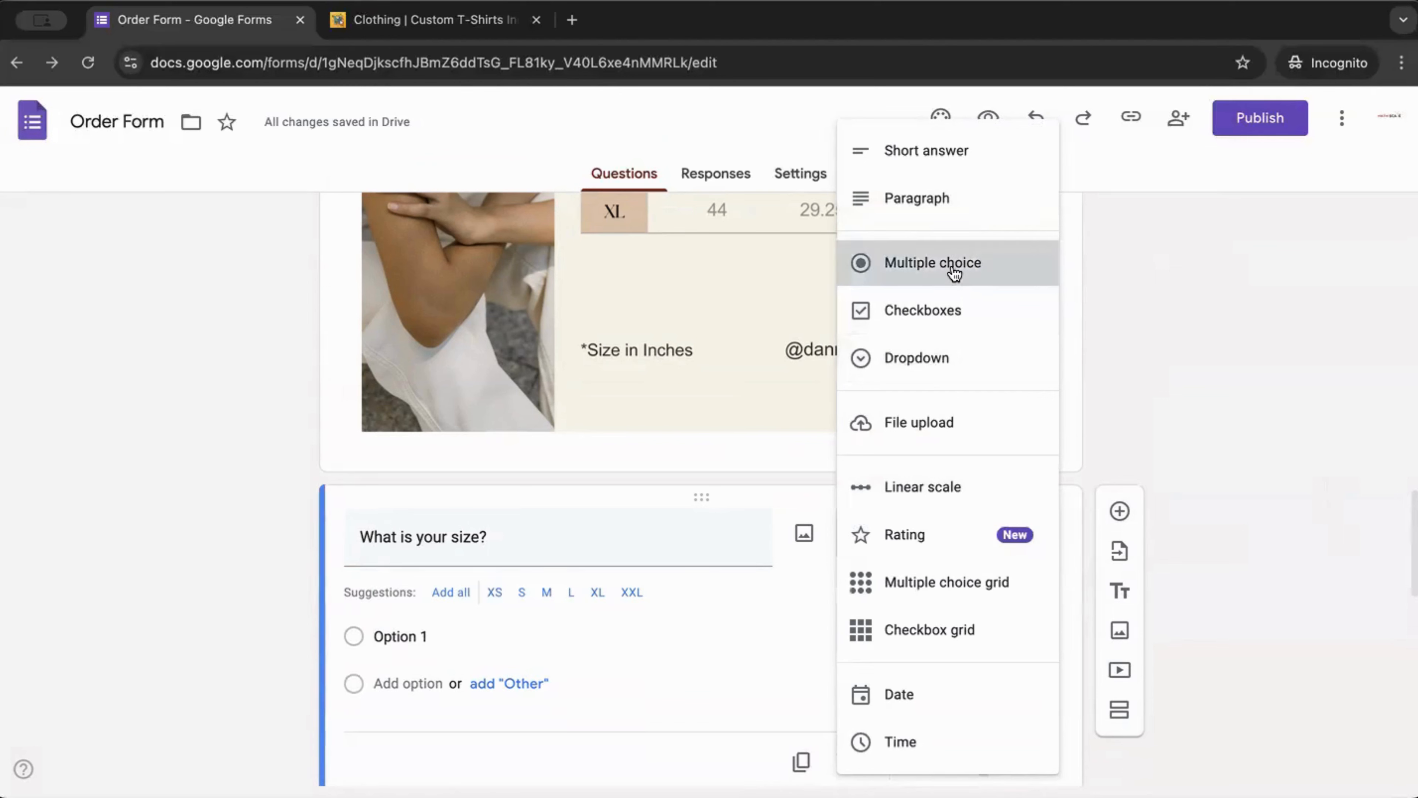
# - Add all suggested answers, XS, S, M, L, XL and XXL, as options of the size question
pyautogui.click(553, 643)
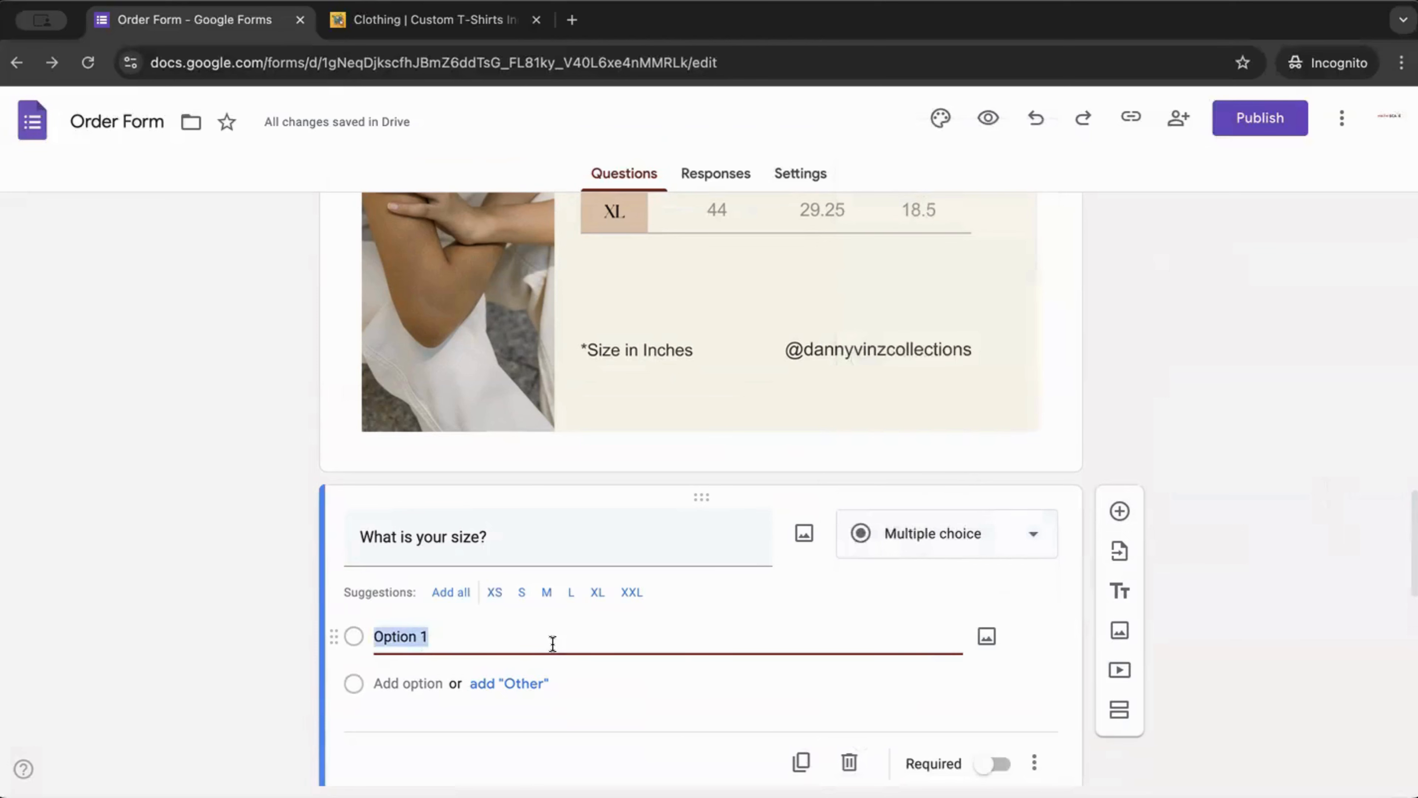
pyautogui.click(435, 593)
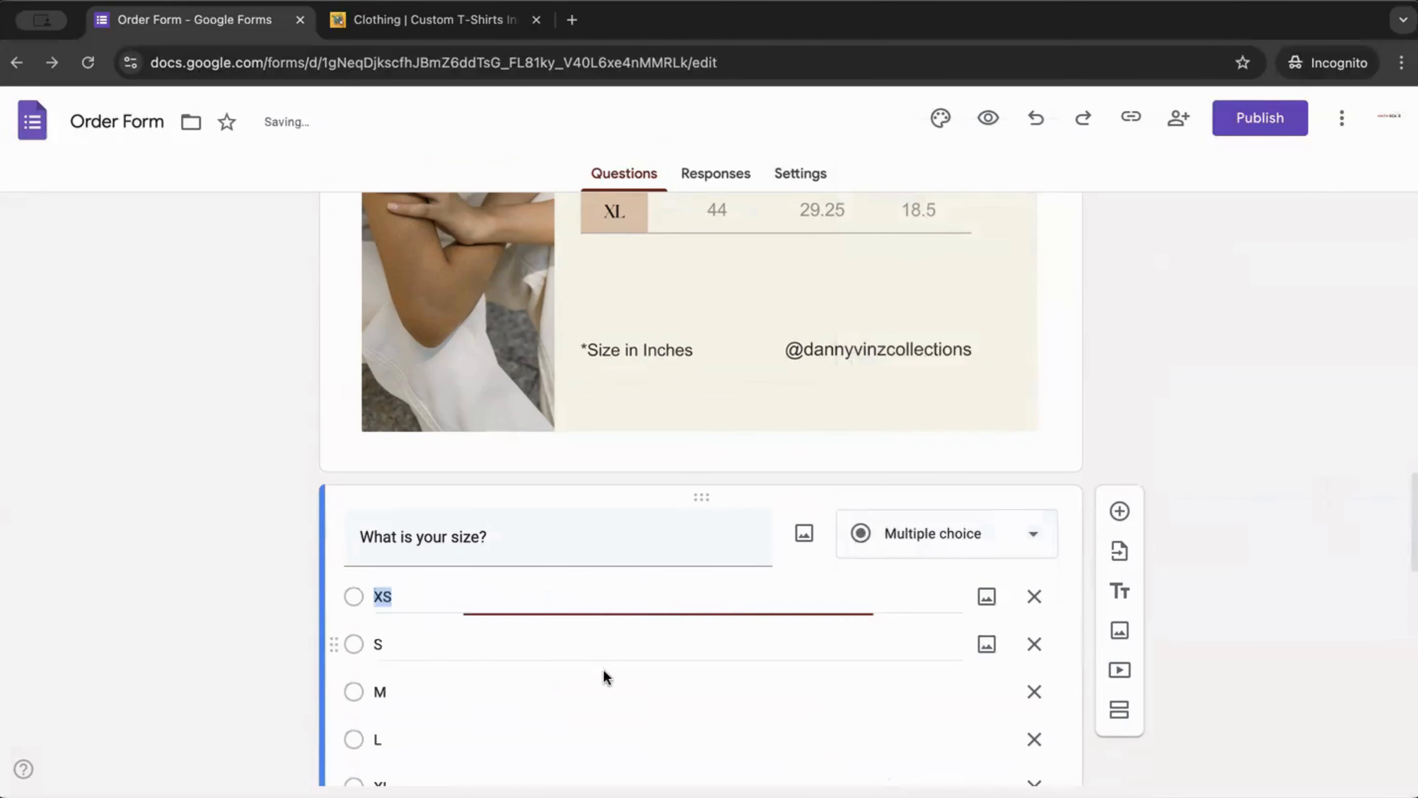
pyautogui.scroll(-6, 672, 665)
pyautogui.scroll(9, 1011, 579)
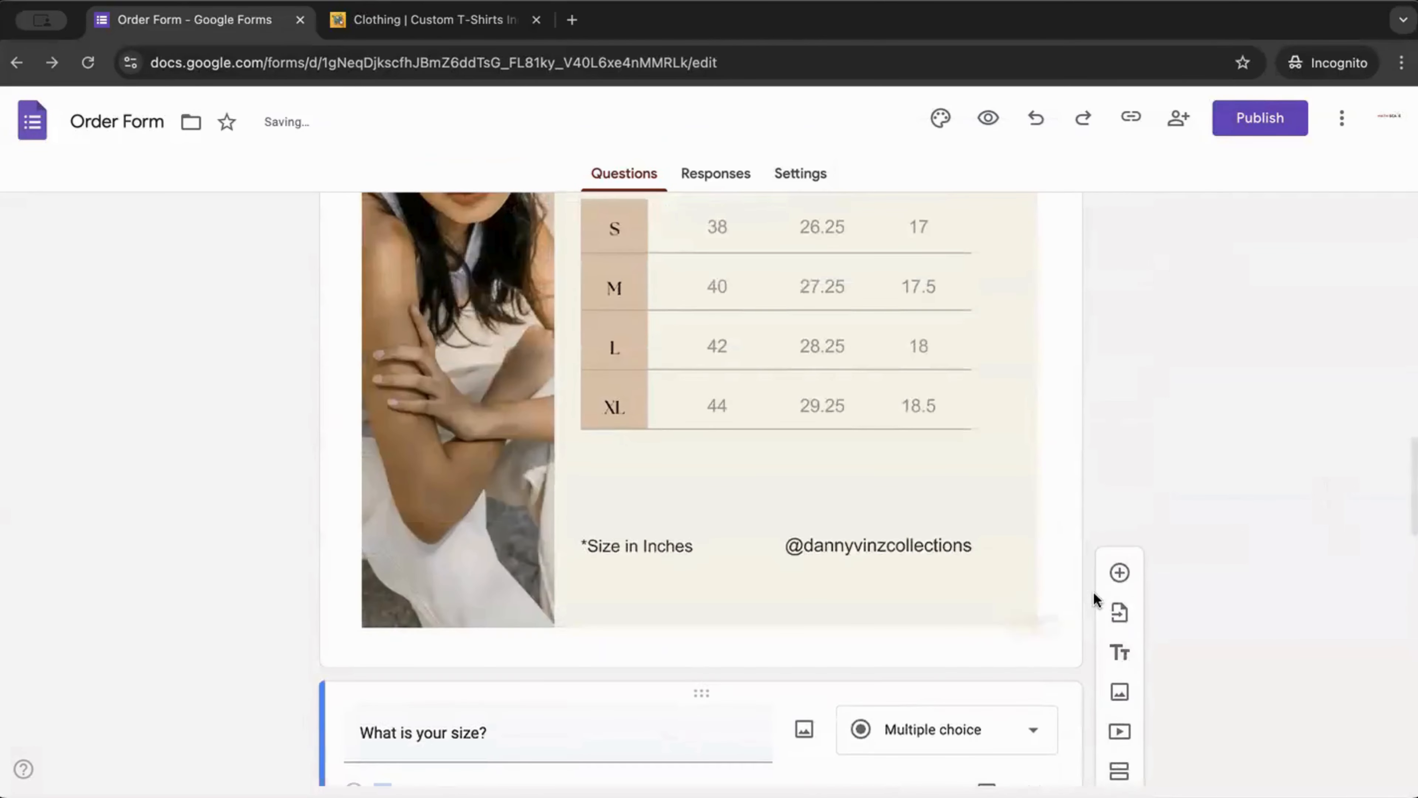
pyautogui.scroll(-3, 1096, 593)
pyautogui.scroll(-3, 668, 503)
pyautogui.scroll(-2, 519, 583)
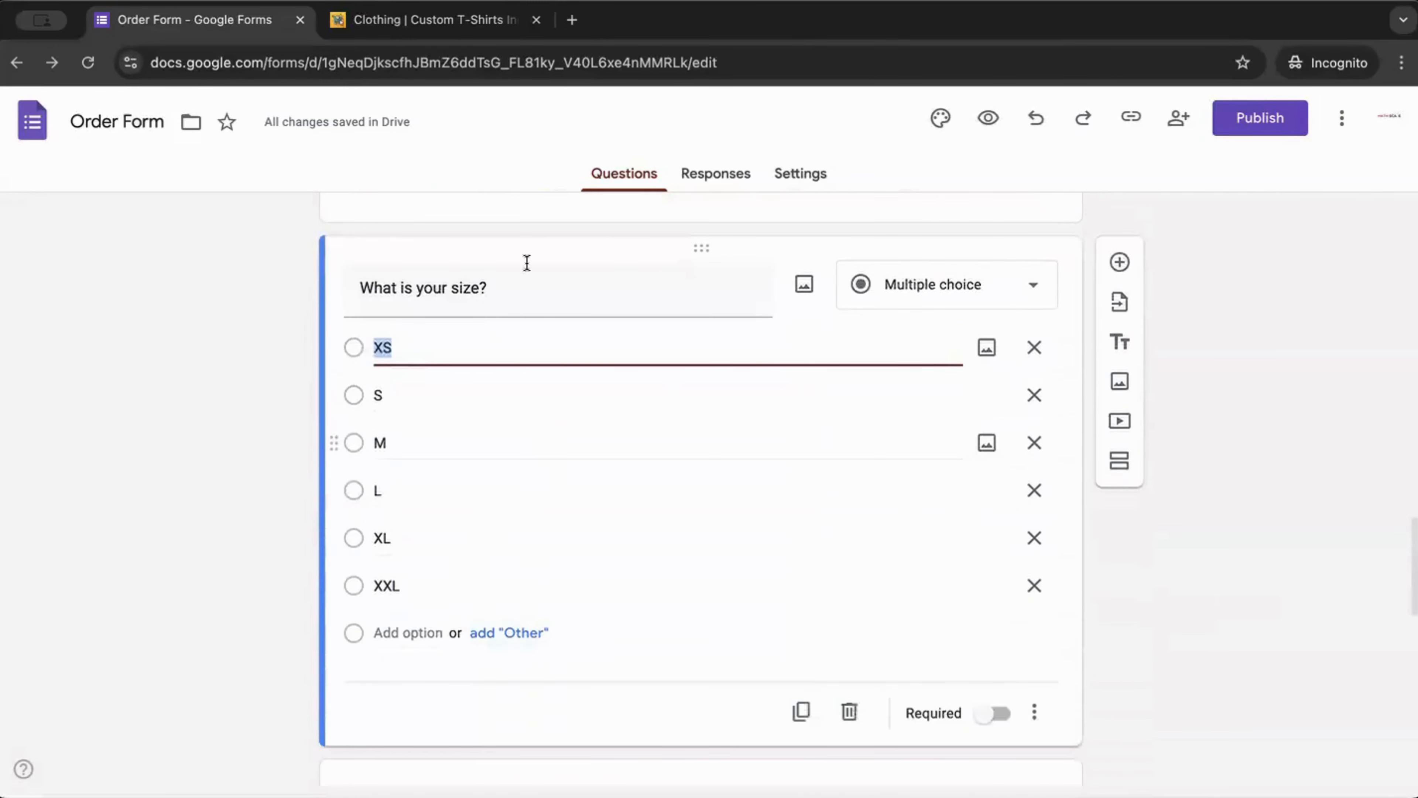
# - Remove the XS and XXL options from "What is your size?" and make the question required
pyautogui.click(1033, 347)
pyautogui.scroll(7, 477, 531)
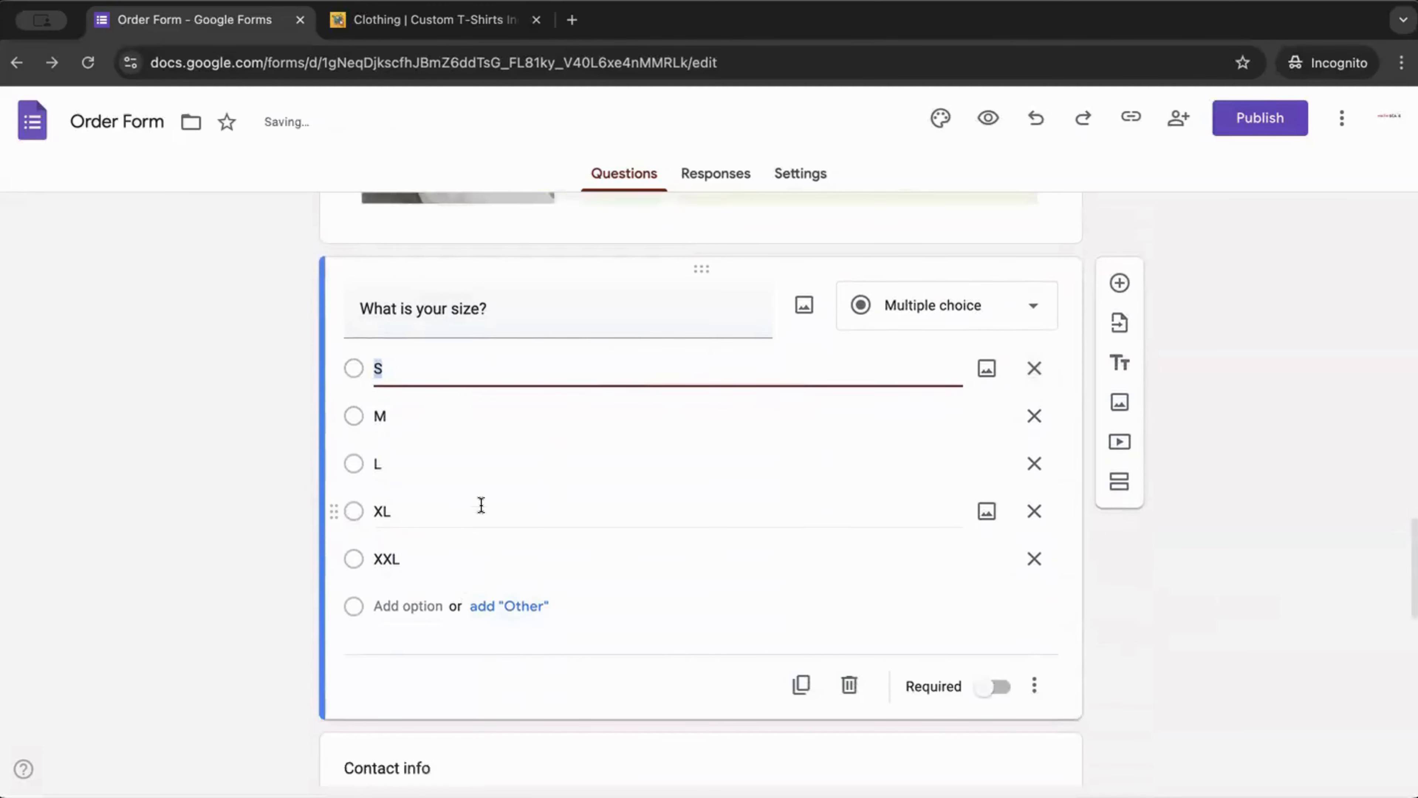
pyautogui.scroll(3, 673, 347)
pyautogui.scroll(-10, 908, 572)
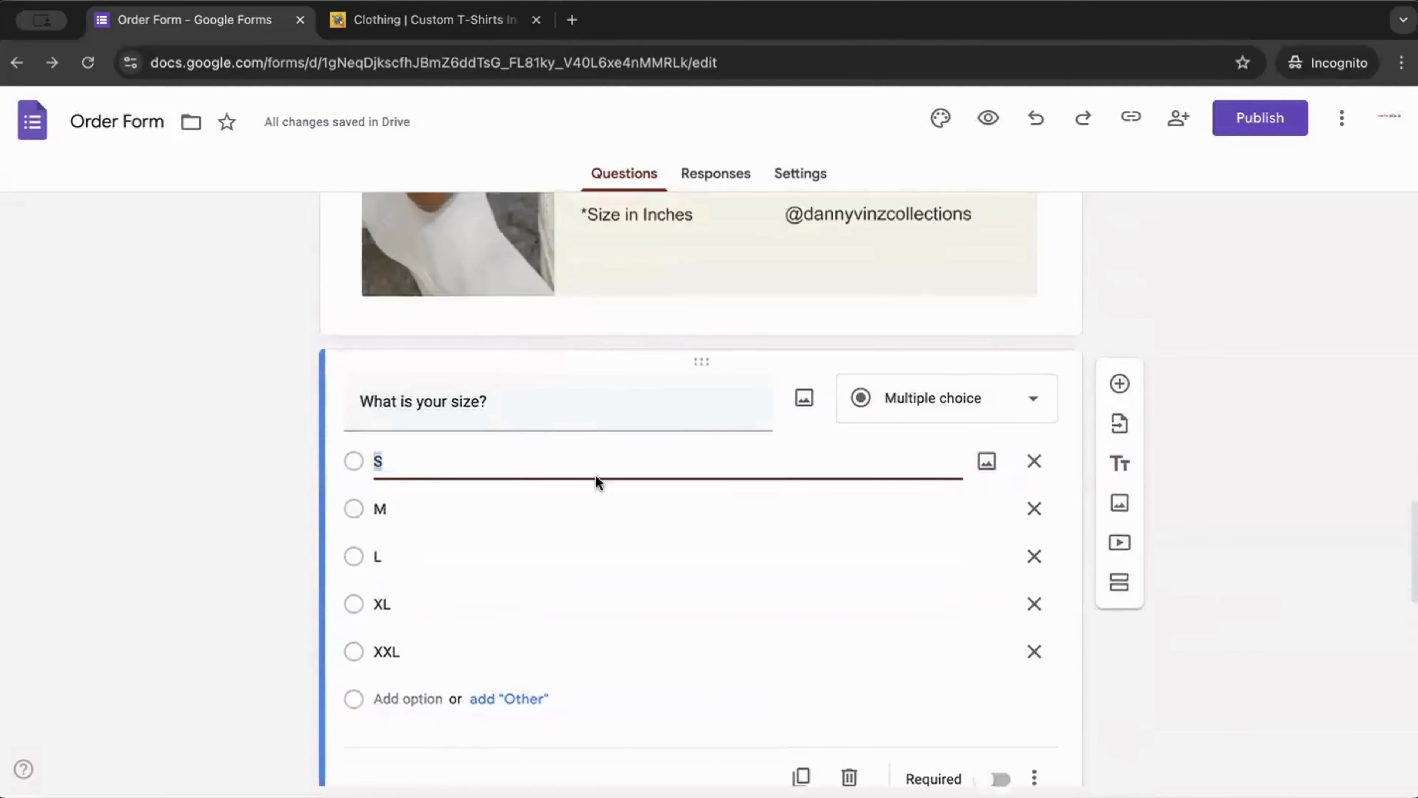
pyautogui.scroll(3, 596, 481)
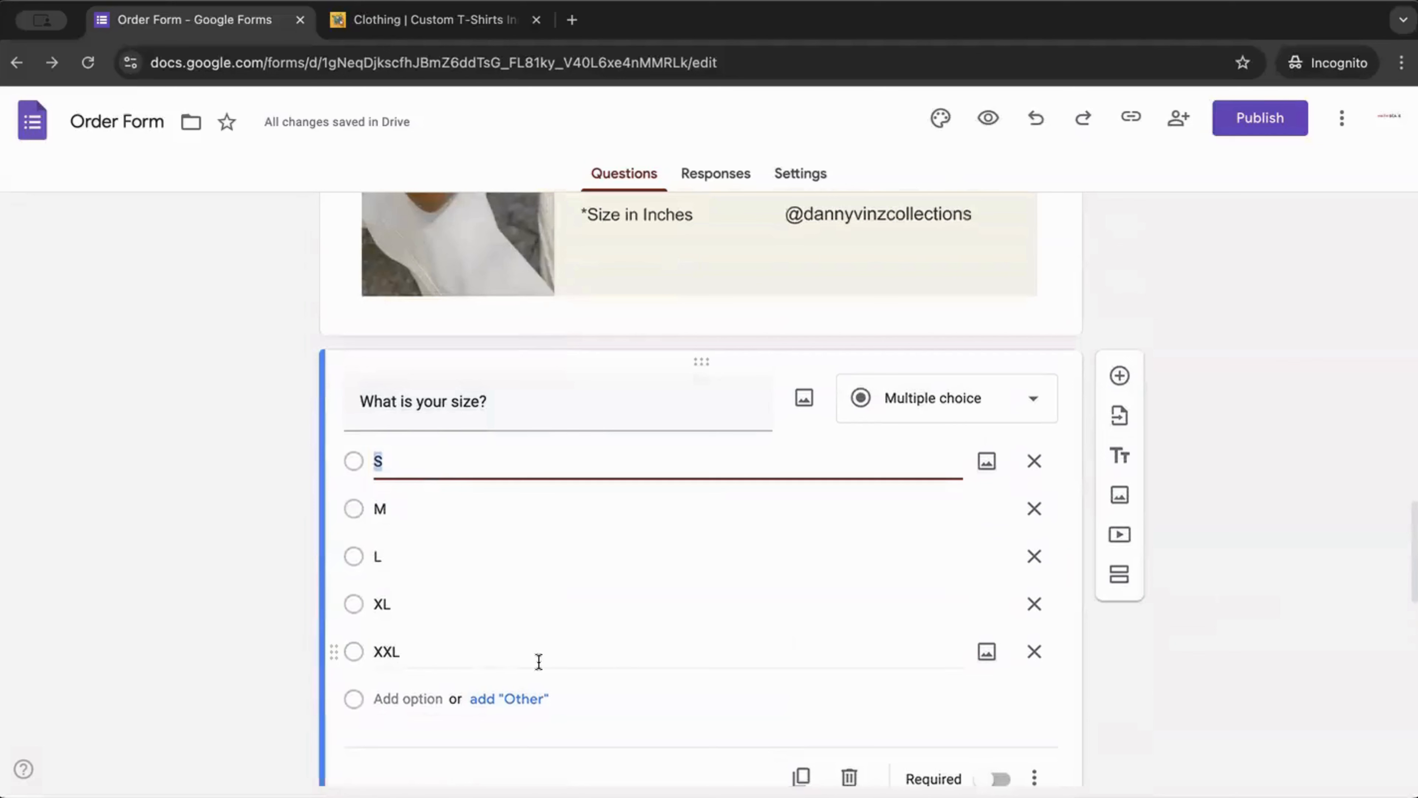
pyautogui.click(1034, 652)
pyautogui.scroll(10, 1086, 662)
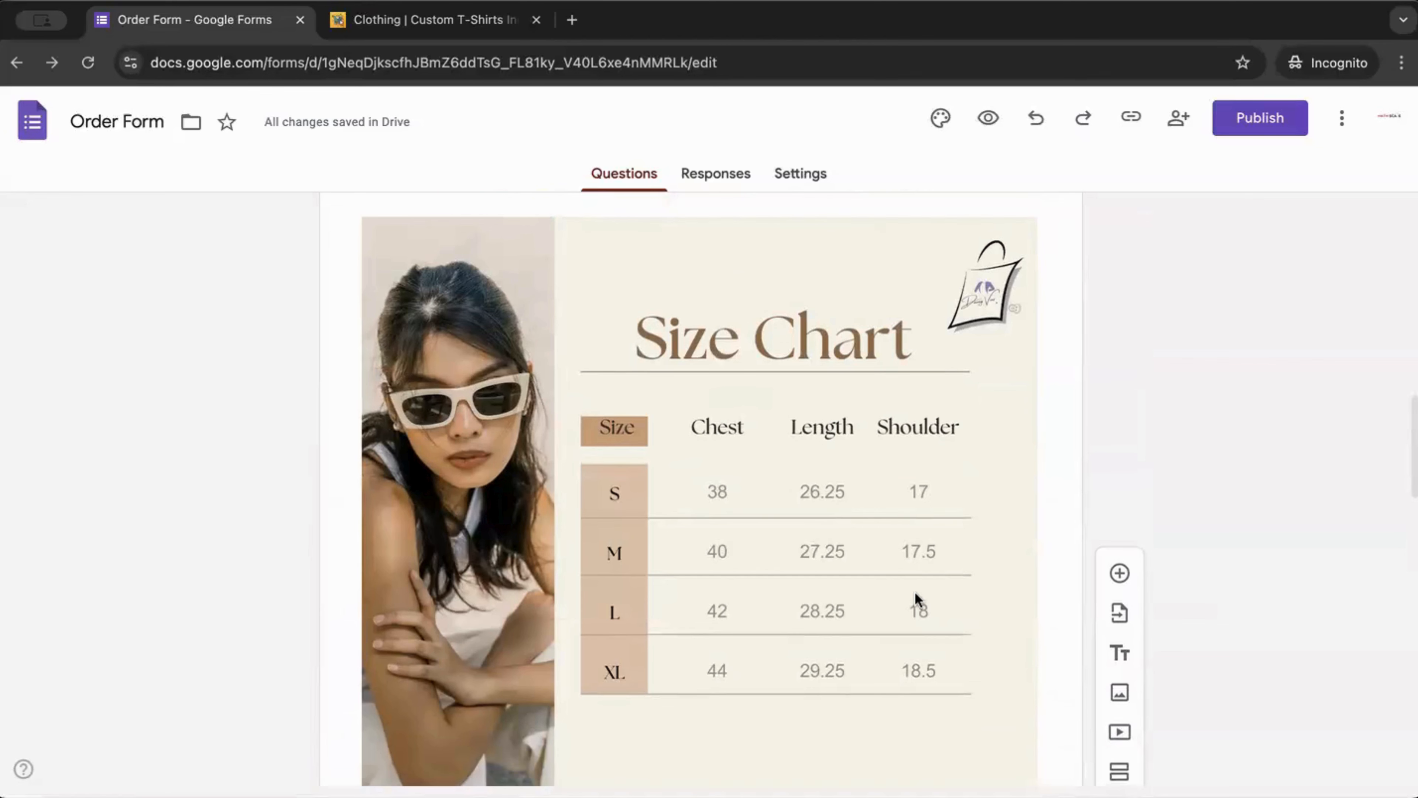
pyautogui.scroll(-10, 916, 599)
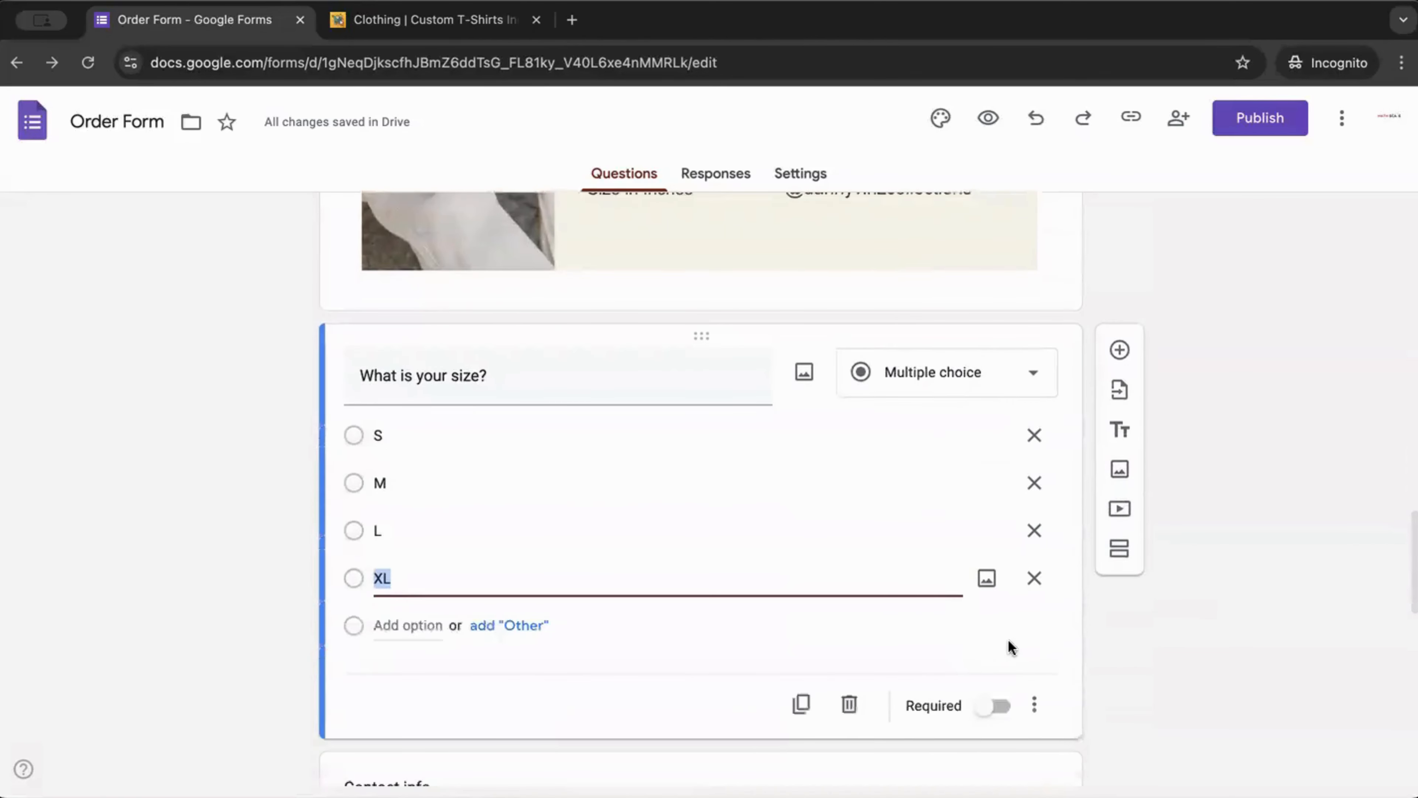
pyautogui.scroll(-3, 482, 485)
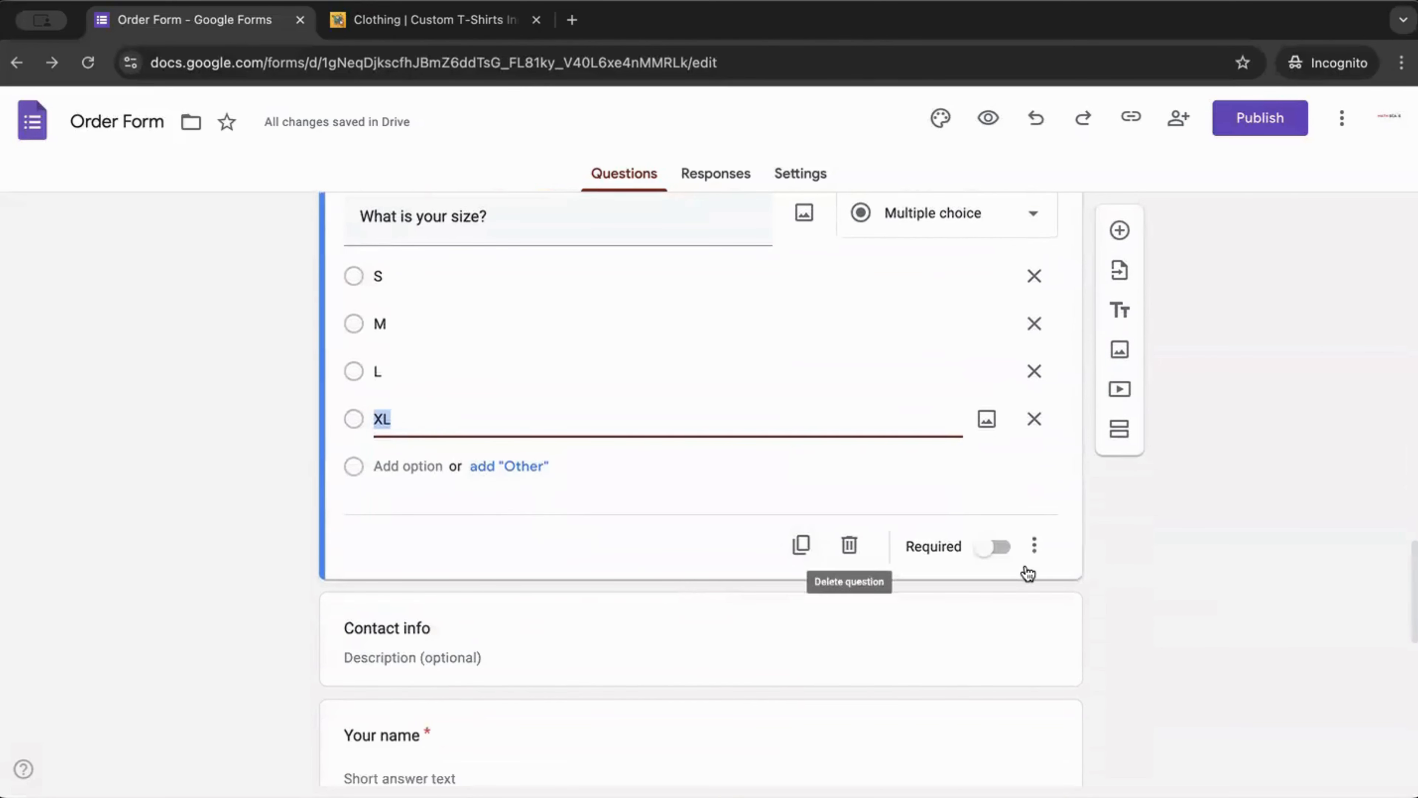
pyautogui.click(1000, 548)
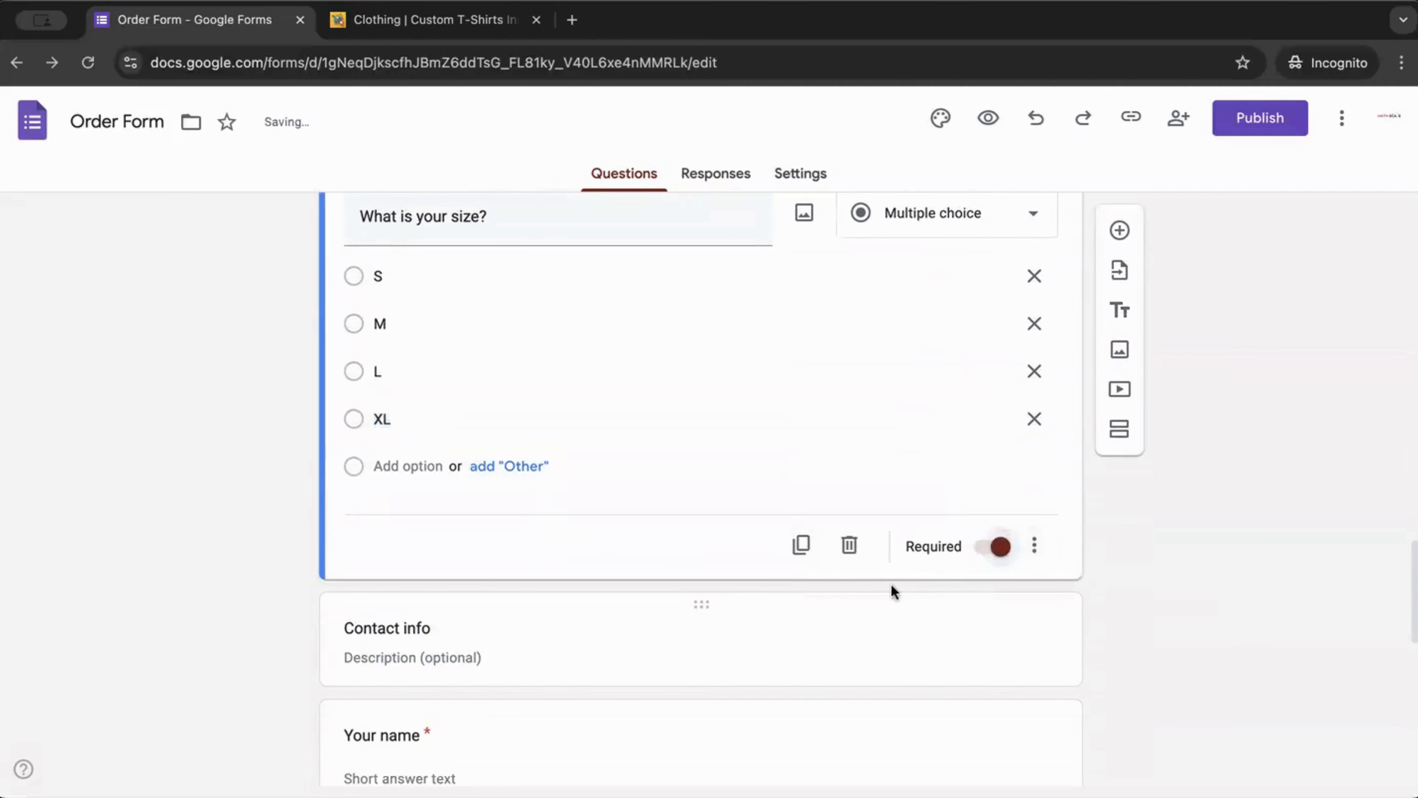
# - Delete the "Contact info" title block above "Your name"
pyautogui.scroll(-6, 1129, 598)
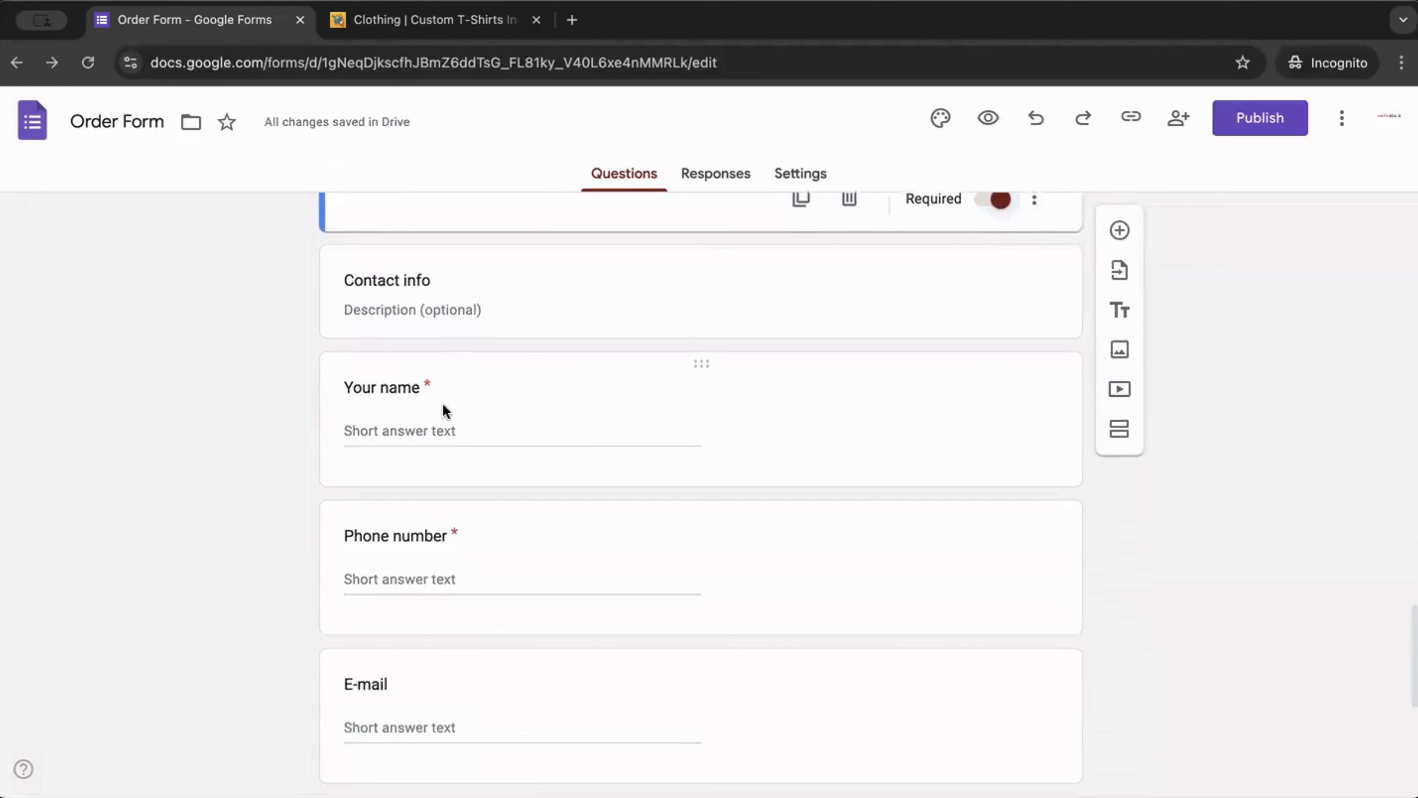
pyautogui.scroll(4, 446, 422)
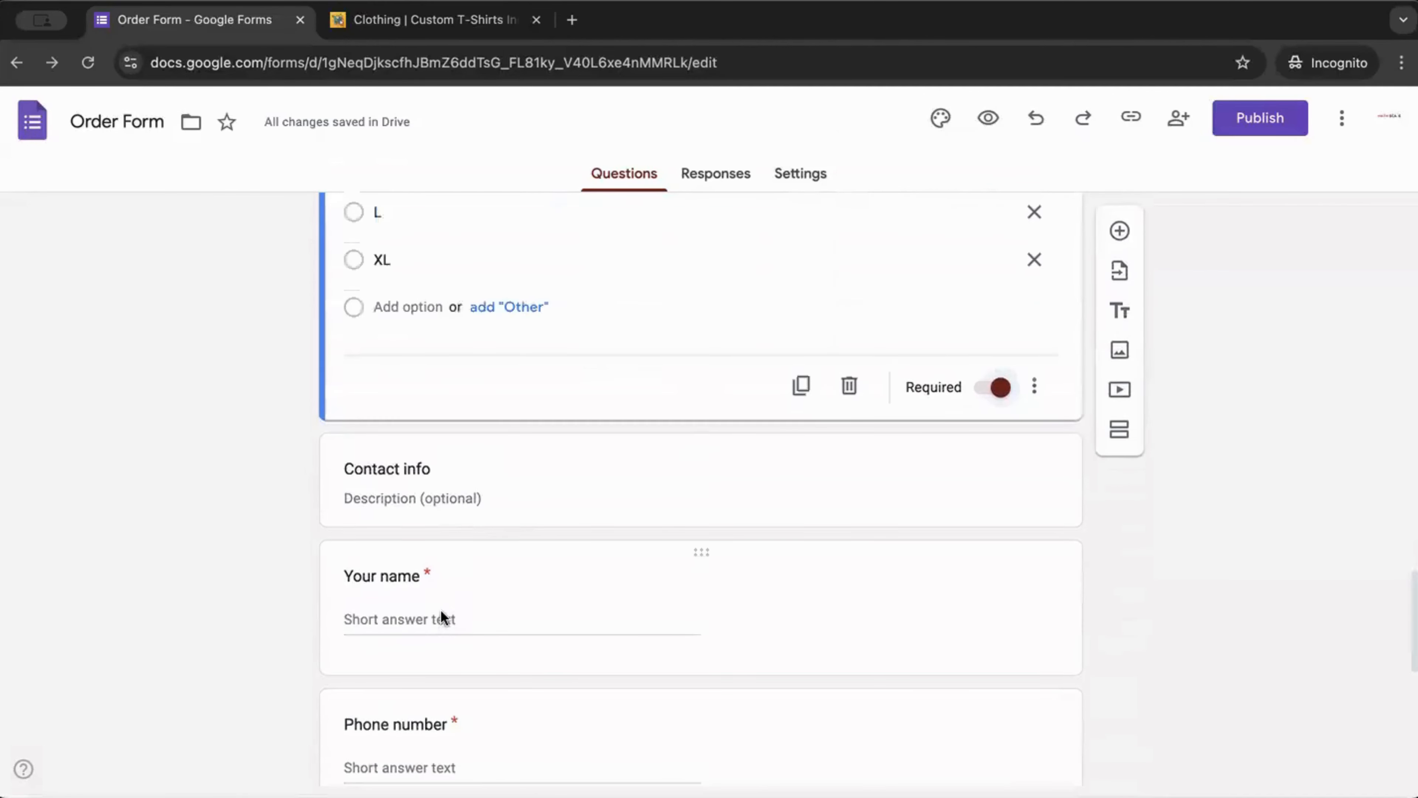
pyautogui.click(635, 476)
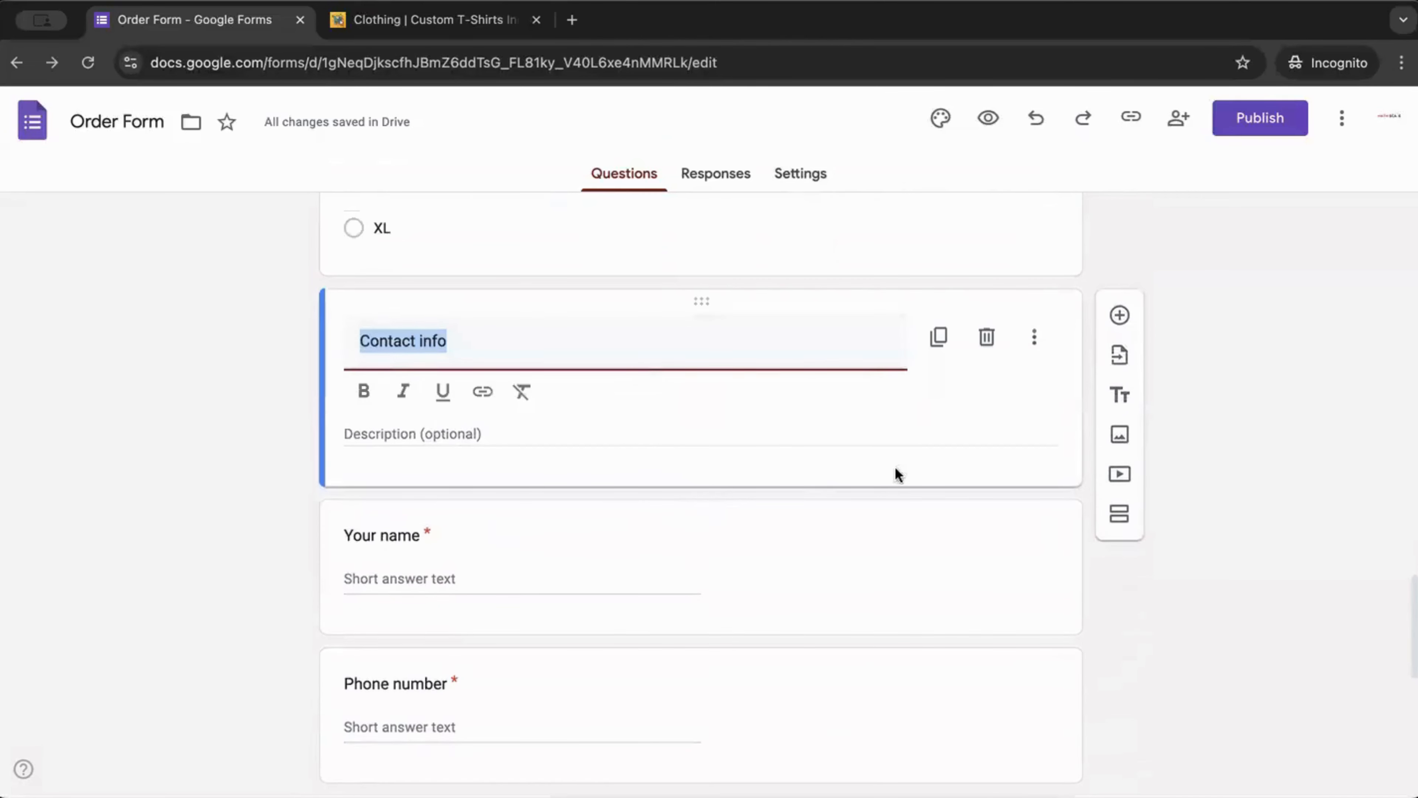
pyautogui.click(986, 336)
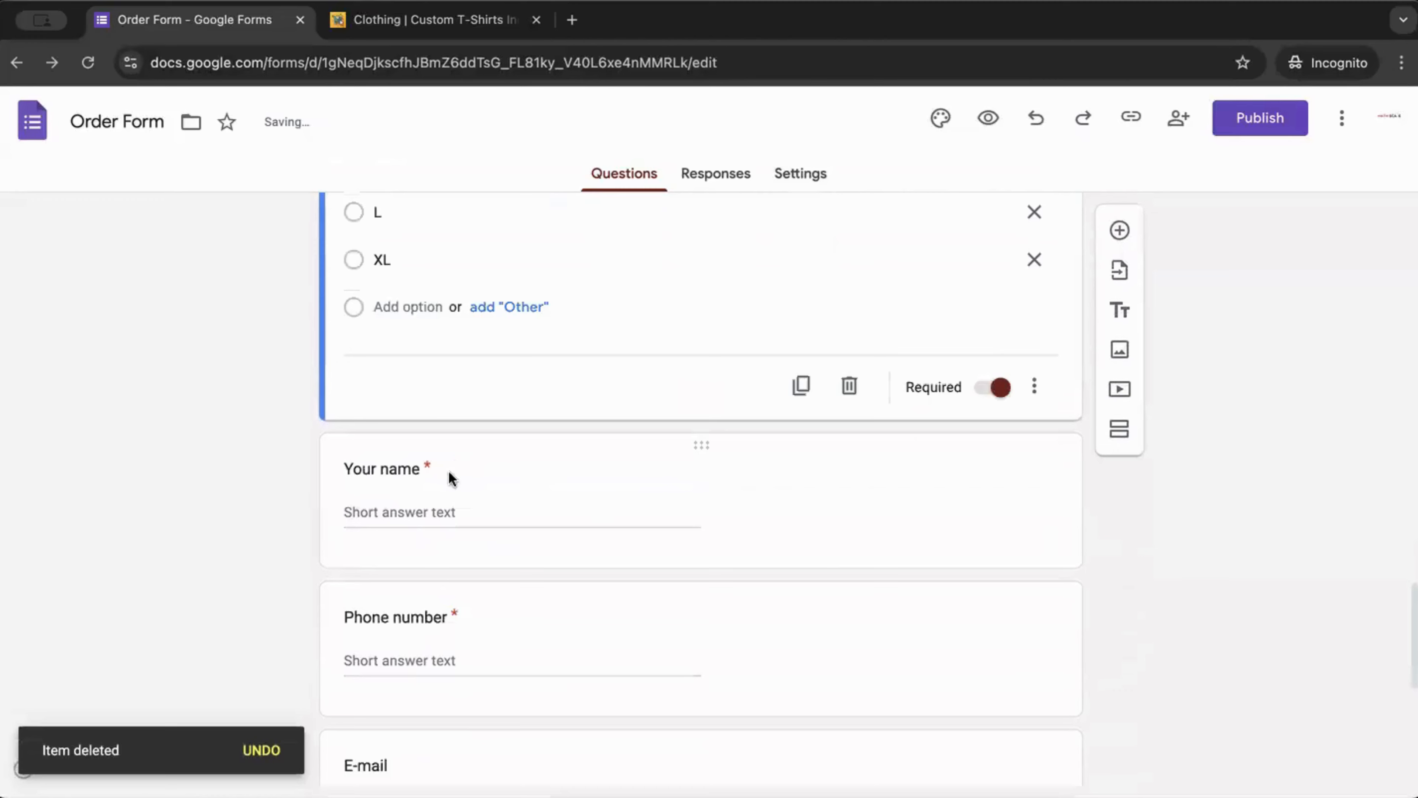
# - Delete the "Preferred contact method" question from the form
pyautogui.scroll(-9, 500, 492)
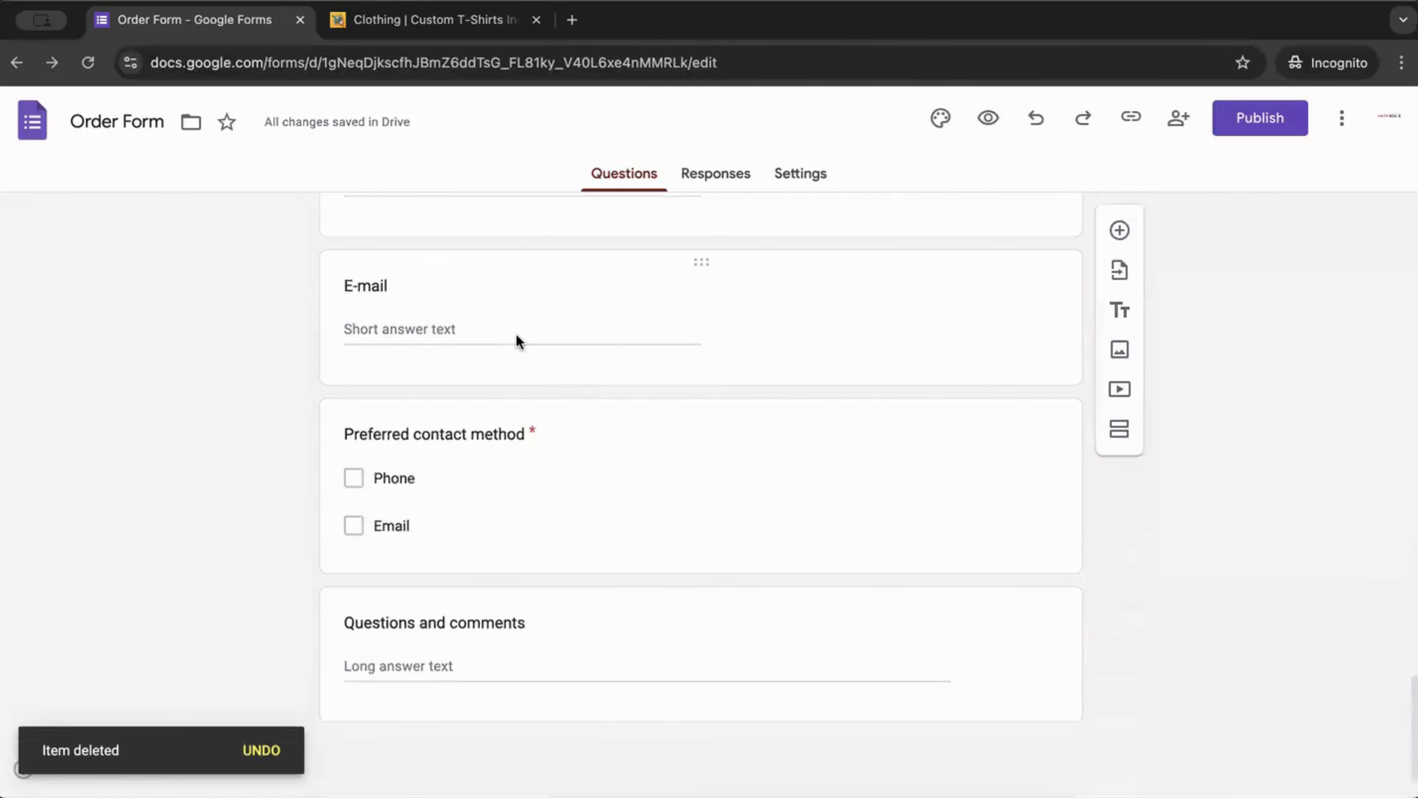
pyautogui.click(564, 473)
pyautogui.click(849, 621)
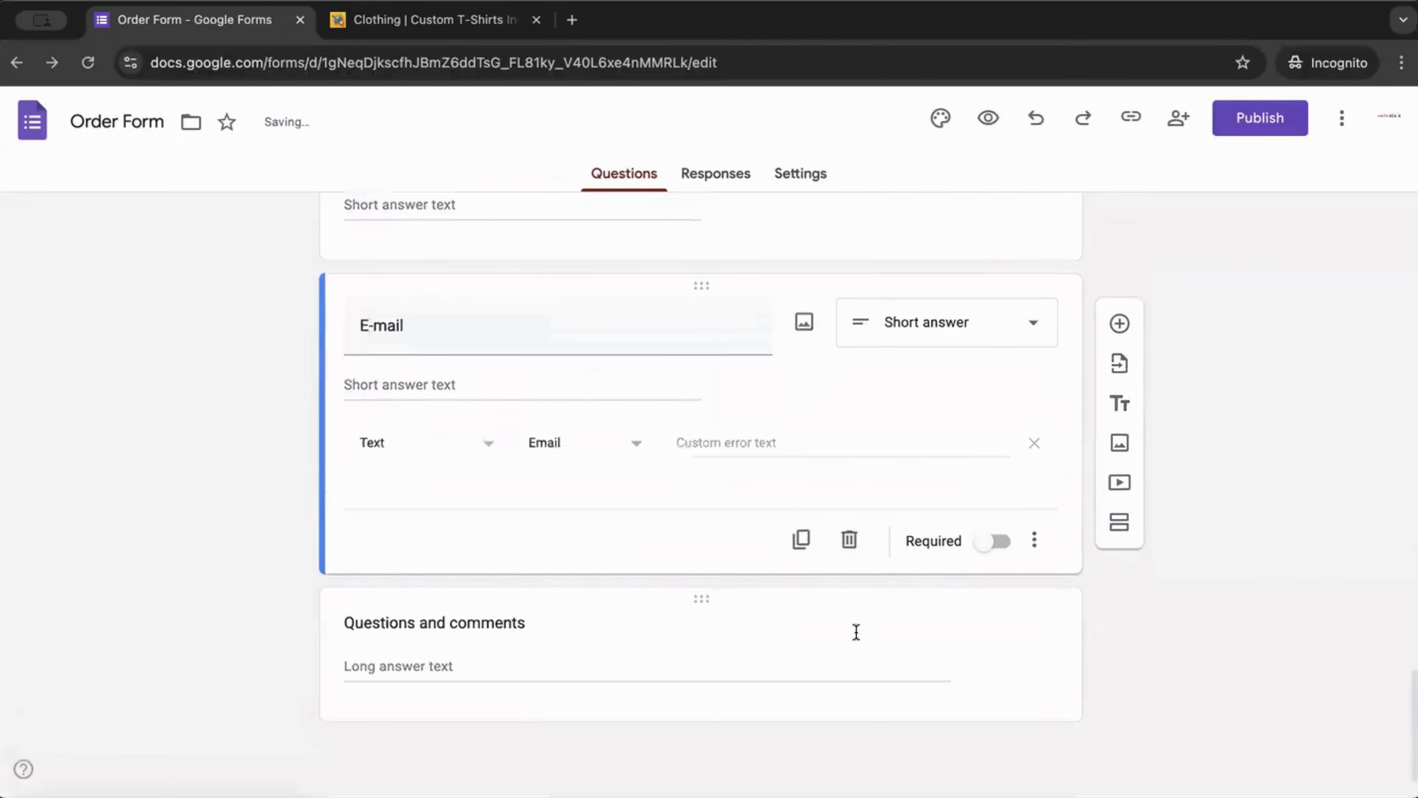
# - Move the "E-mail" question above "Phone number", directly below "Your name"
pyautogui.scroll(7, 642, 631)
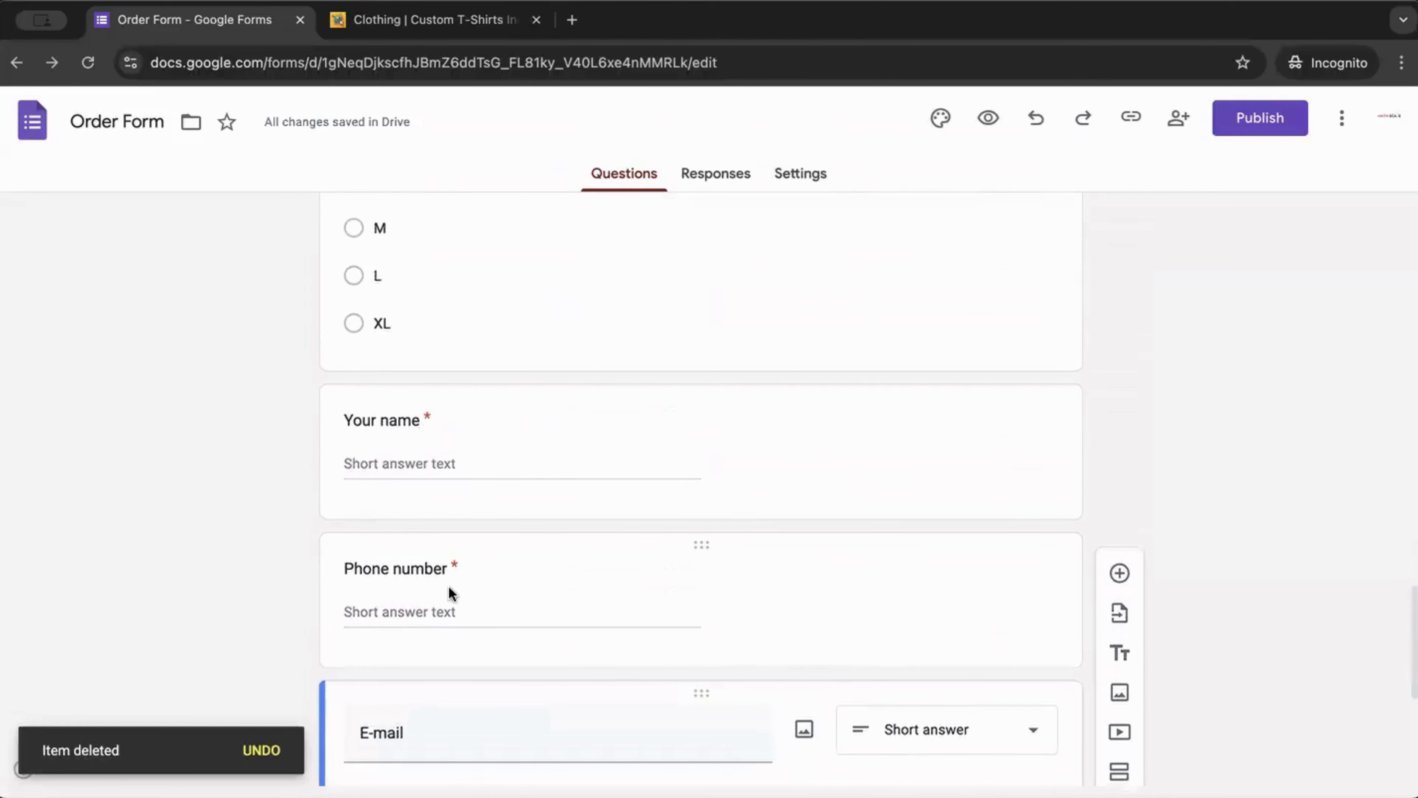
pyautogui.scroll(1, 564, 617)
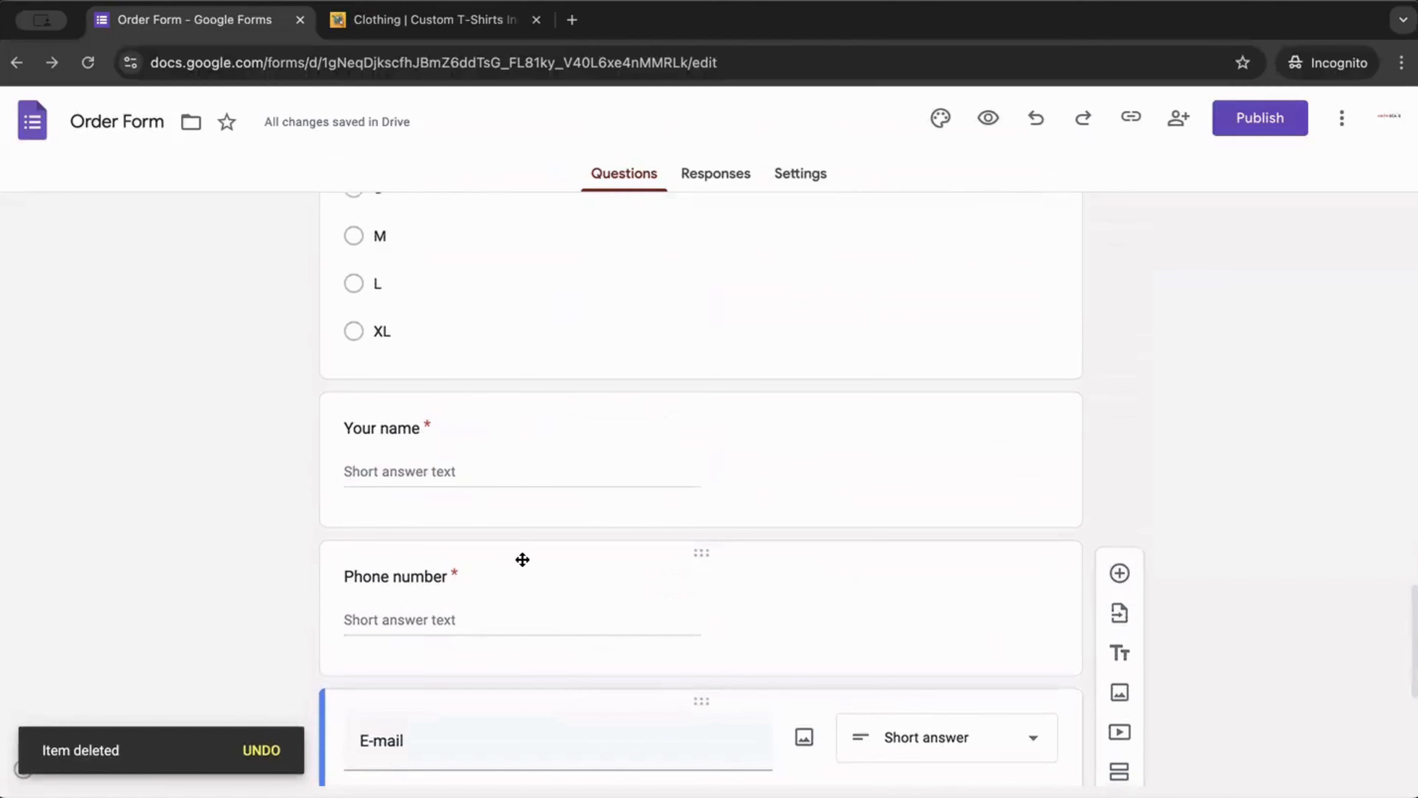
pyautogui.scroll(-1, 550, 610)
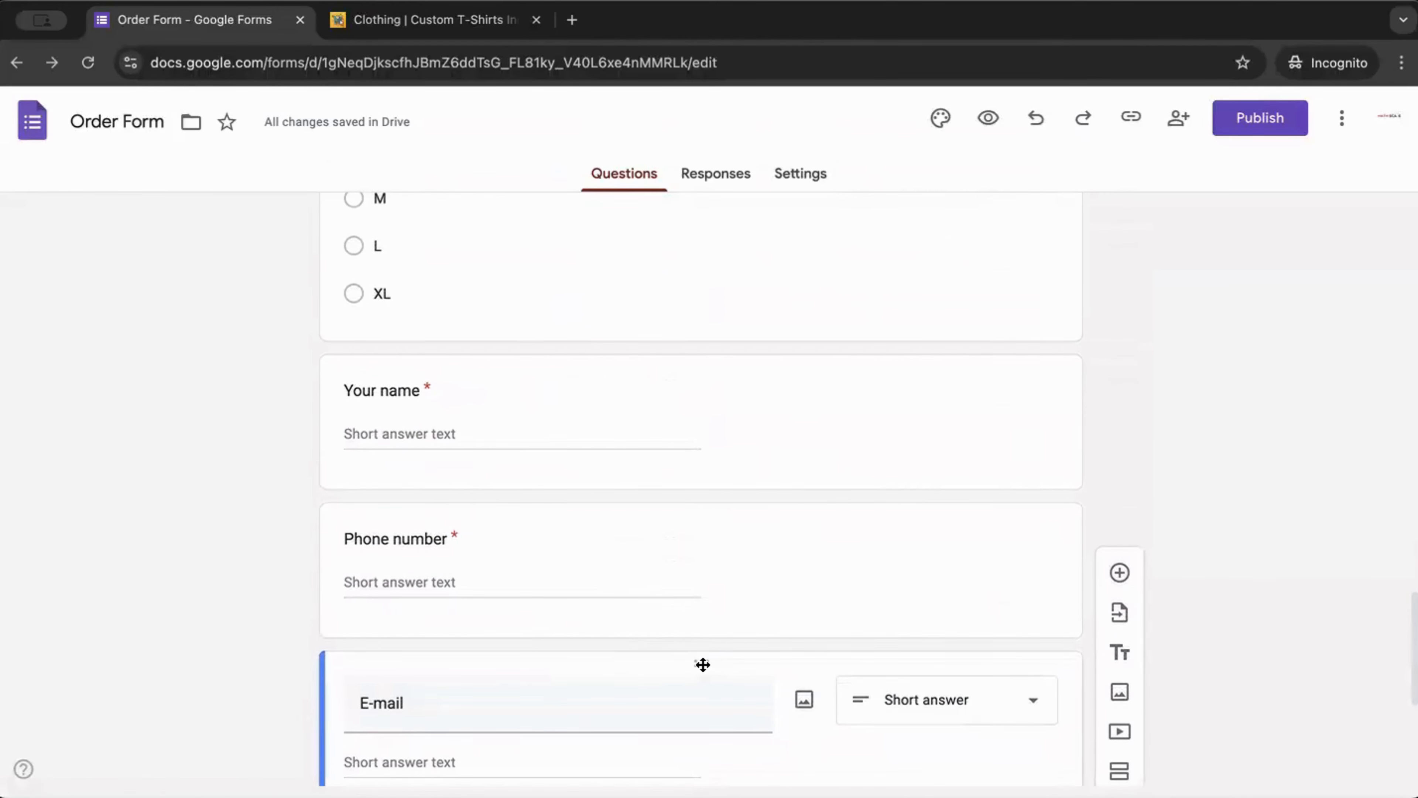
pyautogui.moveTo(703, 664); pyautogui.dragTo(703, 507)
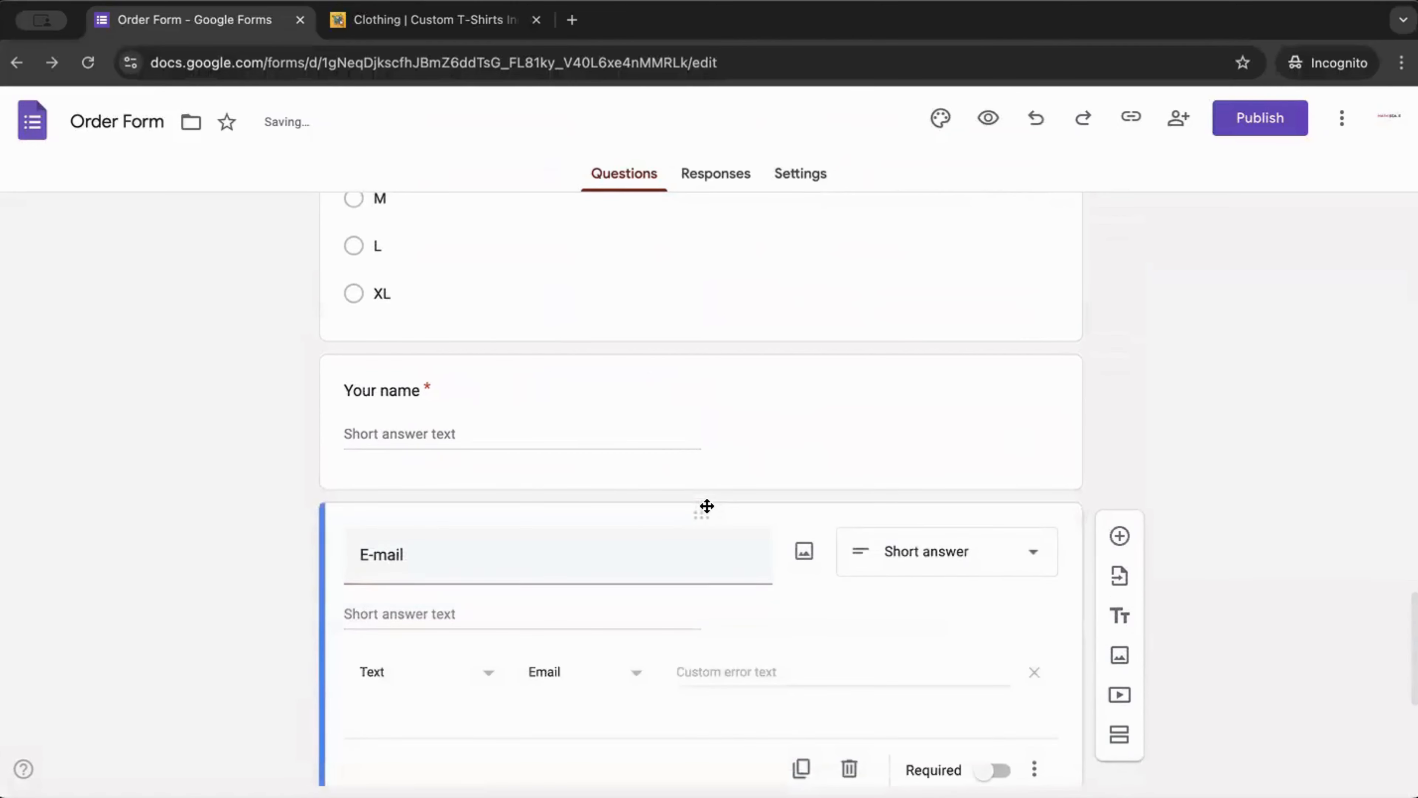
pyautogui.scroll(-5, 507, 583)
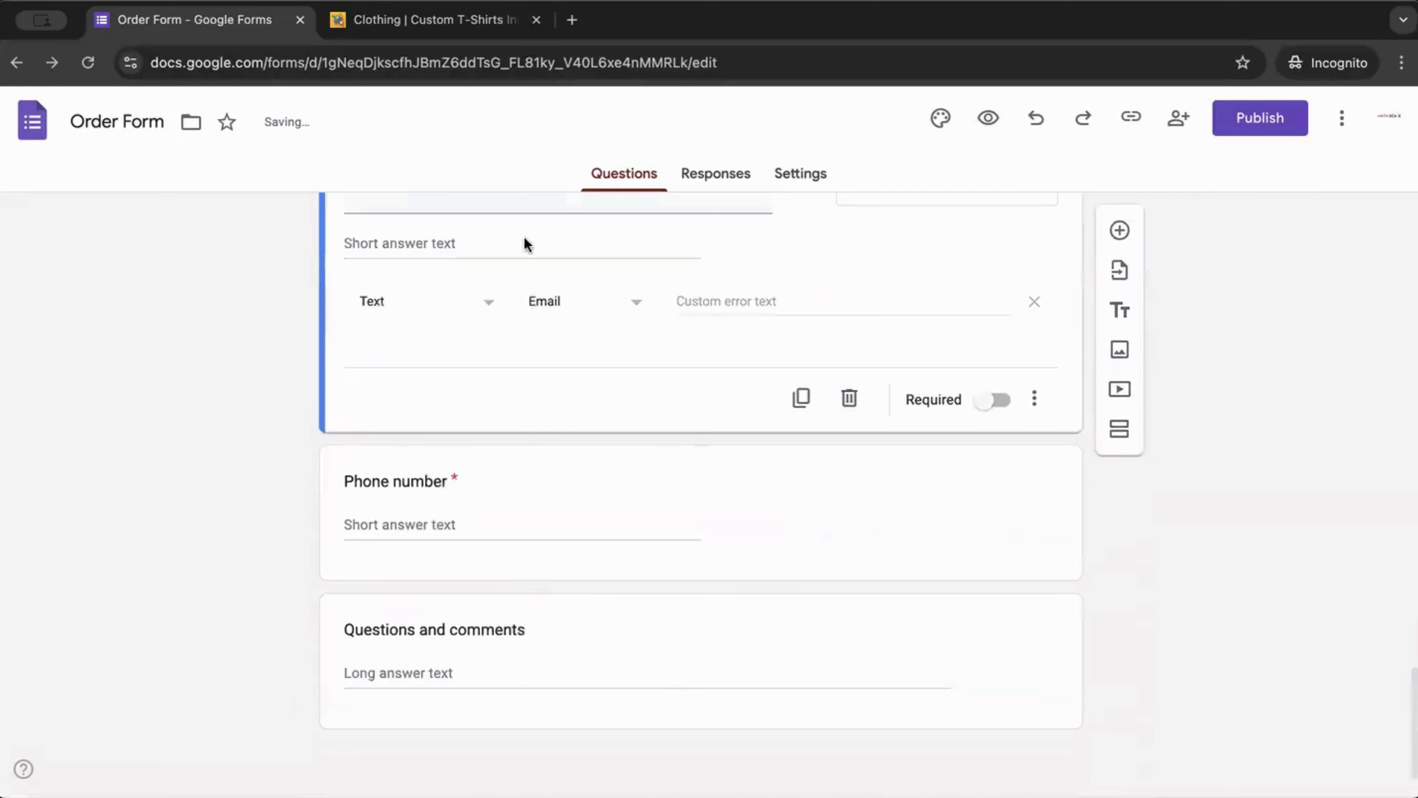
# - Delete the "Questions and comments" question and add a new blank question after "Phone number"
pyautogui.scroll(10, 725, 434)
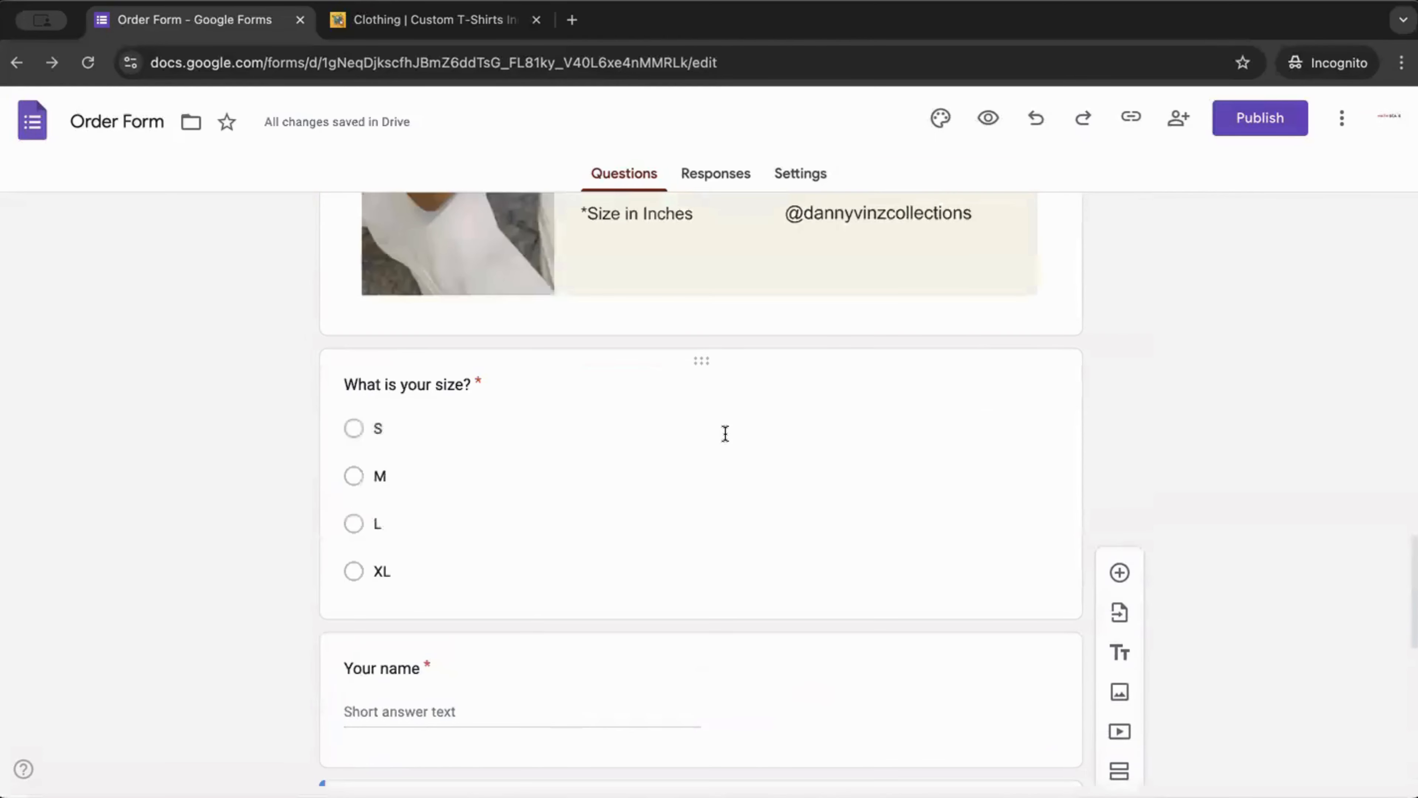
pyautogui.click(705, 366)
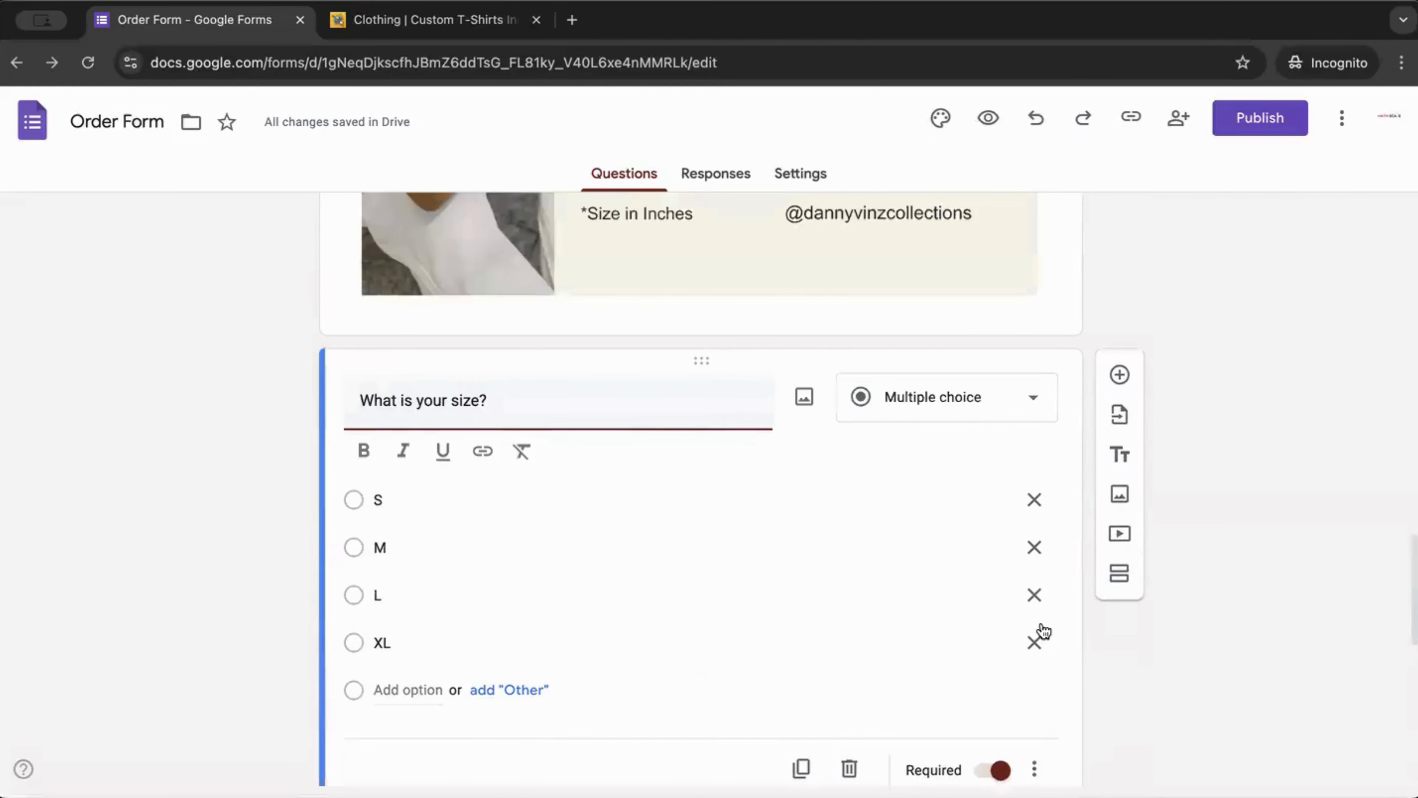
pyautogui.scroll(-7, 1323, 424)
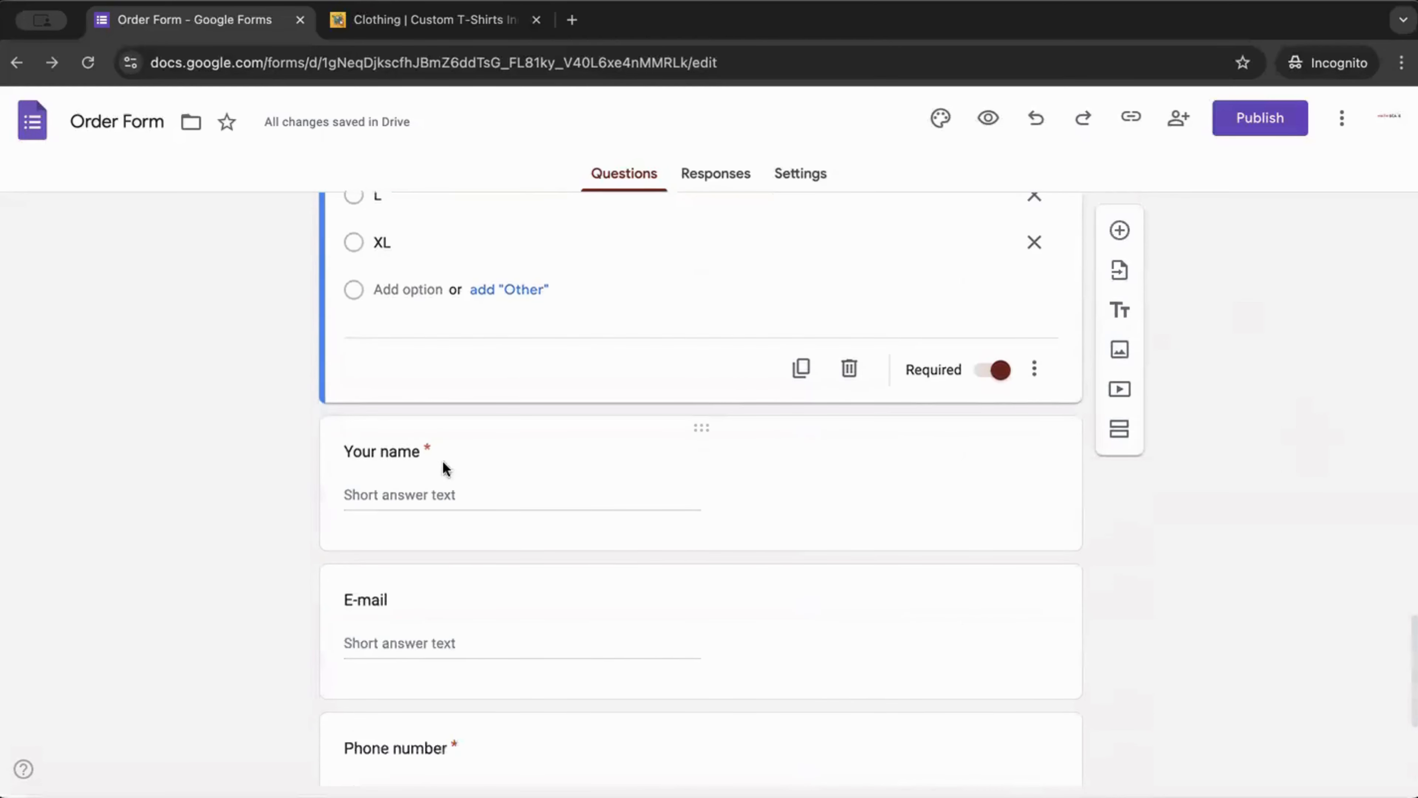
pyautogui.scroll(-3, 422, 510)
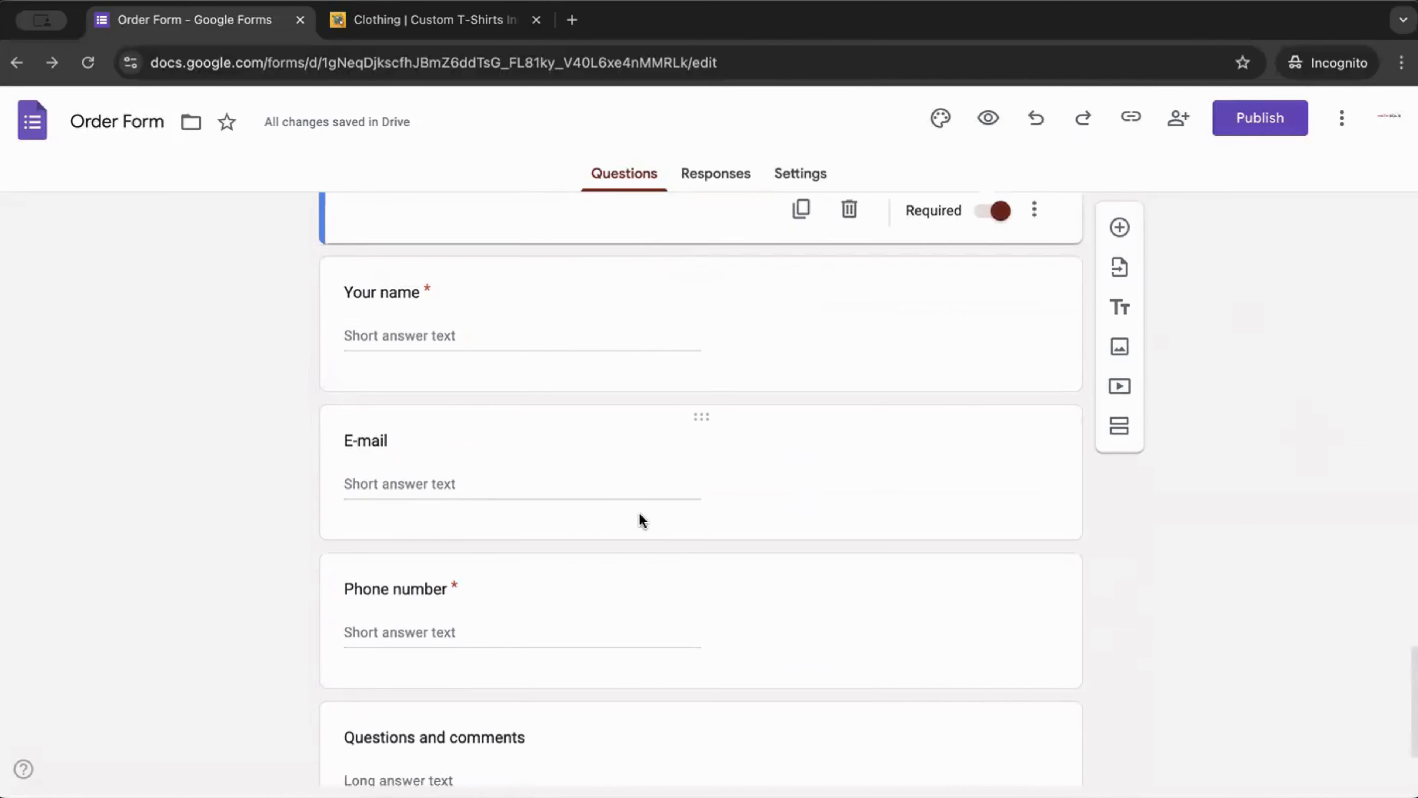
pyautogui.scroll(-2, 471, 500)
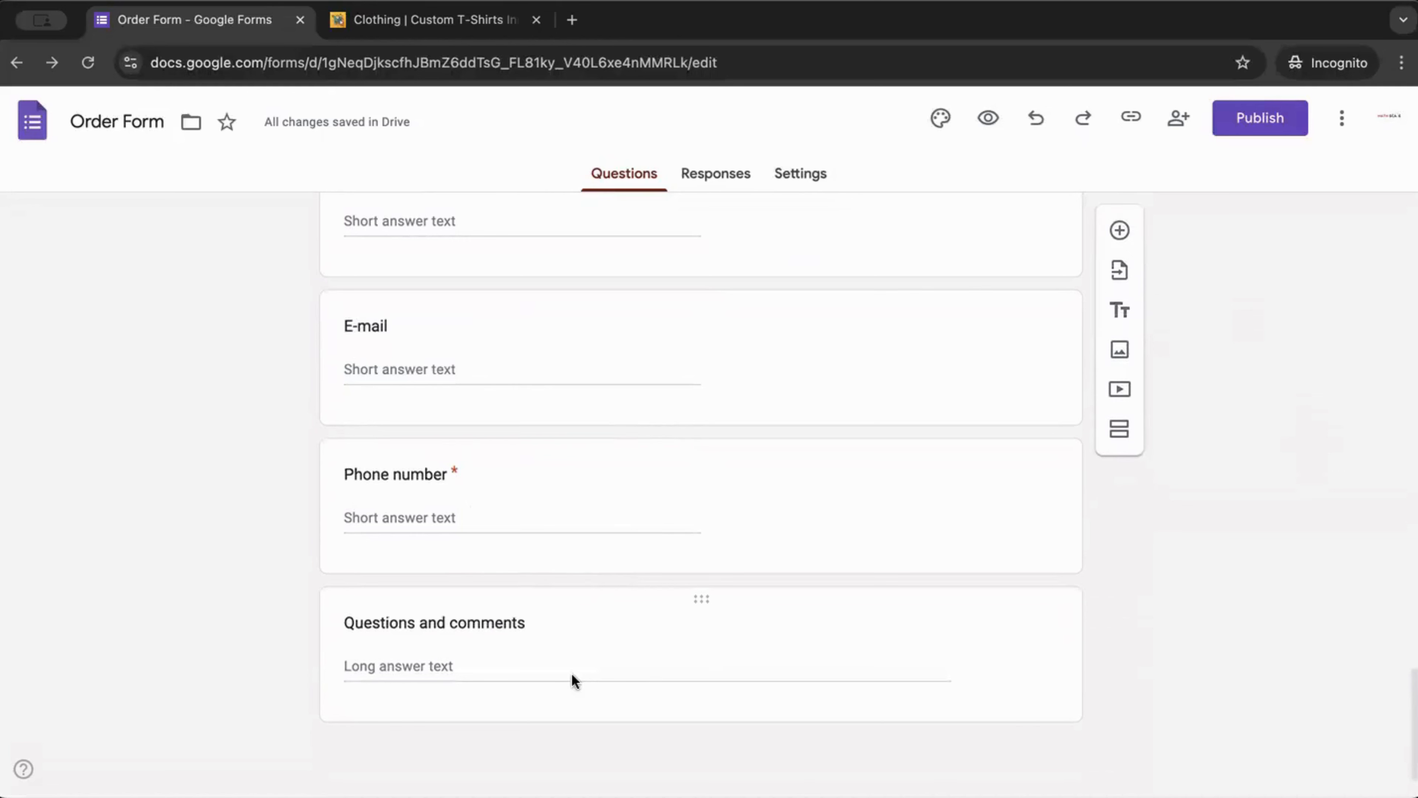
pyautogui.click(788, 653)
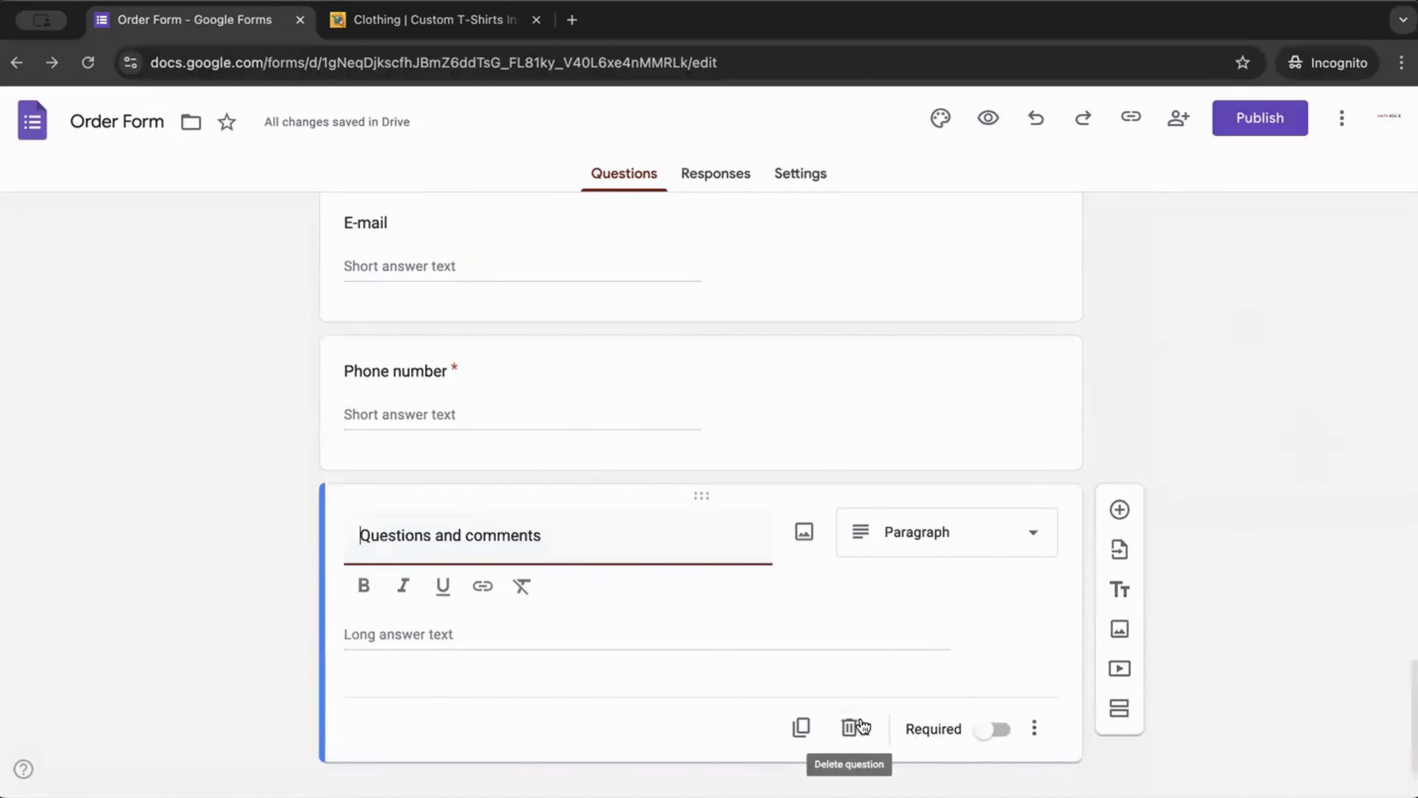
pyautogui.click(849, 728)
pyautogui.click(1119, 509)
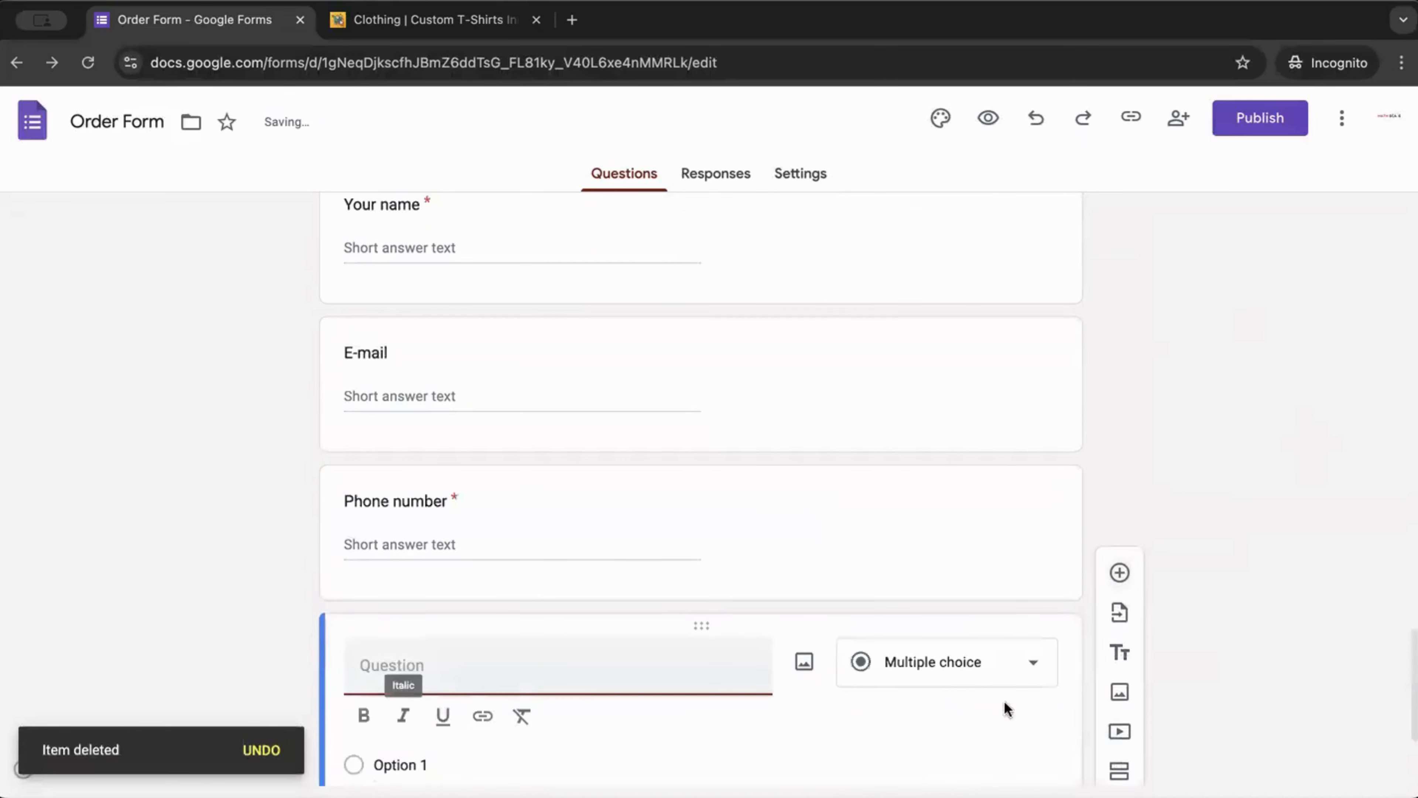
# - Title the new question "Comments" and set its type to Short answer
pyautogui.write('Comments')
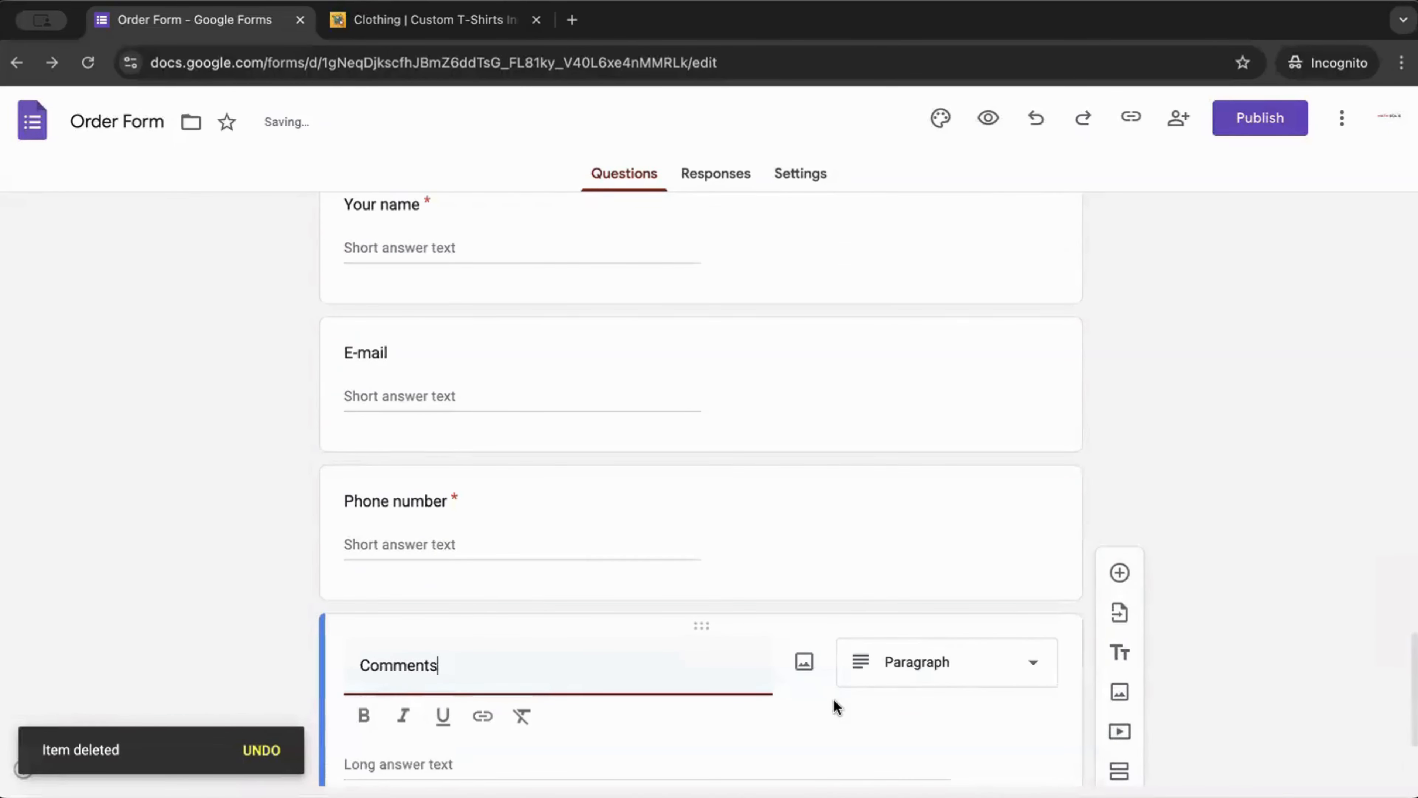
pyautogui.click(986, 665)
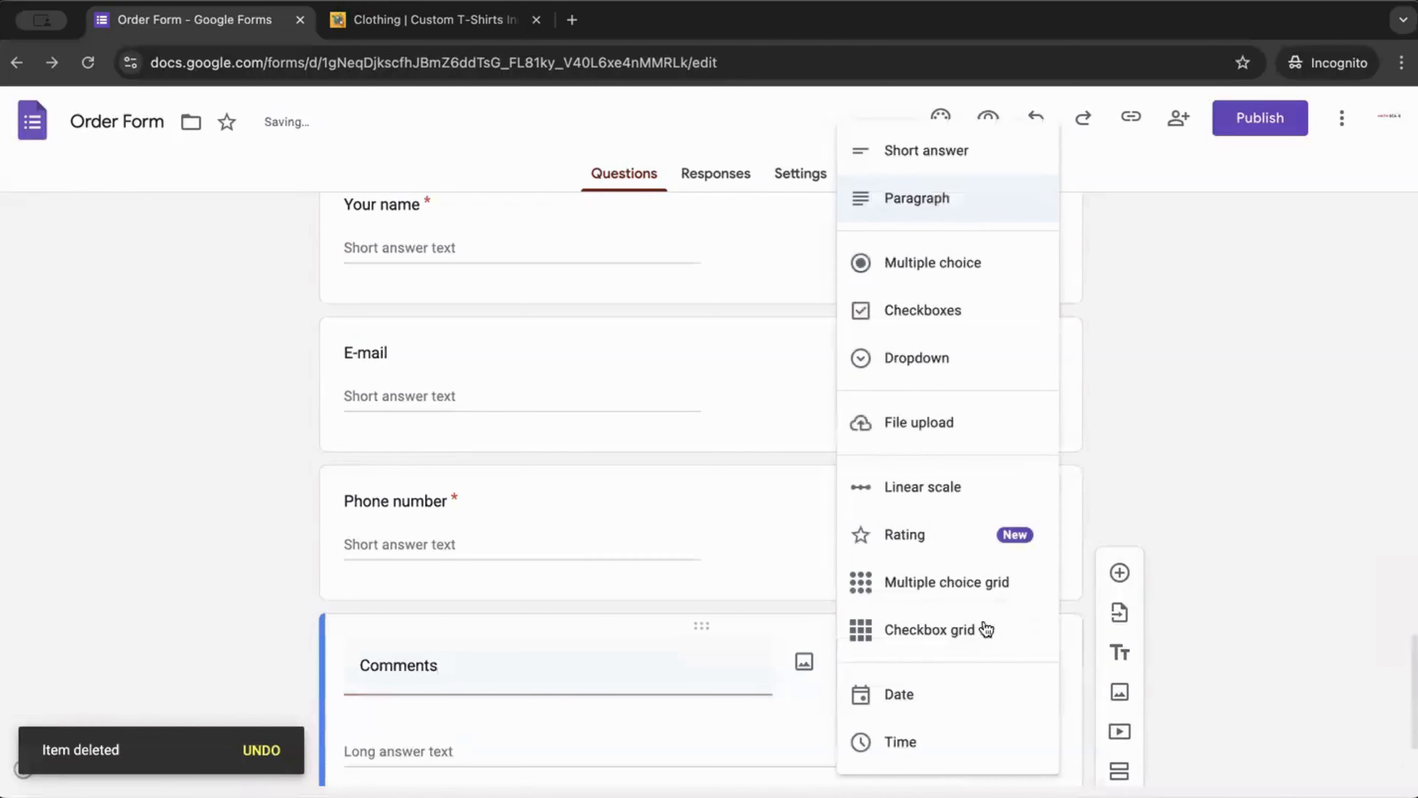
pyautogui.click(964, 155)
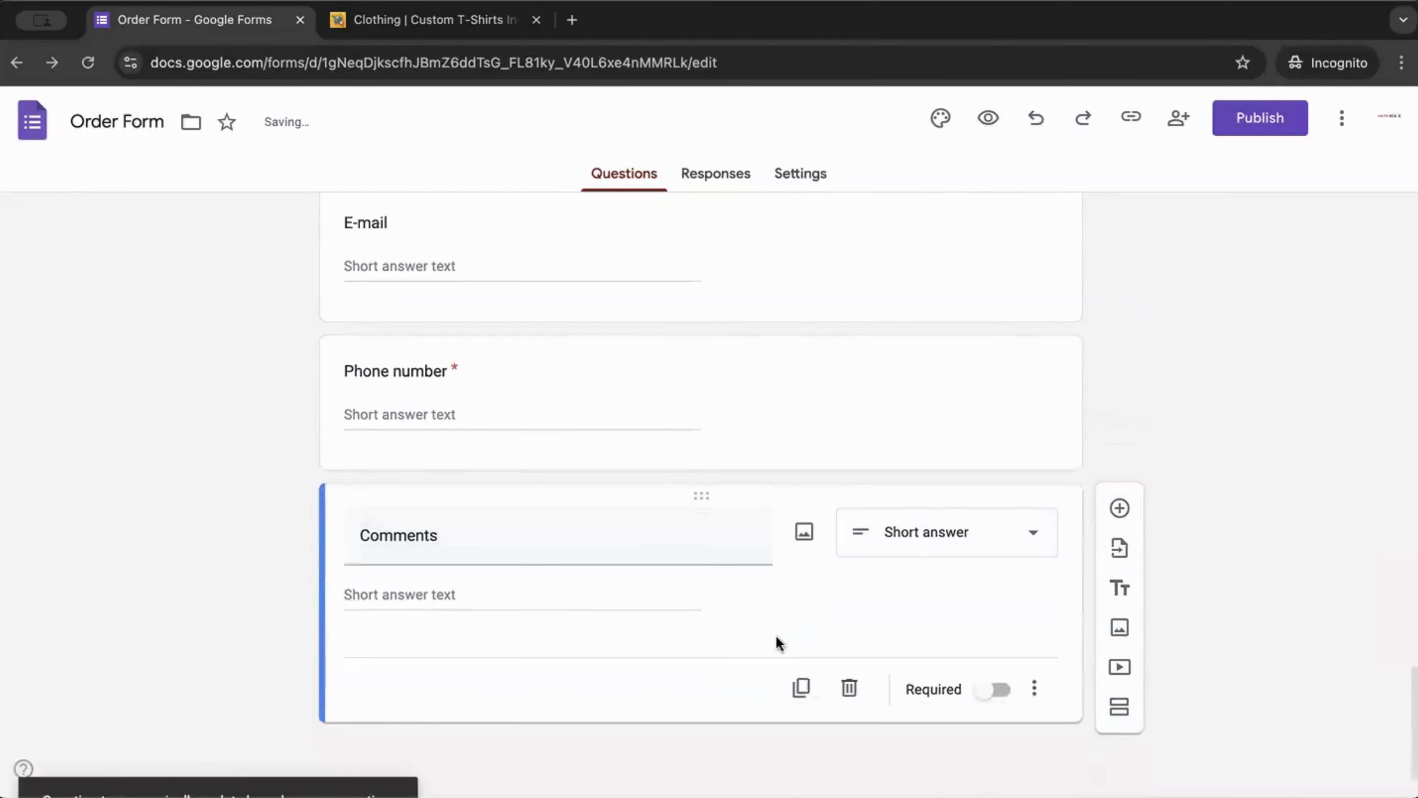
# - Review the form's header, description, item and colour questions
pyautogui.scroll(3, 751, 649)
pyautogui.scroll(15, 1149, 589)
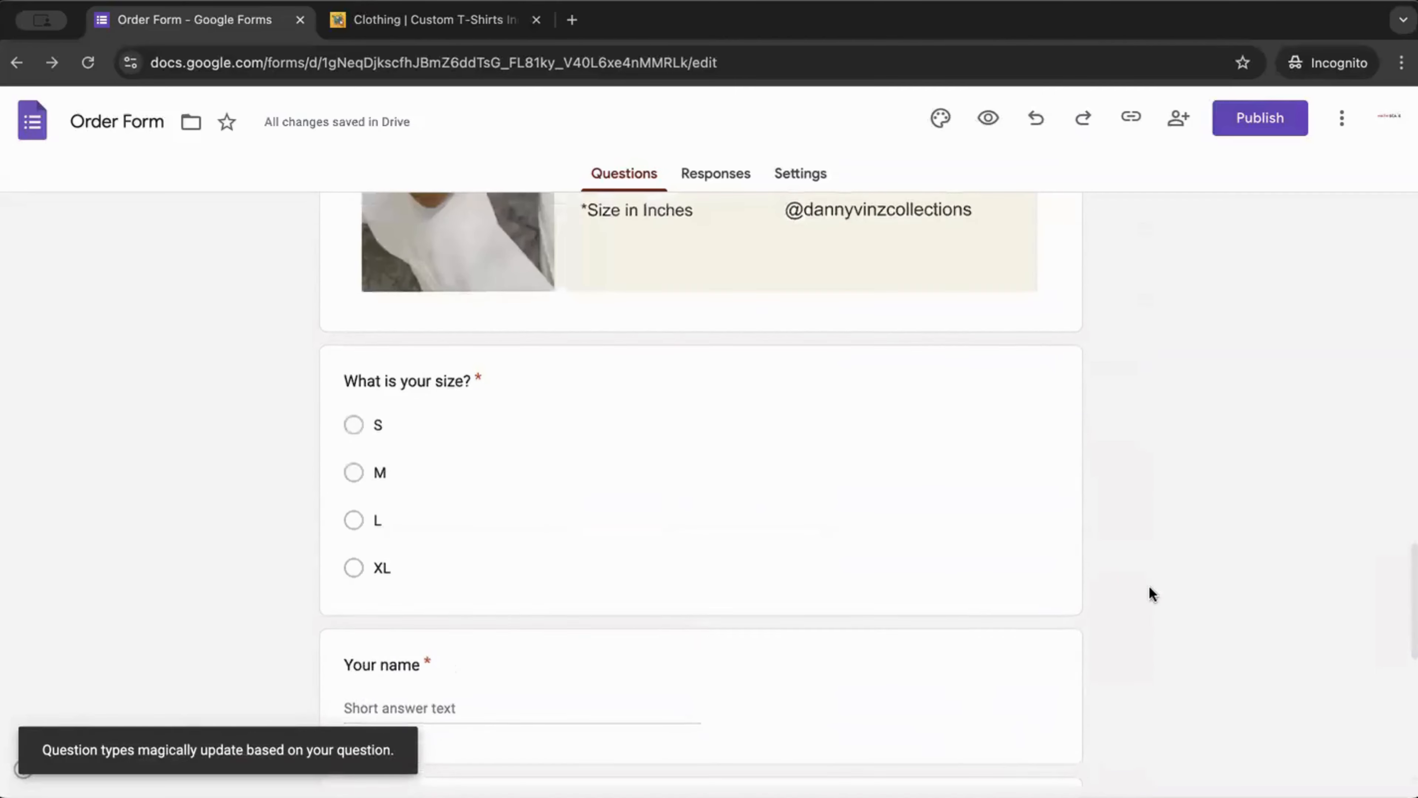
pyautogui.scroll(7, 1167, 659)
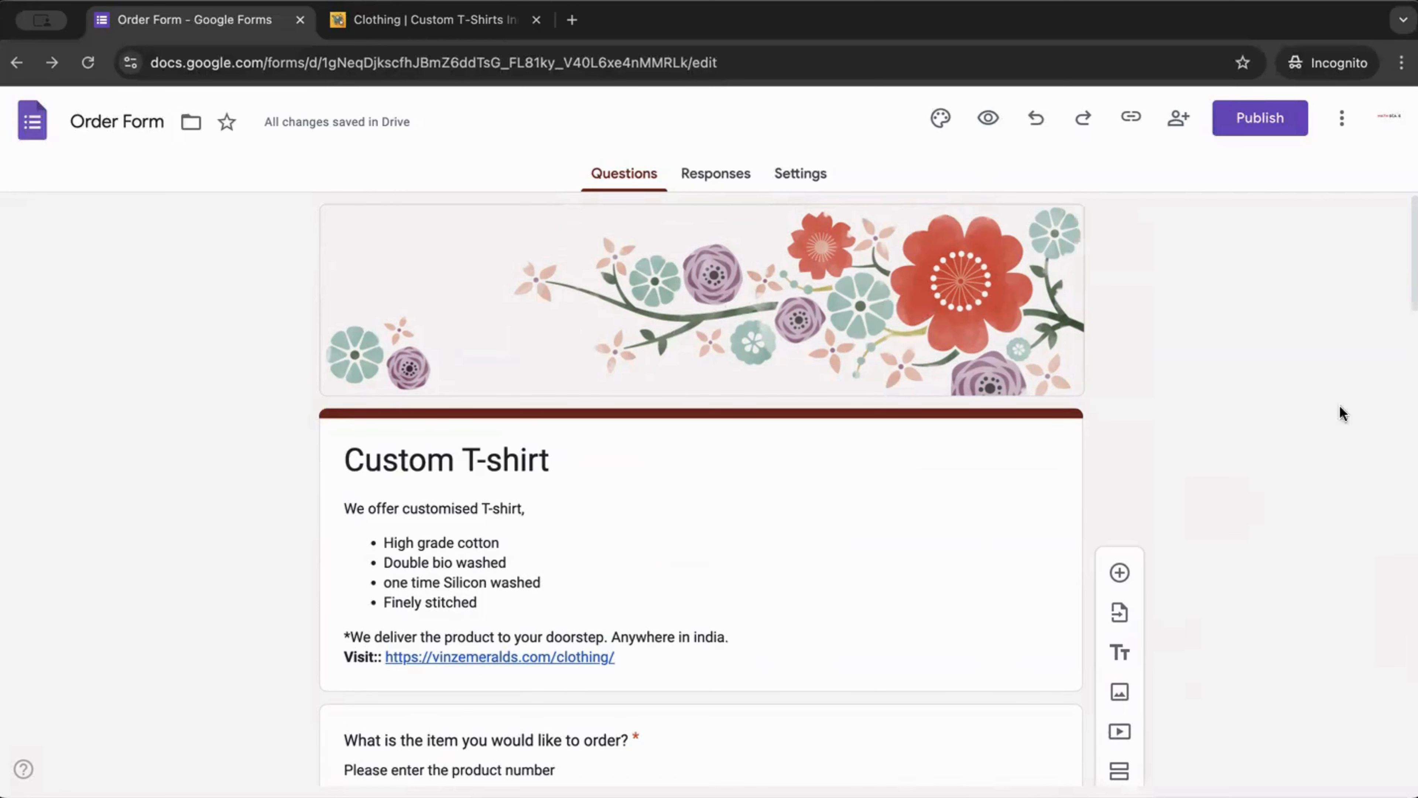
pyautogui.scroll(-5, 1339, 412)
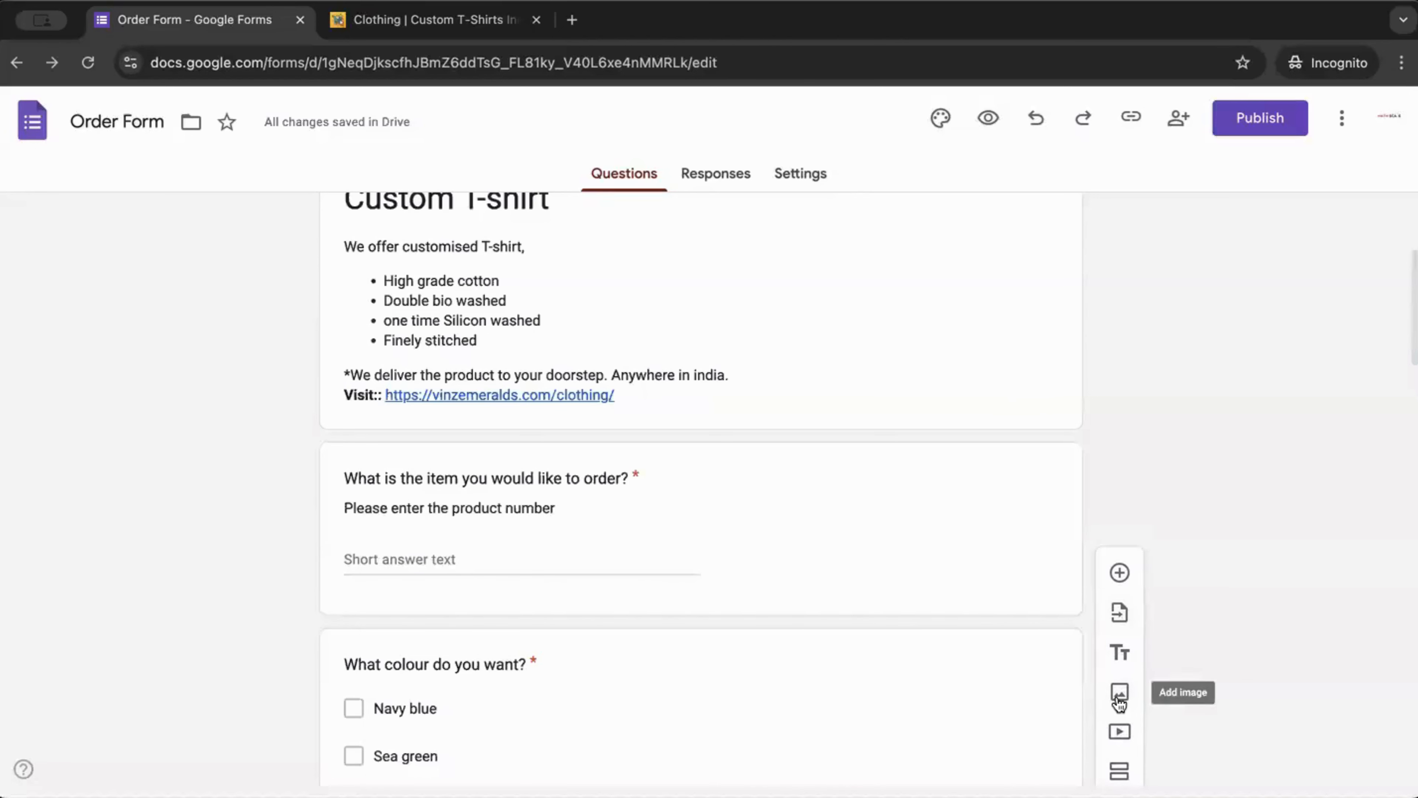
pyautogui.scroll(-7, 1120, 737)
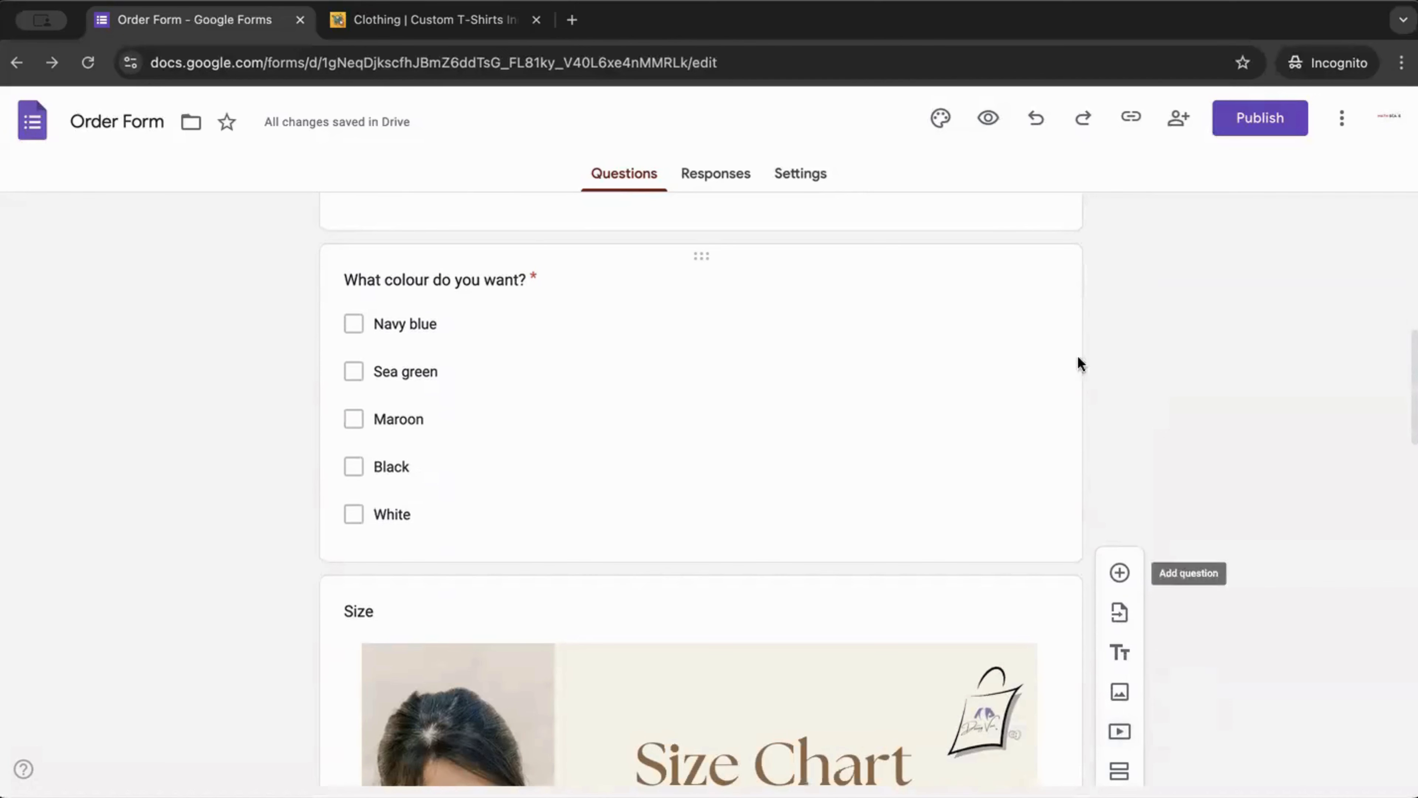
pyautogui.scroll(10, 1133, 363)
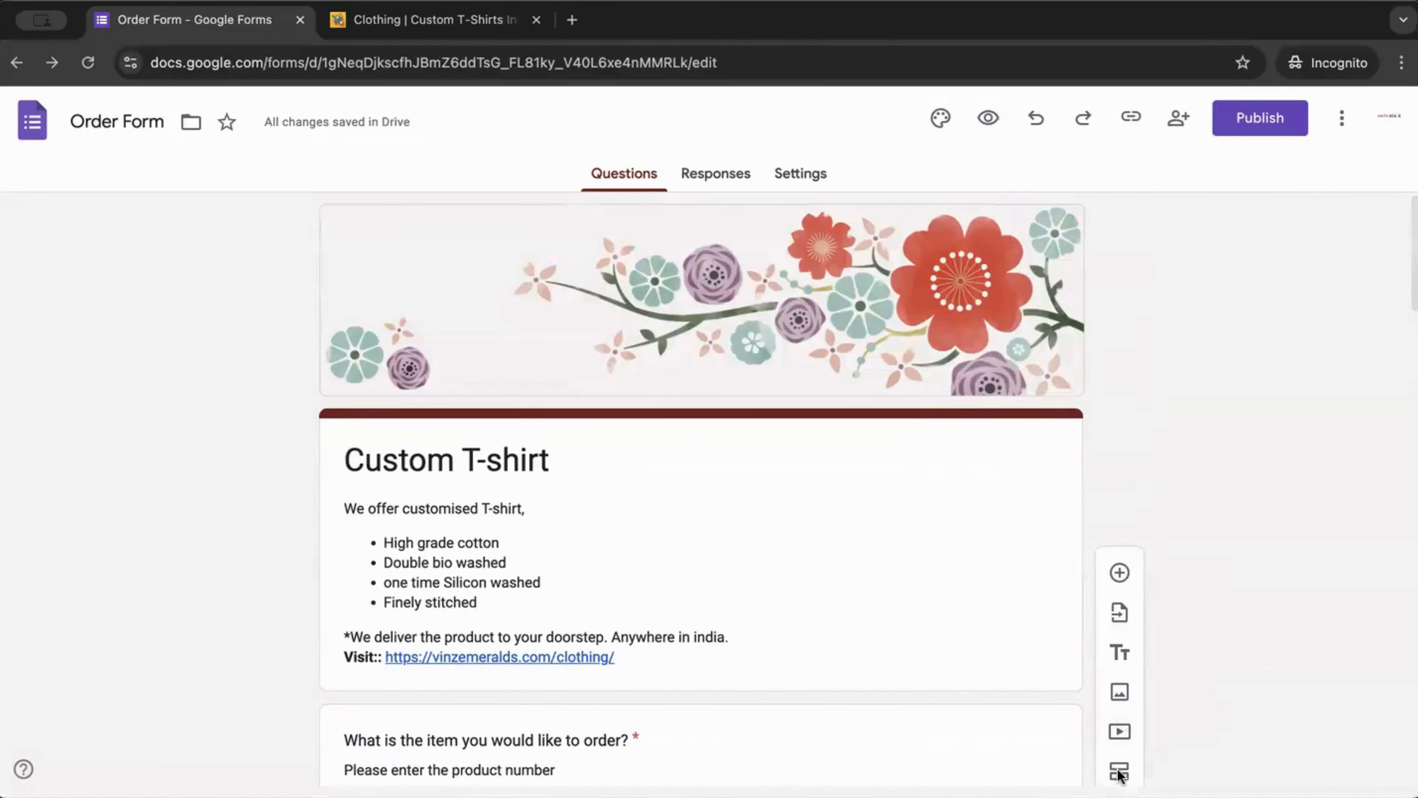
# - Add a new section after the "Comments" question and delete it again
pyautogui.scroll(-20, 809, 540)
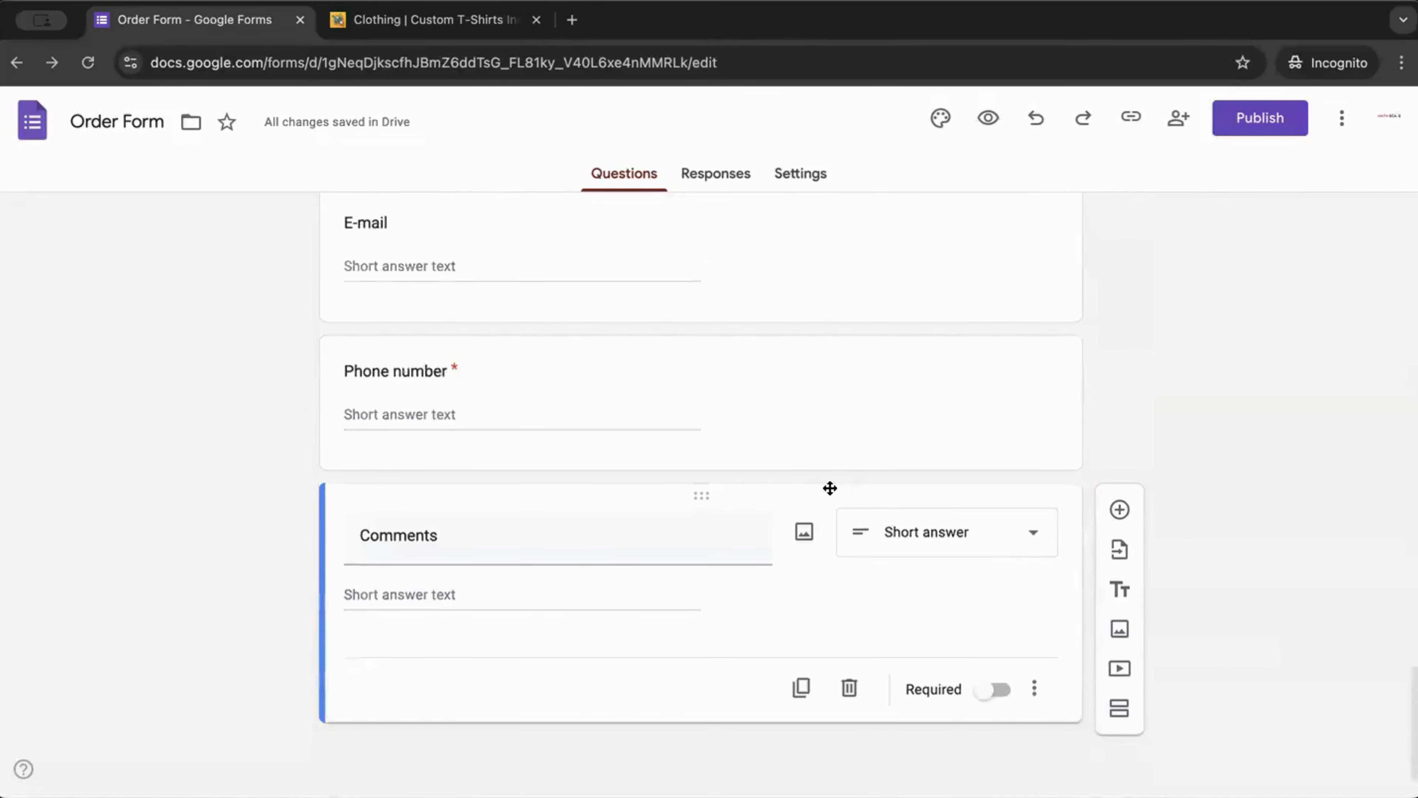
pyautogui.click(1121, 710)
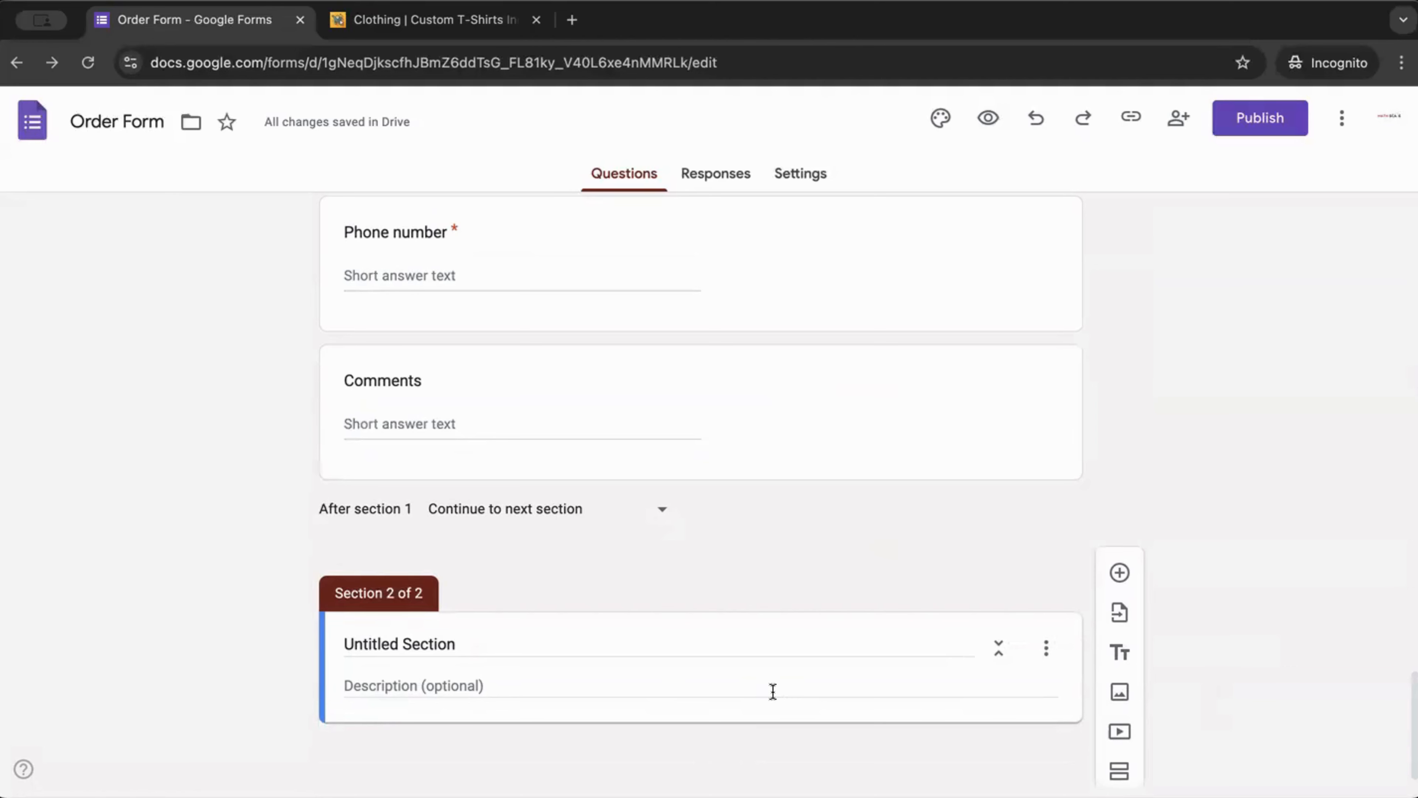
pyautogui.click(1046, 649)
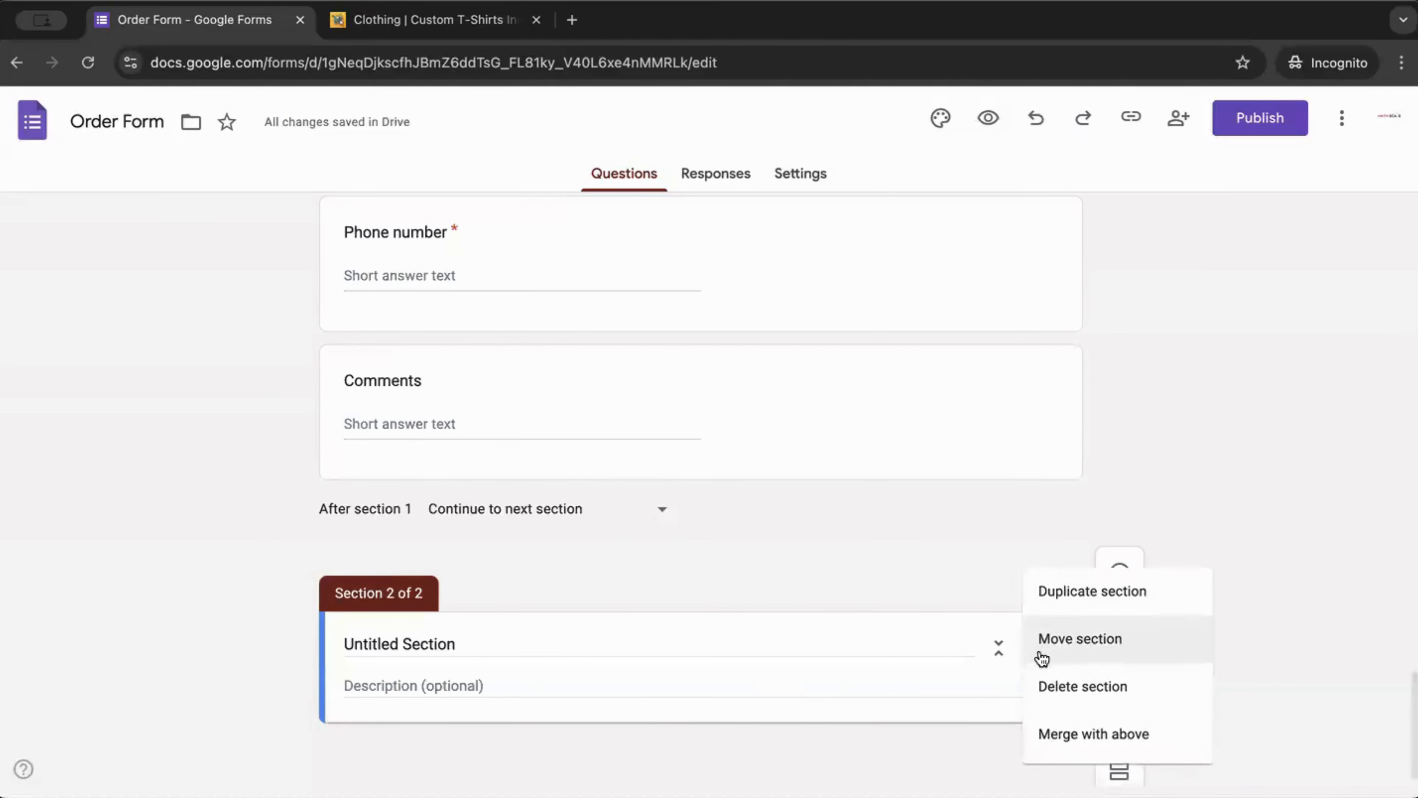
pyautogui.click(1078, 704)
# - Open the form's theme settings and examine the text style, header, colour and background options
pyautogui.scroll(5, 1257, 634)
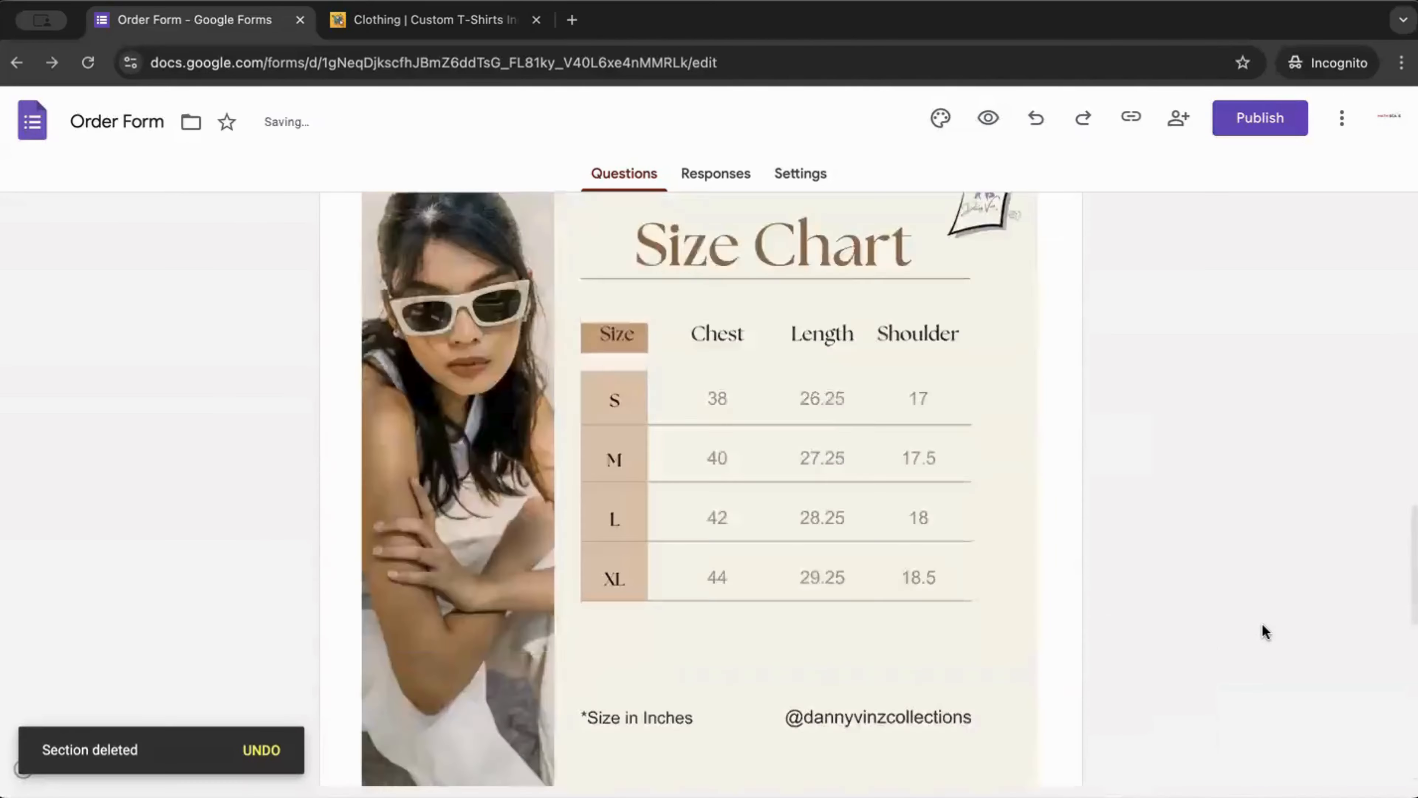
pyautogui.scroll(10, 1263, 630)
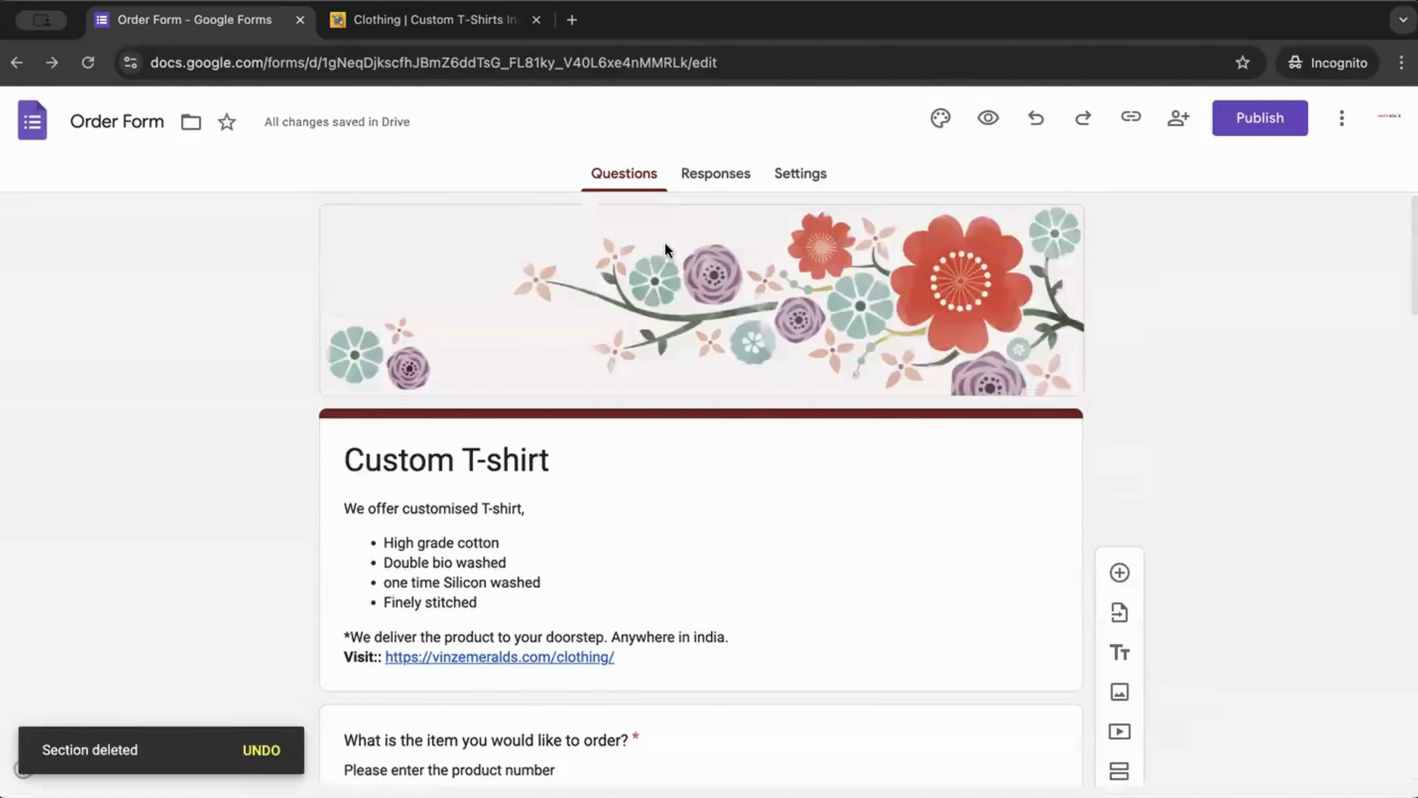
pyautogui.click(941, 117)
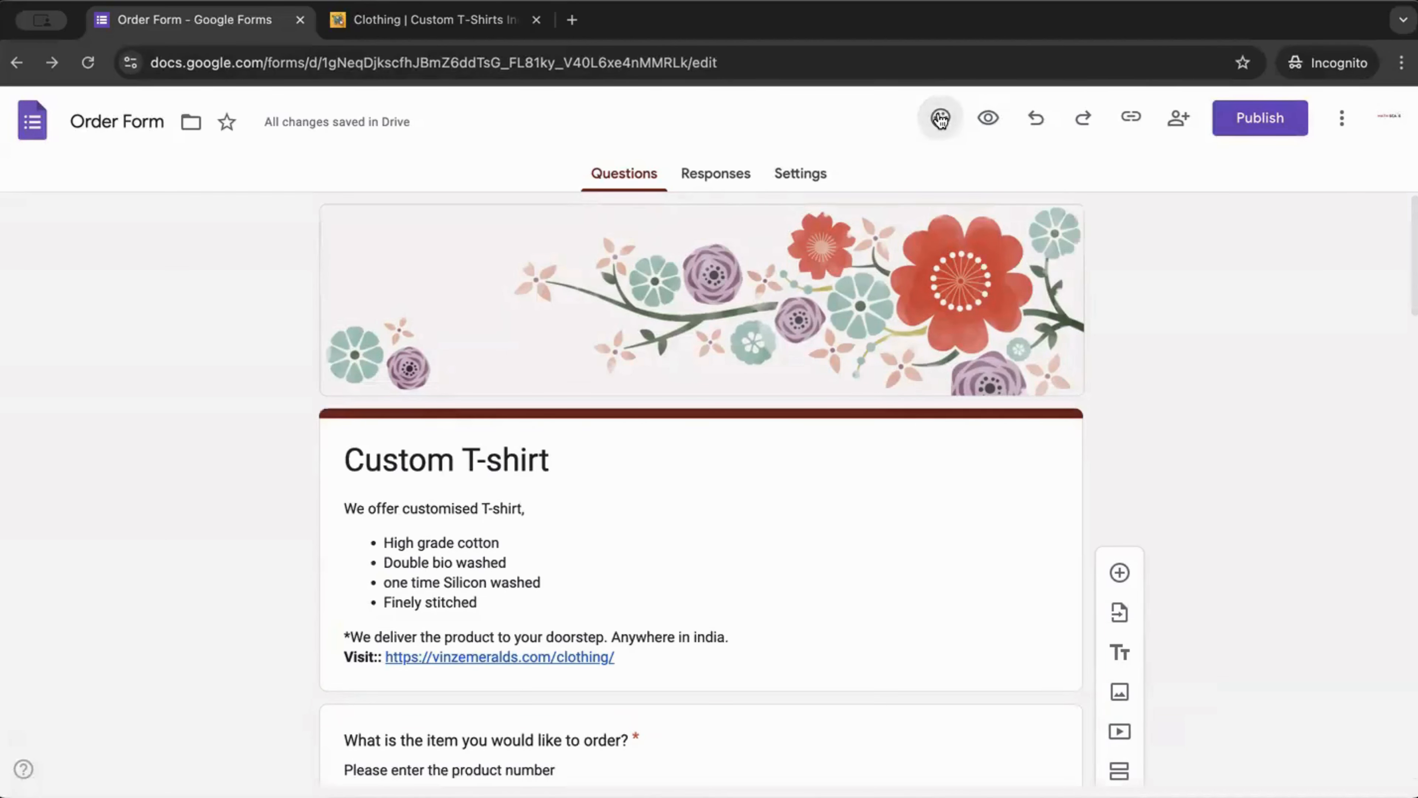
pyautogui.scroll(-3, 1265, 330)
pyautogui.scroll(3, 1264, 329)
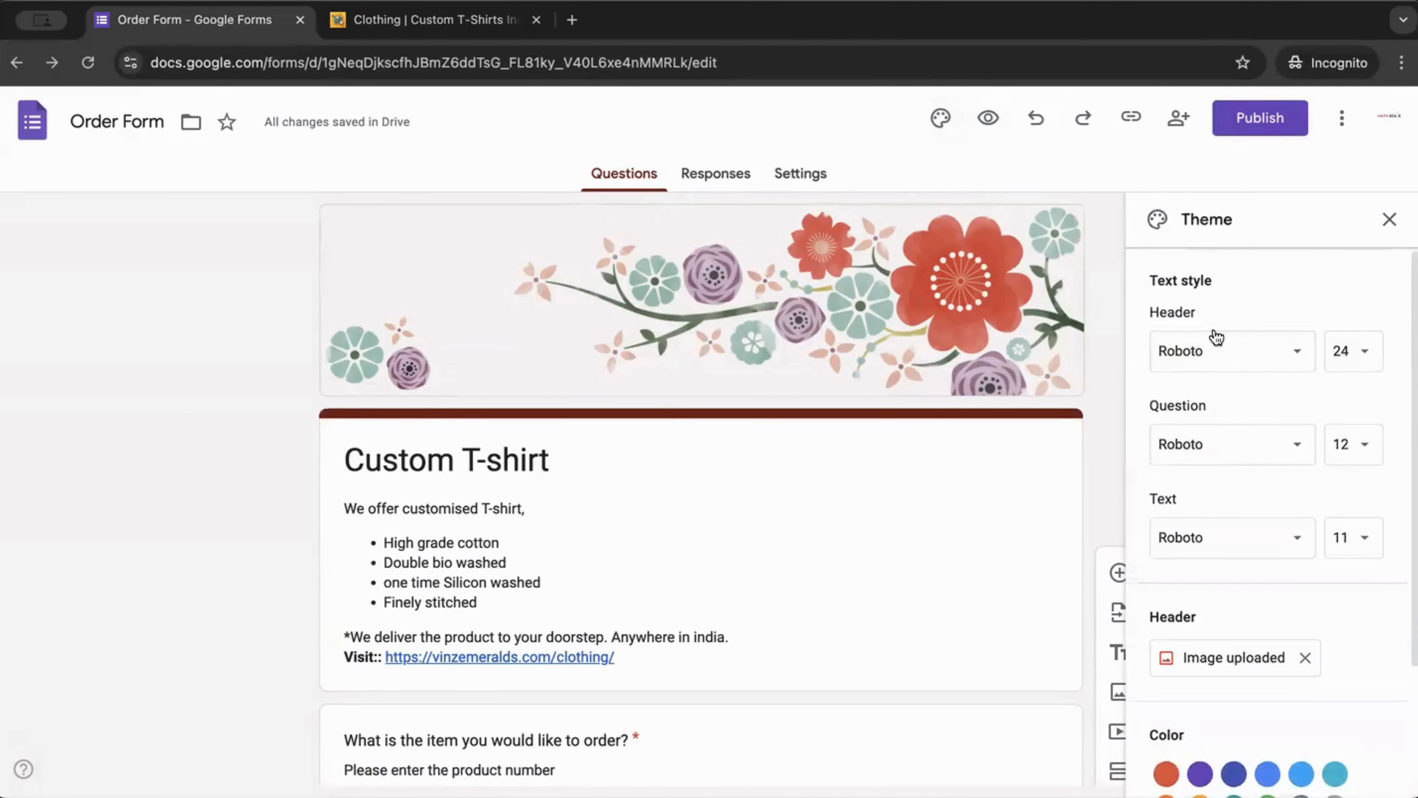
pyautogui.scroll(-1, 1242, 409)
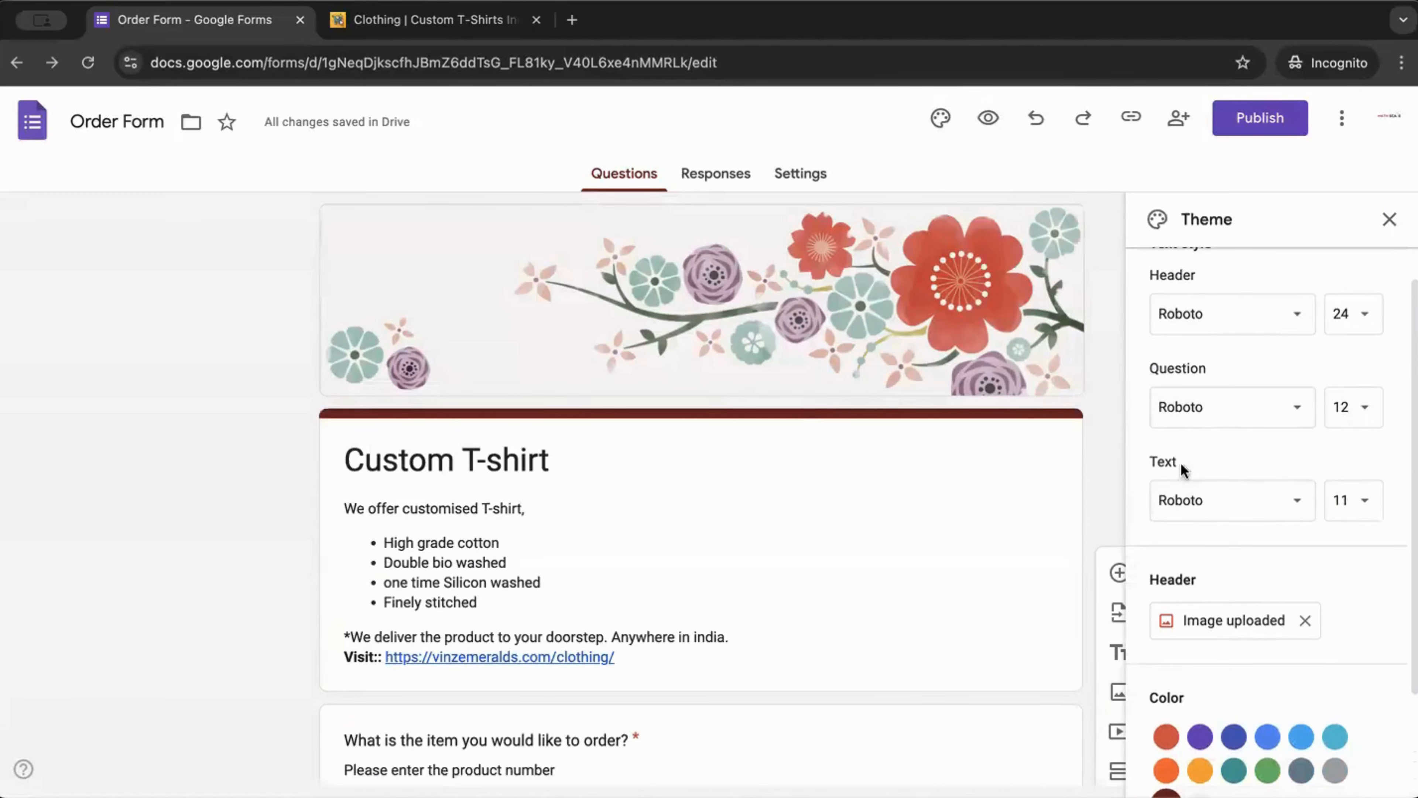
pyautogui.scroll(-3, 805, 411)
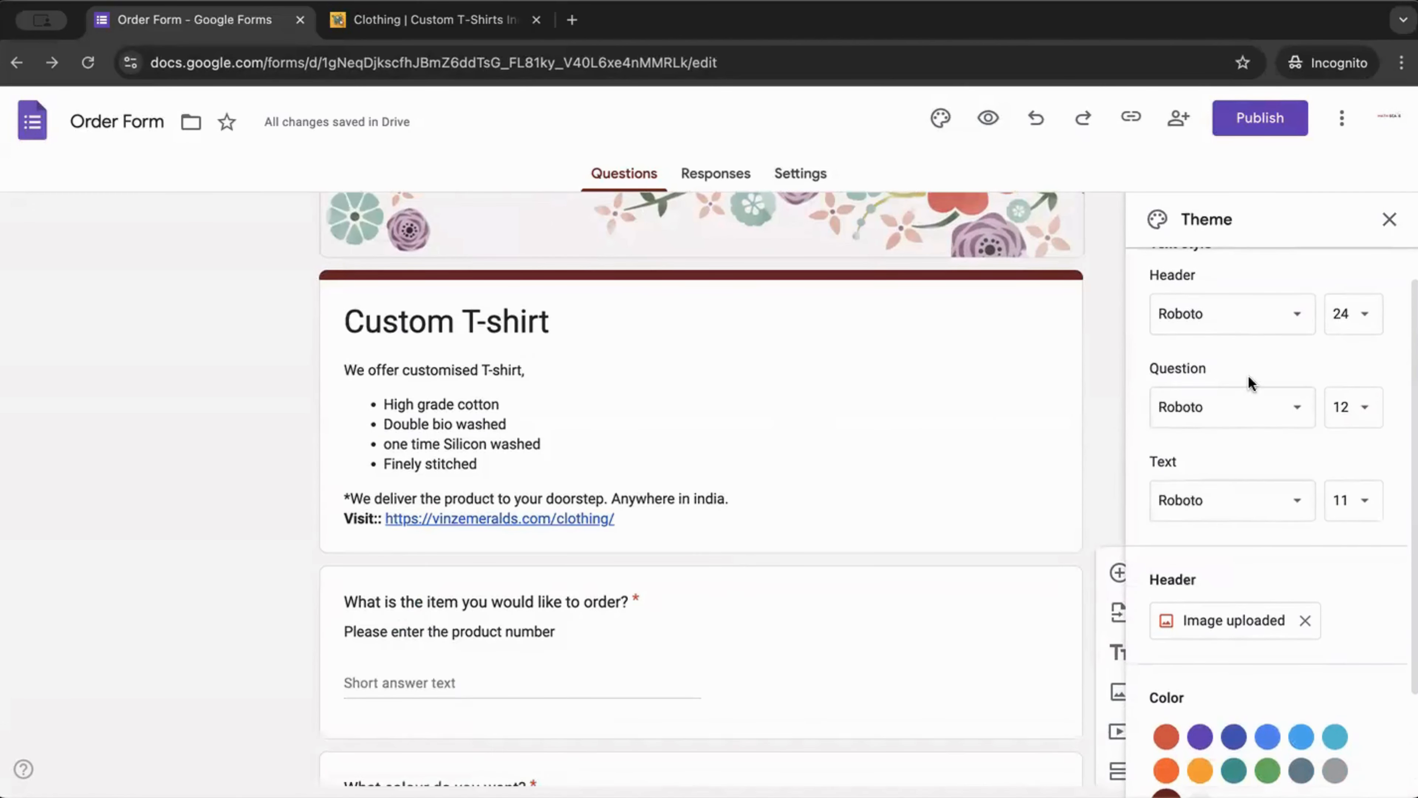
pyautogui.scroll(-2, 1273, 592)
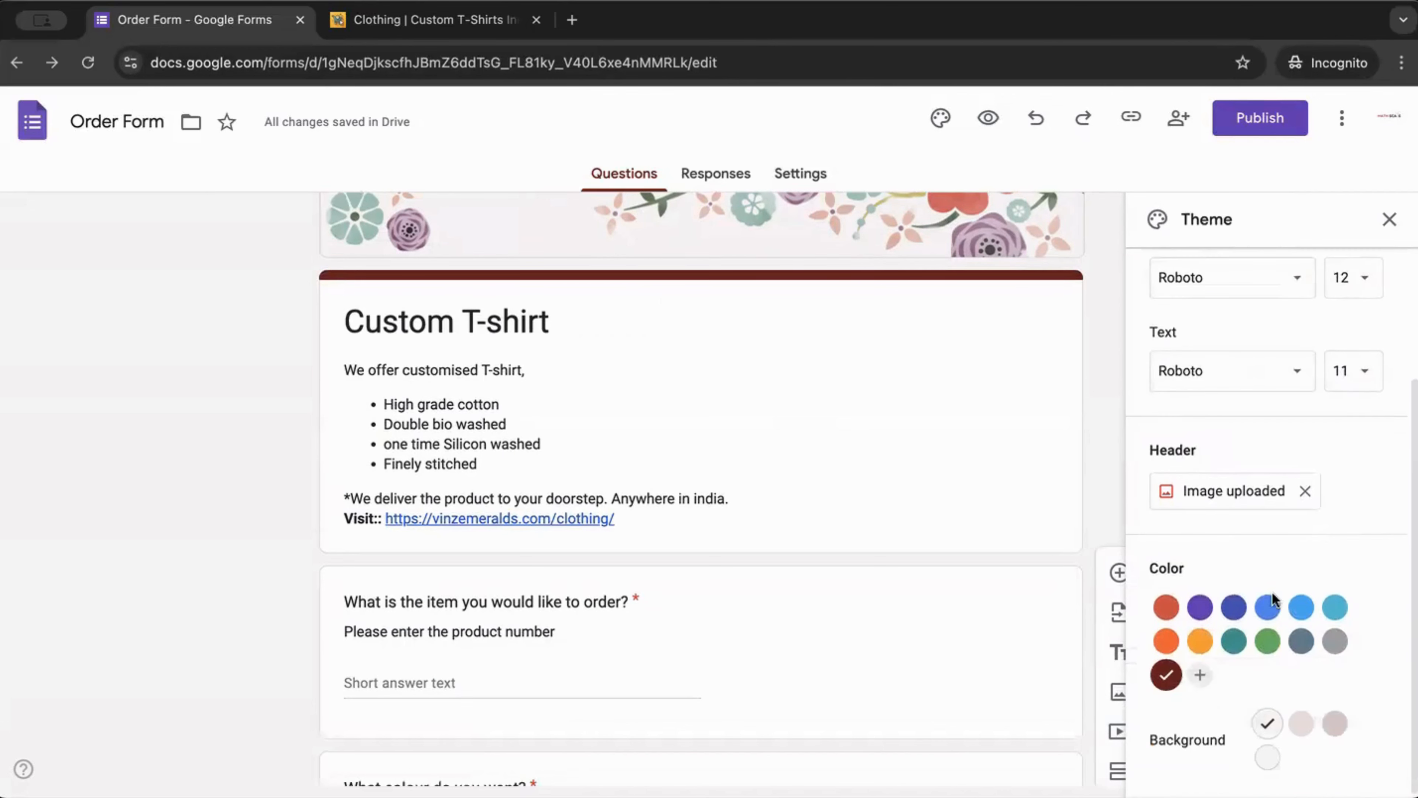
pyautogui.scroll(3, 1276, 501)
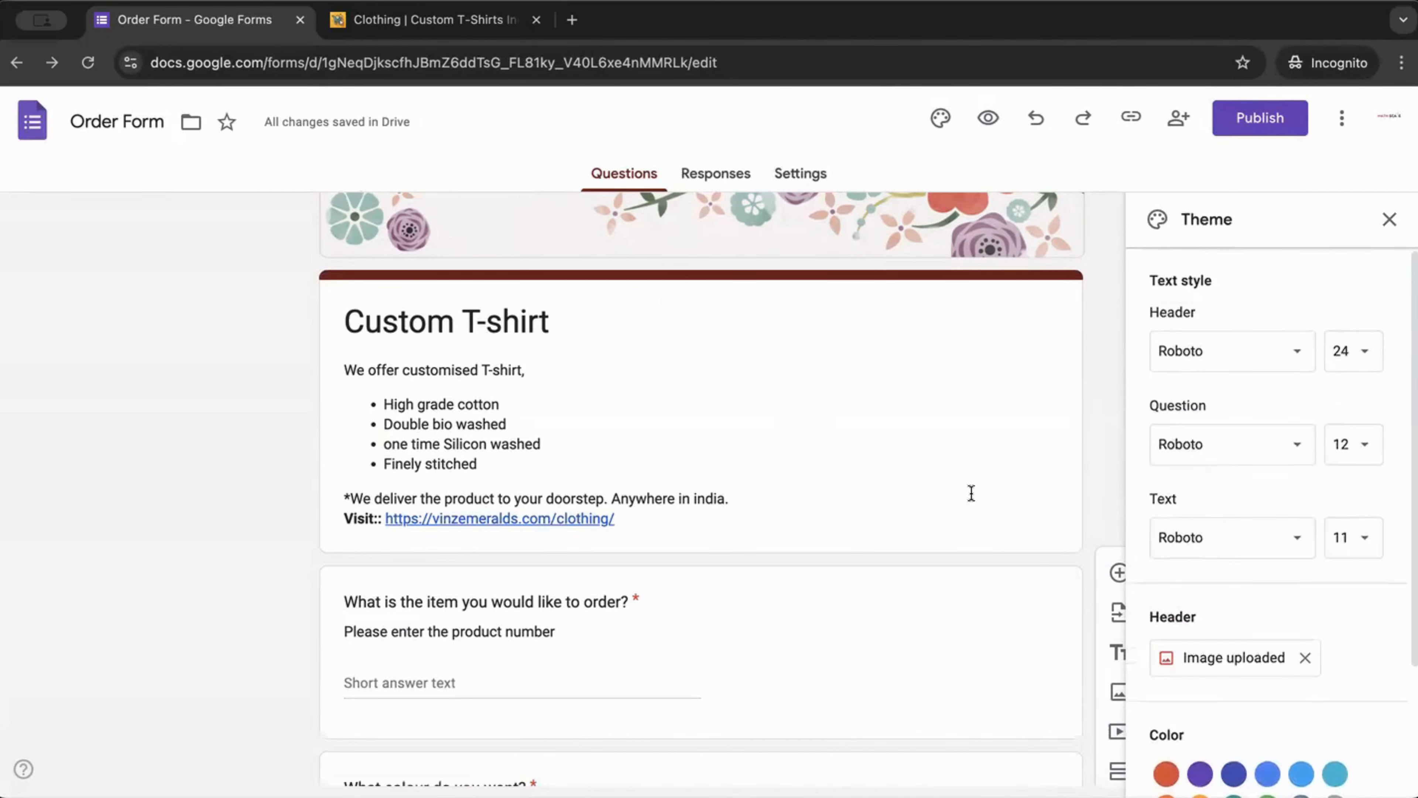
# - Remove the floral header image and upload the "Danny Vinz Collections" banner as the new header
pyautogui.scroll(1, 814, 245)
pyautogui.scroll(-3, 1357, 535)
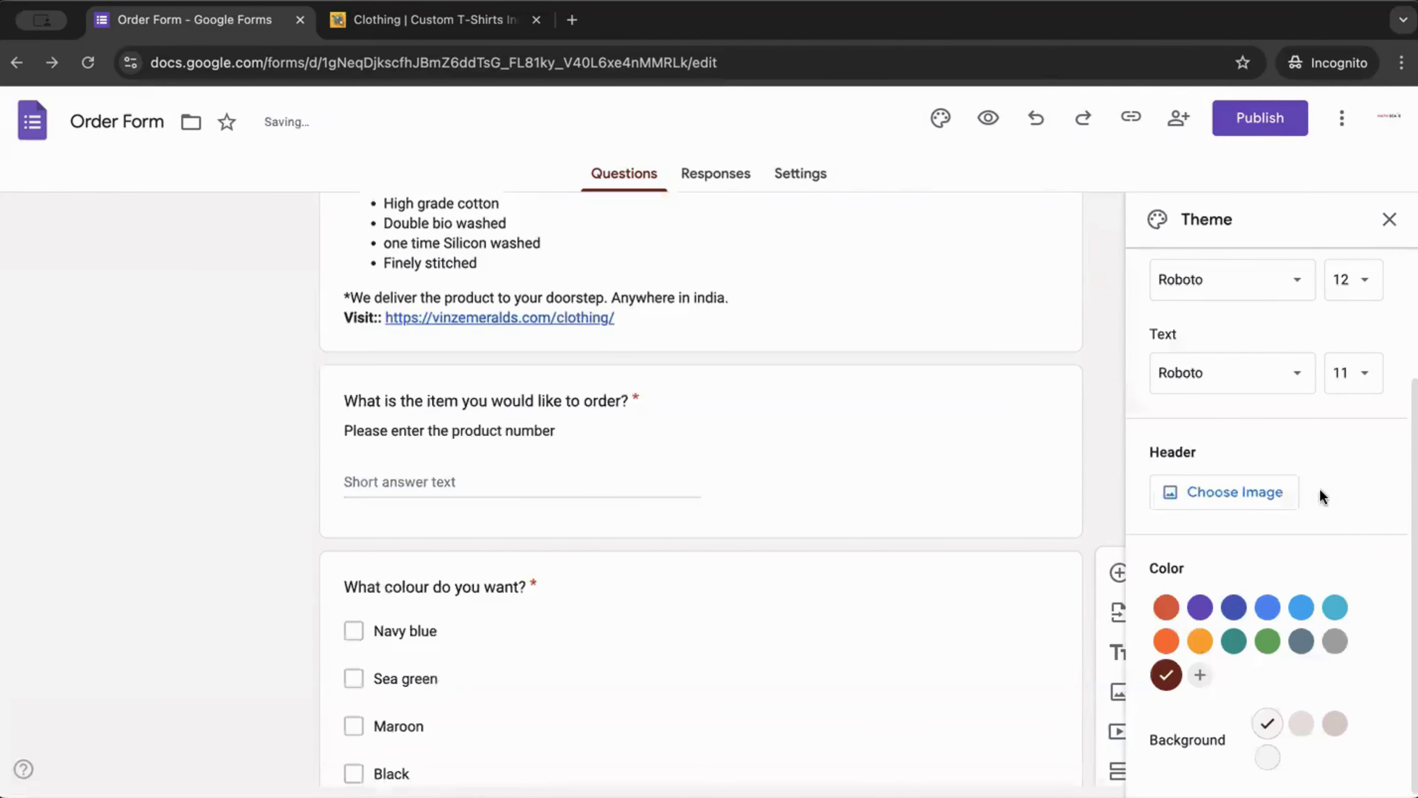
pyautogui.click(1227, 495)
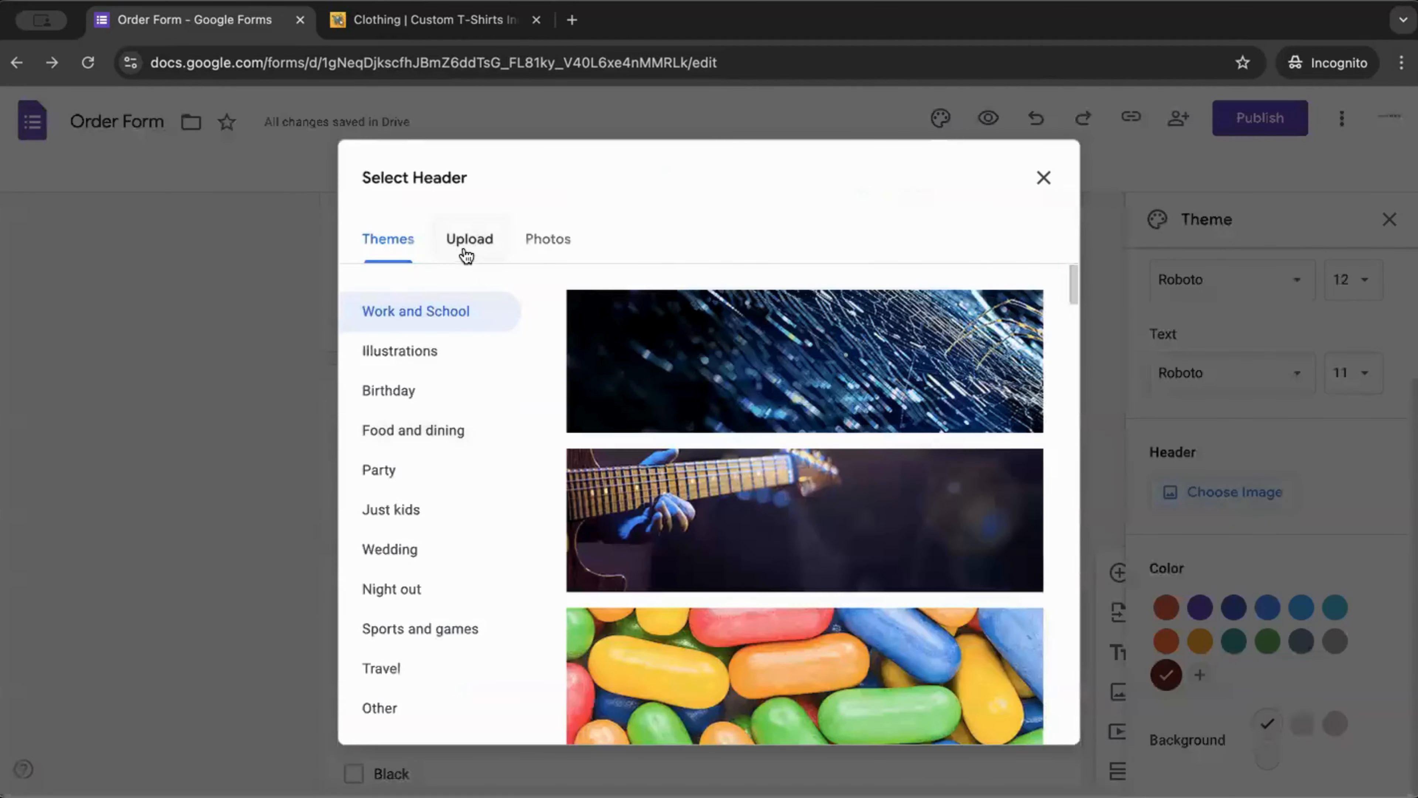
pyautogui.click(465, 240)
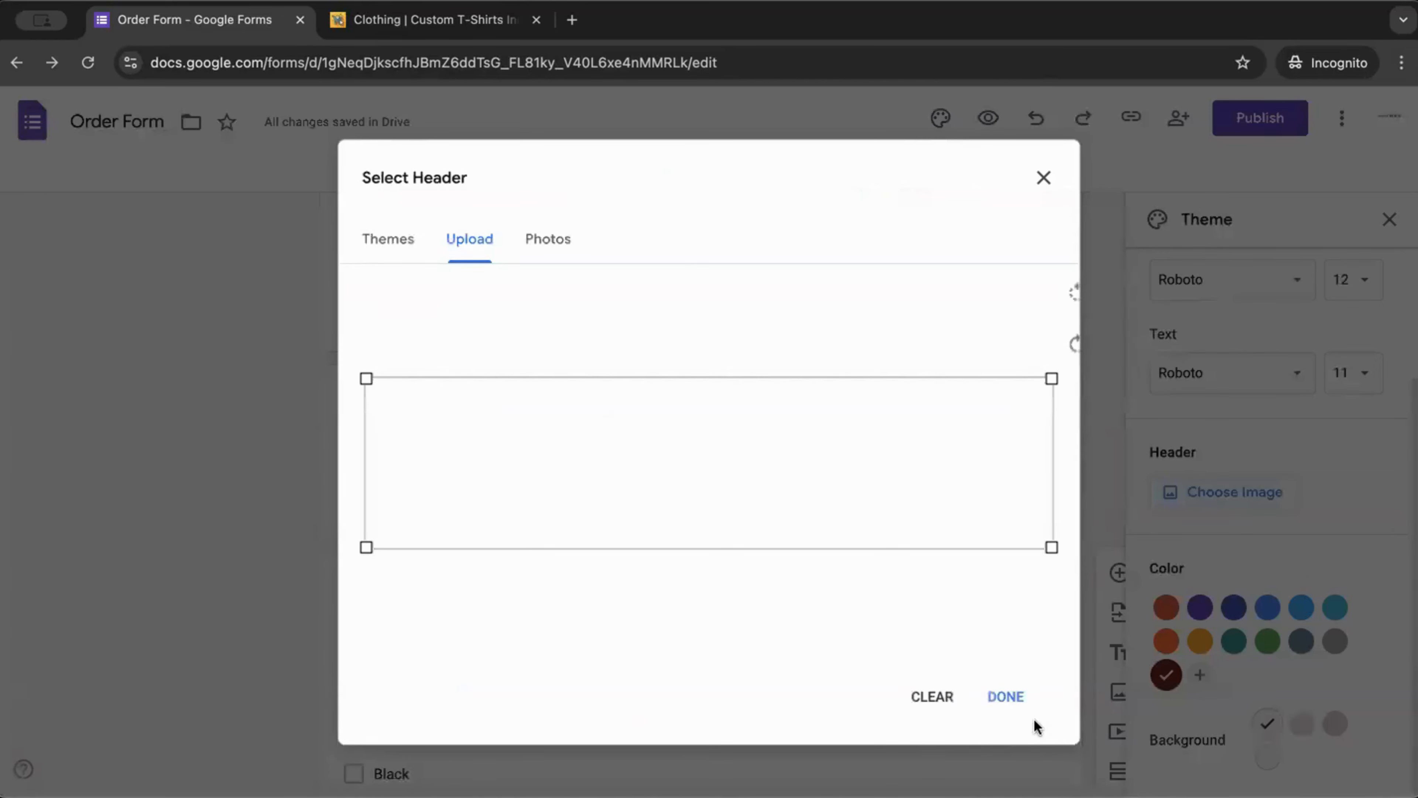
pyautogui.click(1008, 699)
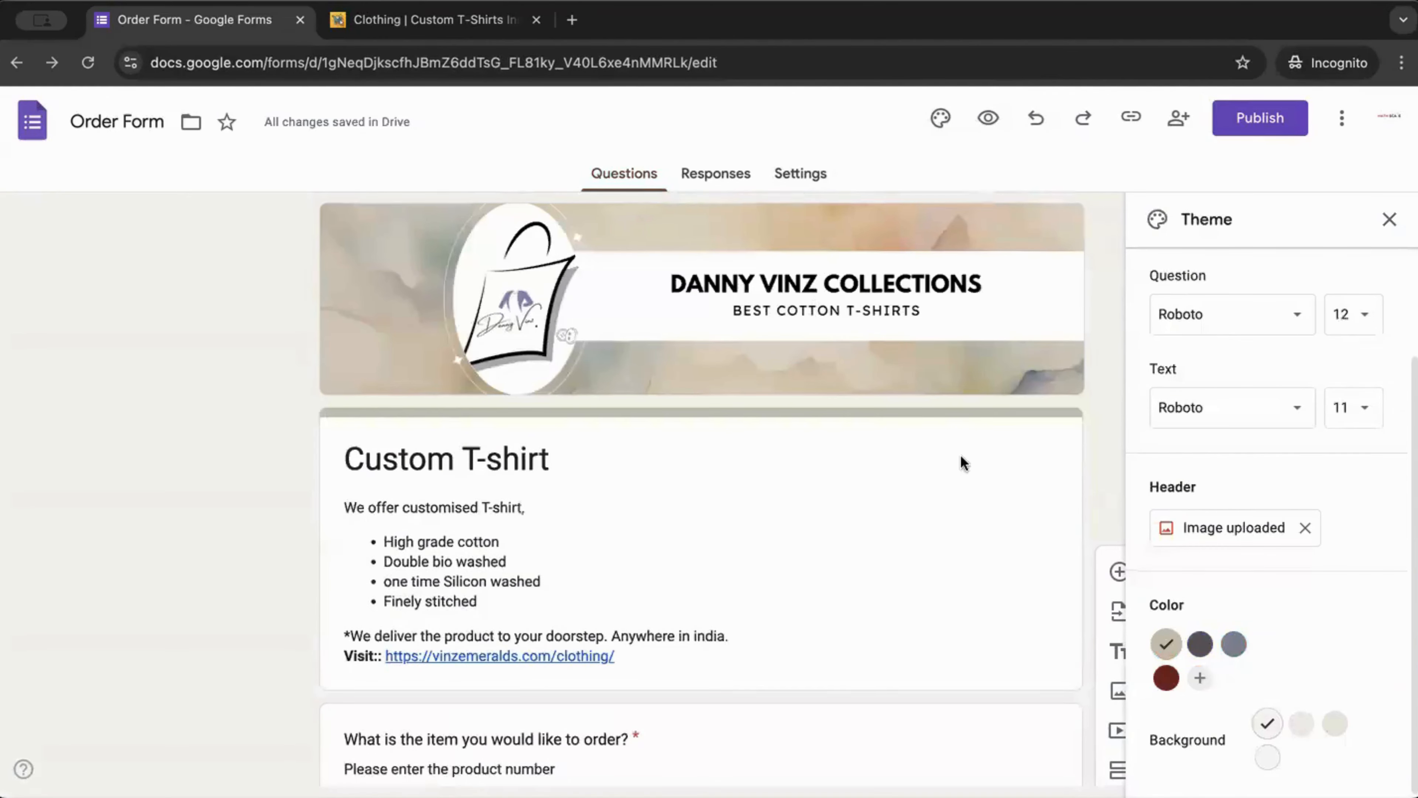
# - Set the theme colour to the dark grey suggested from the new header image
pyautogui.scroll(-10, 963, 463)
pyautogui.scroll(2, 1222, 602)
pyautogui.scroll(10, 821, 464)
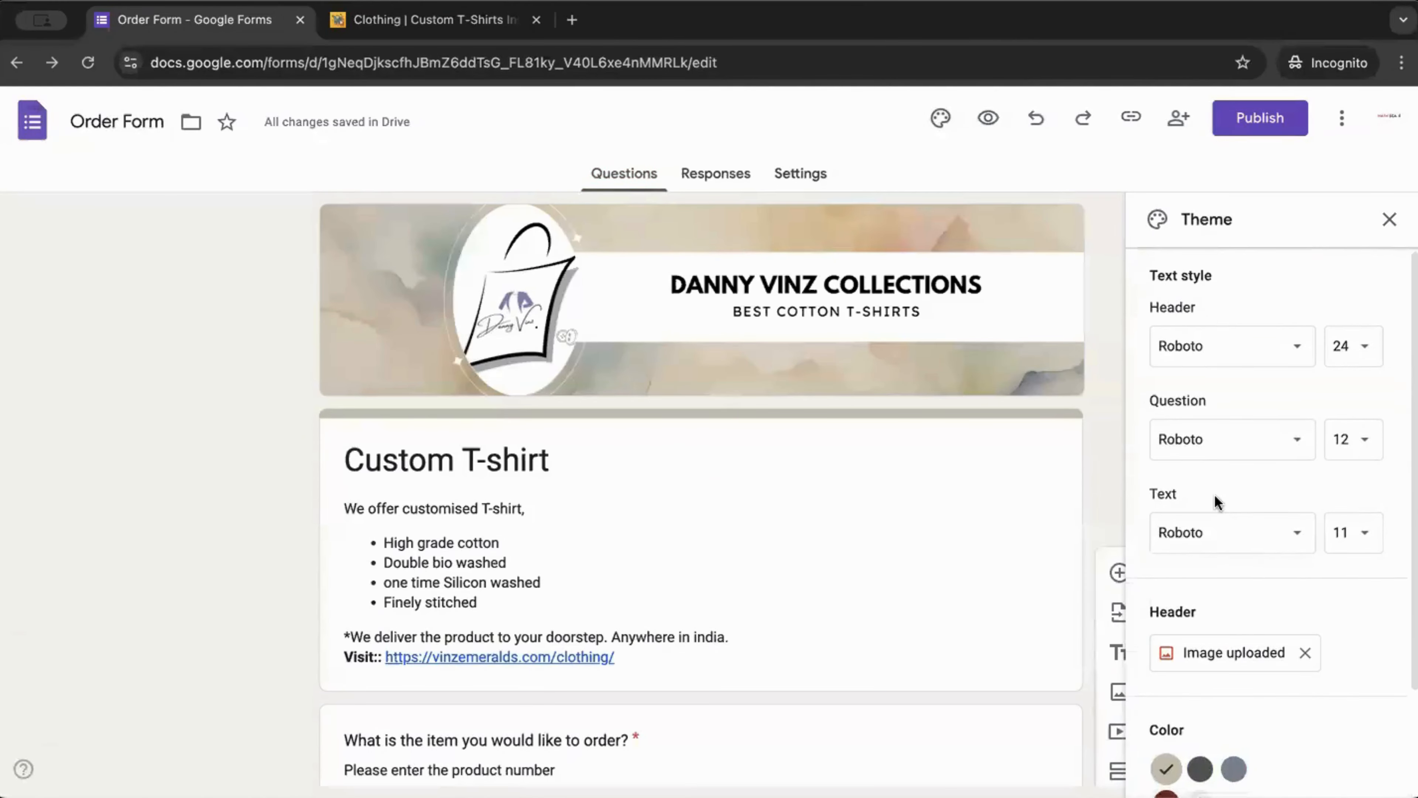
pyautogui.scroll(-2, 1223, 503)
pyautogui.click(1206, 648)
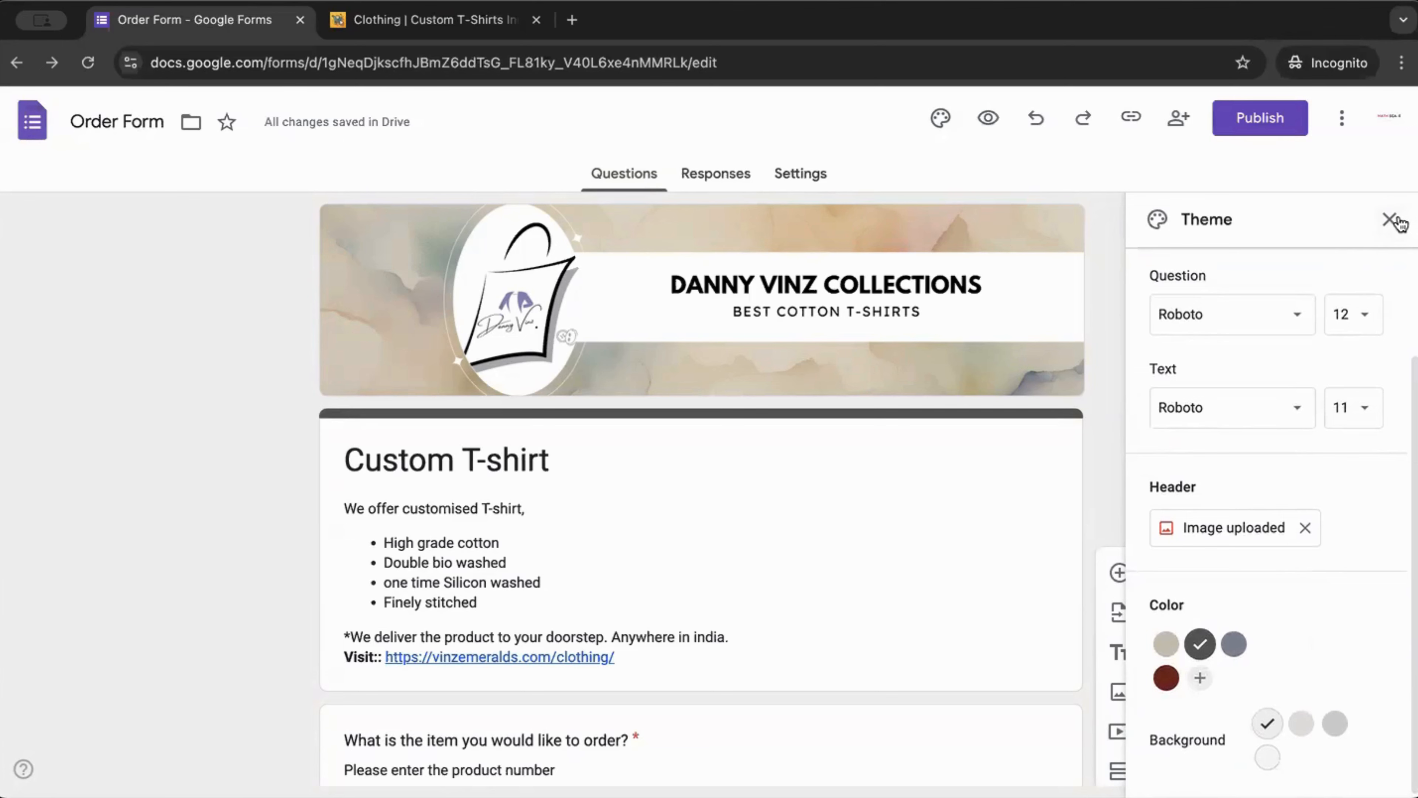
# - Preview the whole form as a respondent sees it, down to the submit area, and return to the editor
pyautogui.click(990, 118)
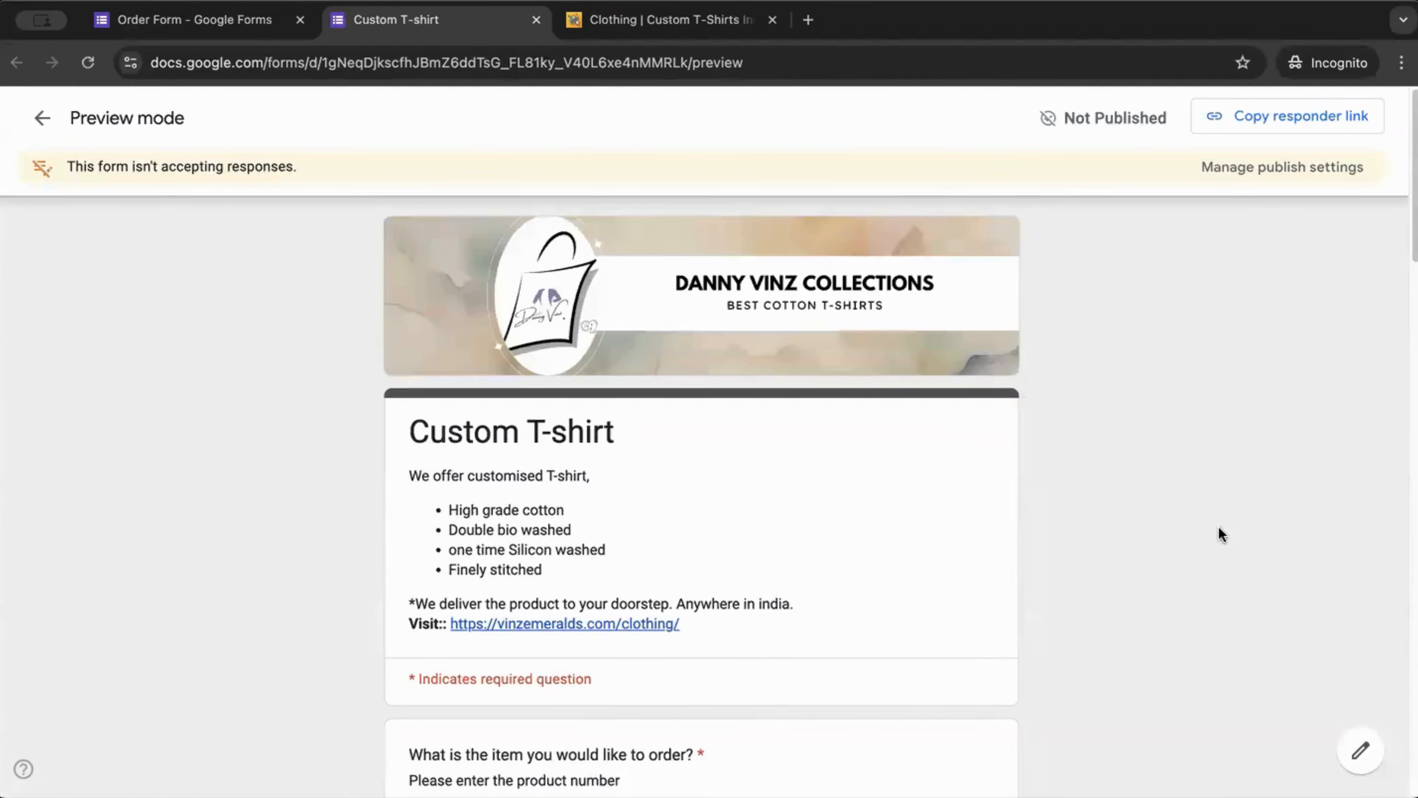
pyautogui.scroll(-20, 1219, 527)
pyautogui.scroll(-10, 1219, 526)
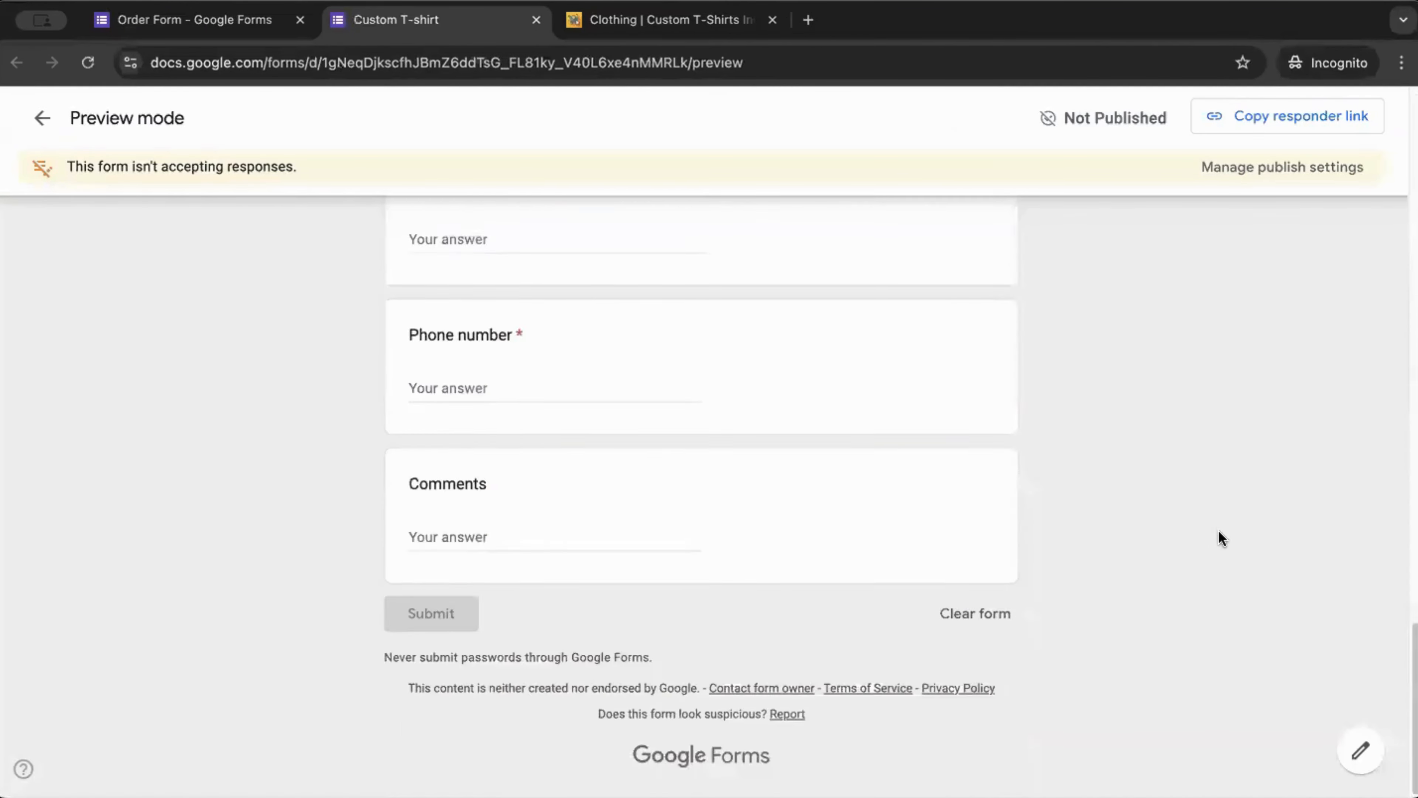
pyautogui.scroll(20, 1219, 527)
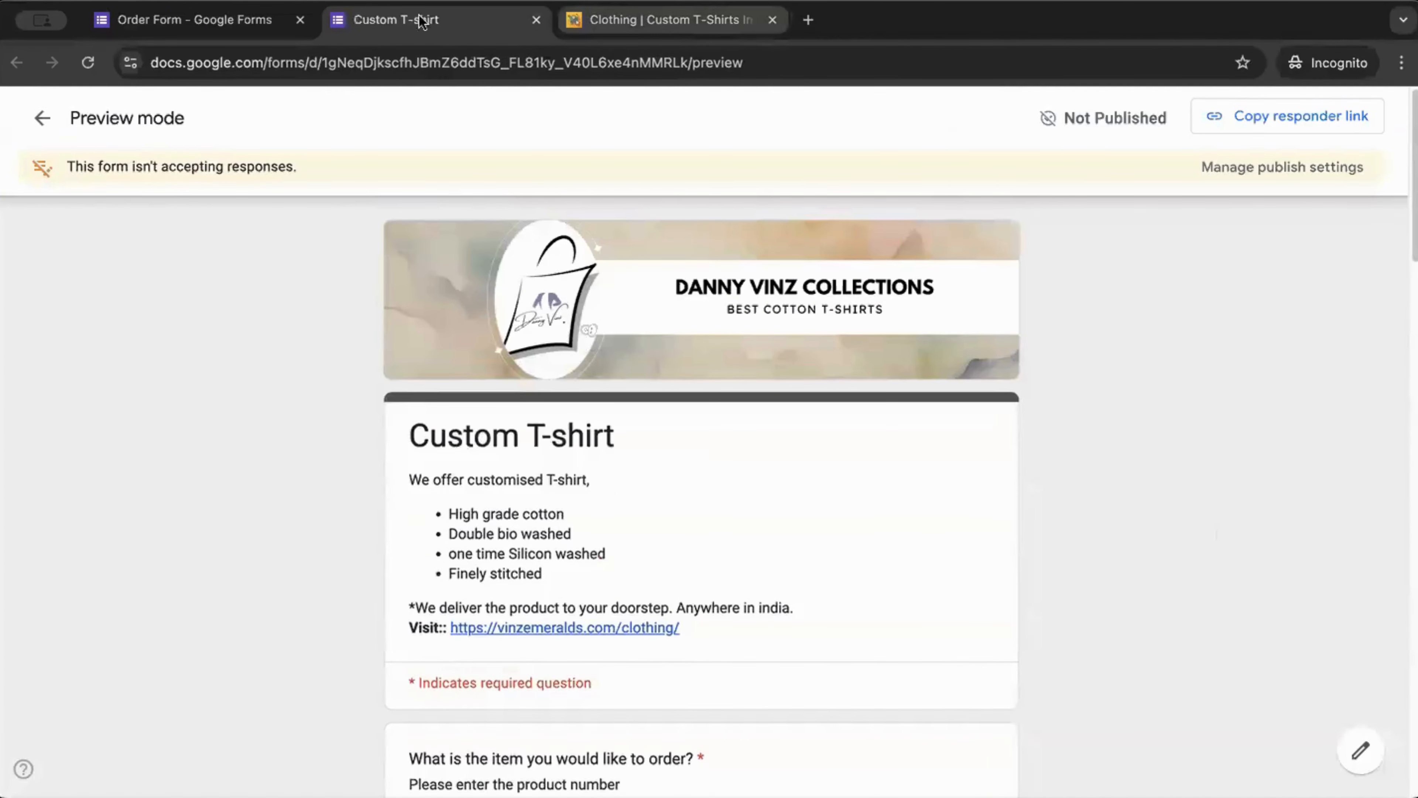
pyautogui.click(221, 23)
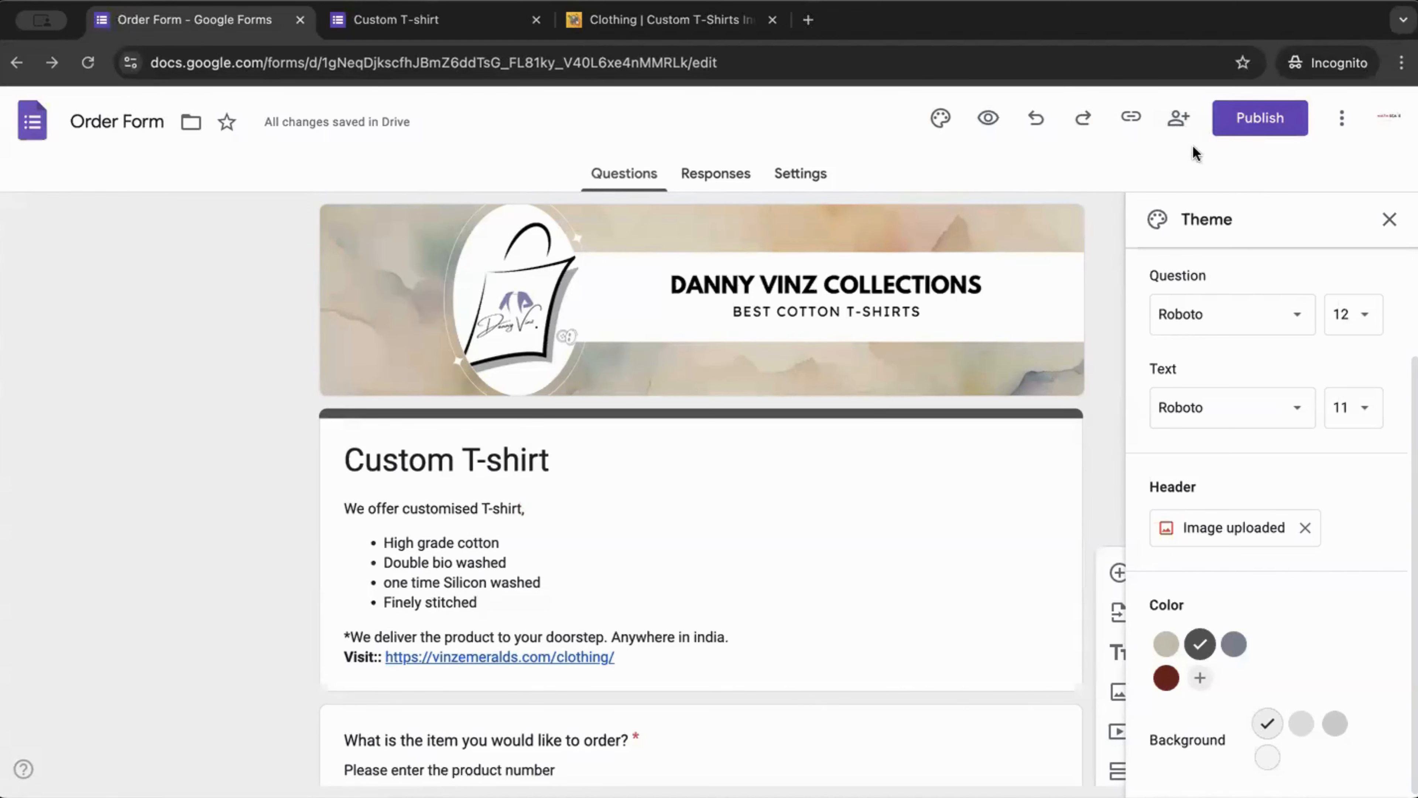
# - Look through the form's additional options and close the theme settings
pyautogui.click(1342, 118)
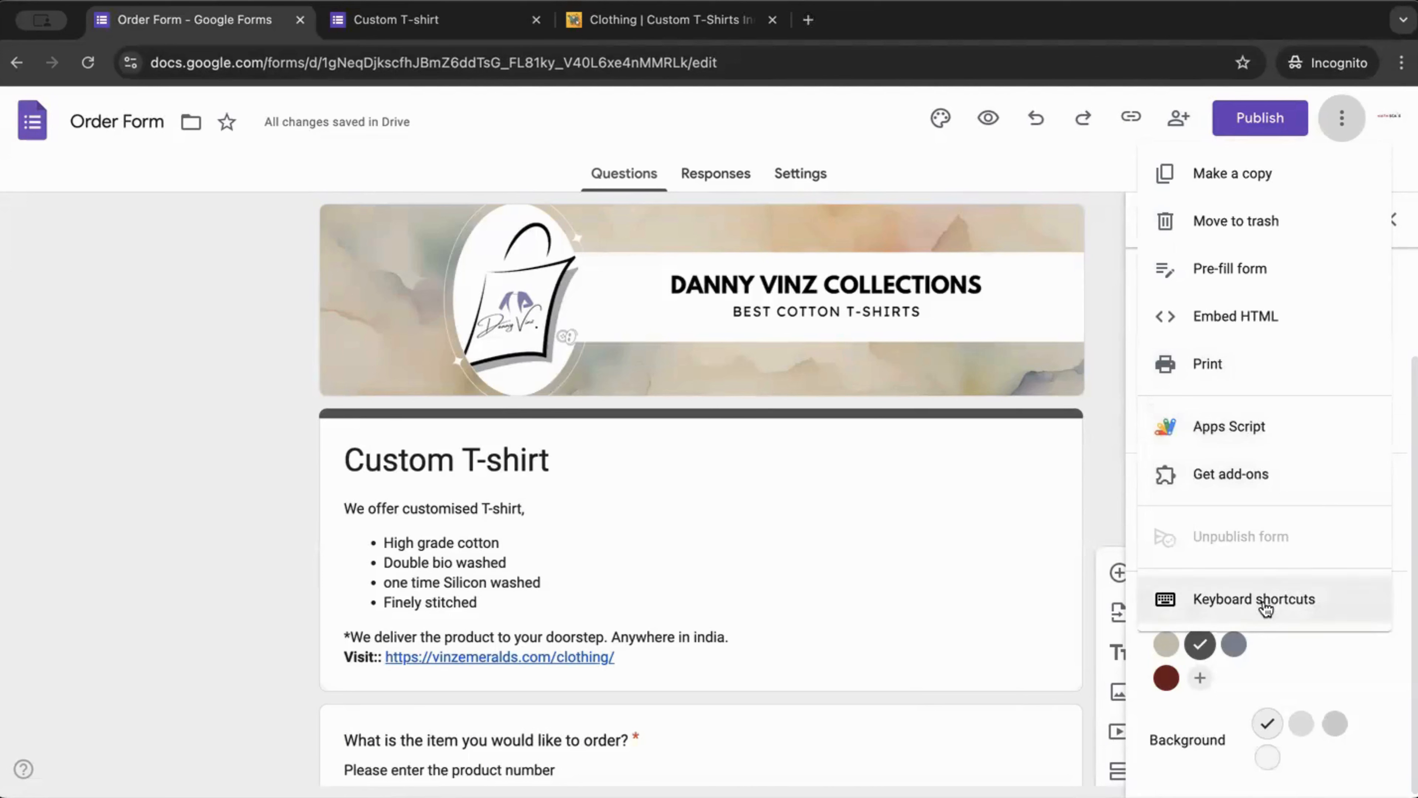
pyautogui.click(1069, 148)
pyautogui.click(1389, 219)
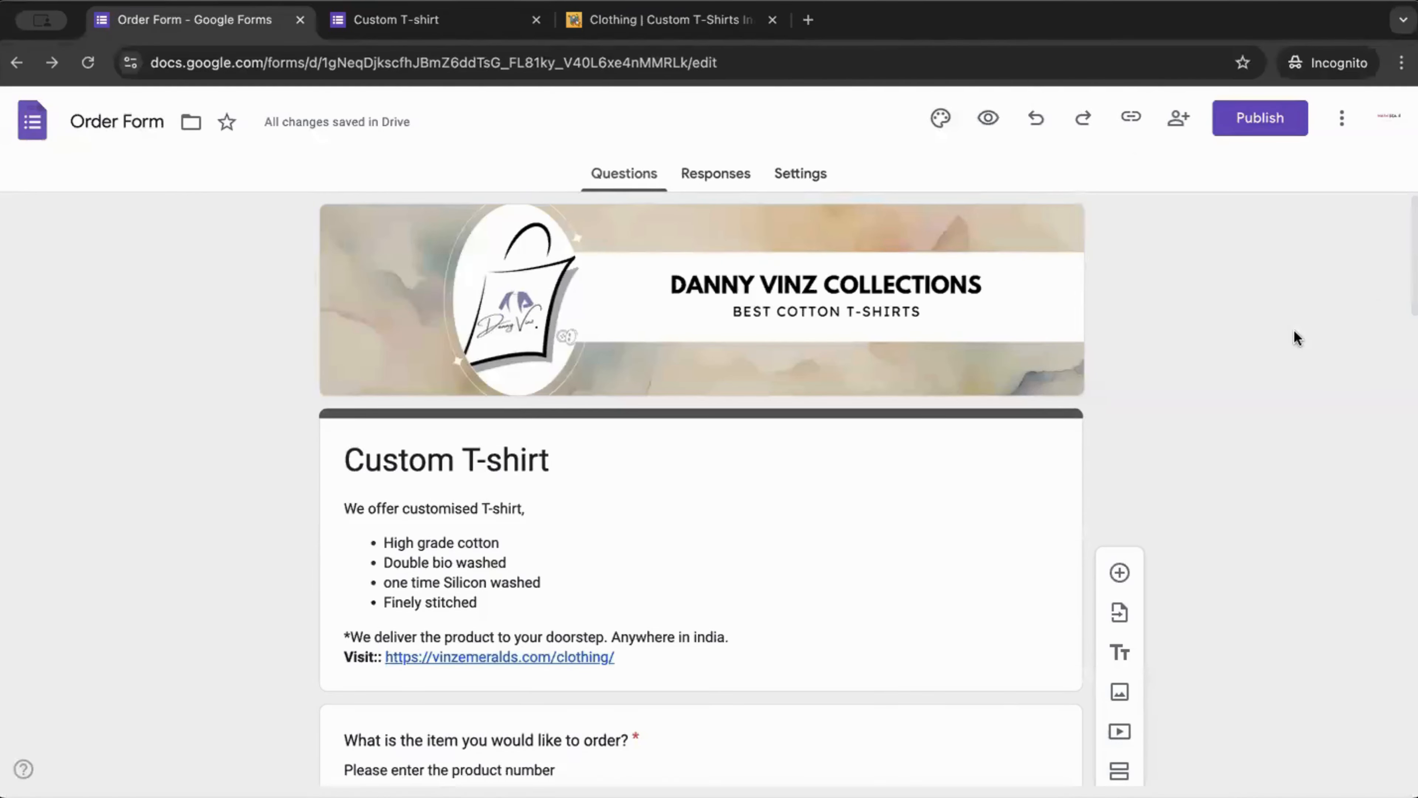
# - Look over the finished questions, check the form's responses and open the form settings
pyautogui.scroll(-10, 1252, 438)
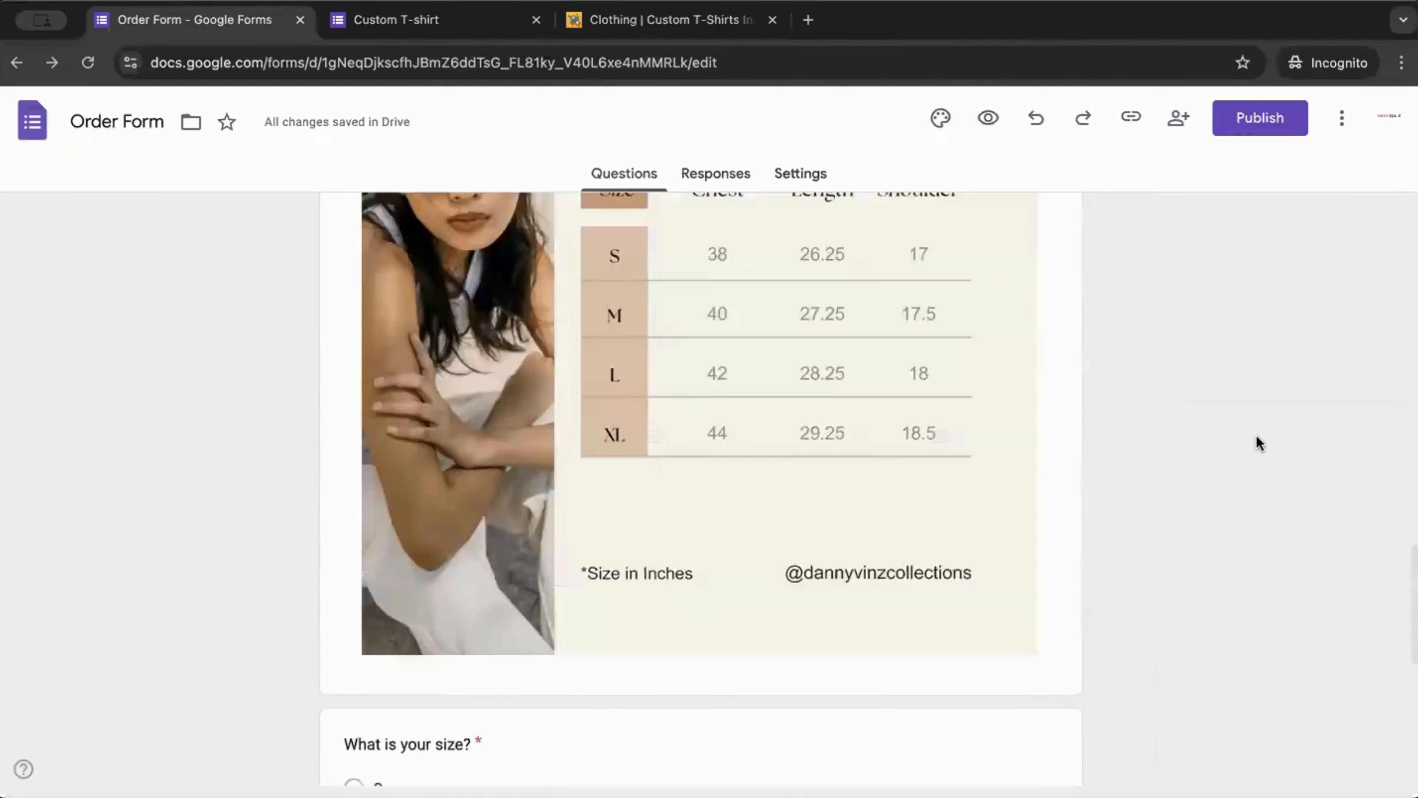
pyautogui.scroll(10, 1257, 445)
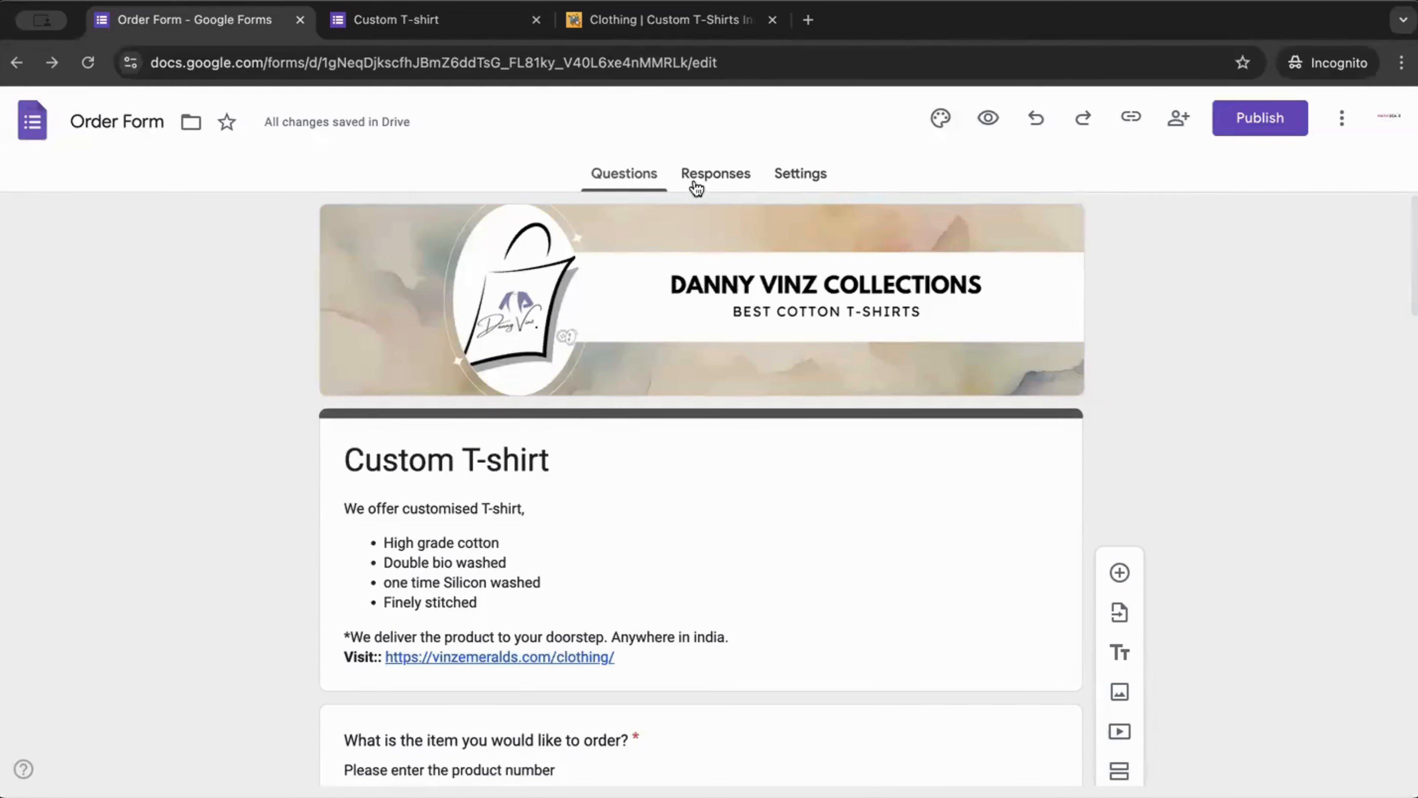
pyautogui.click(710, 178)
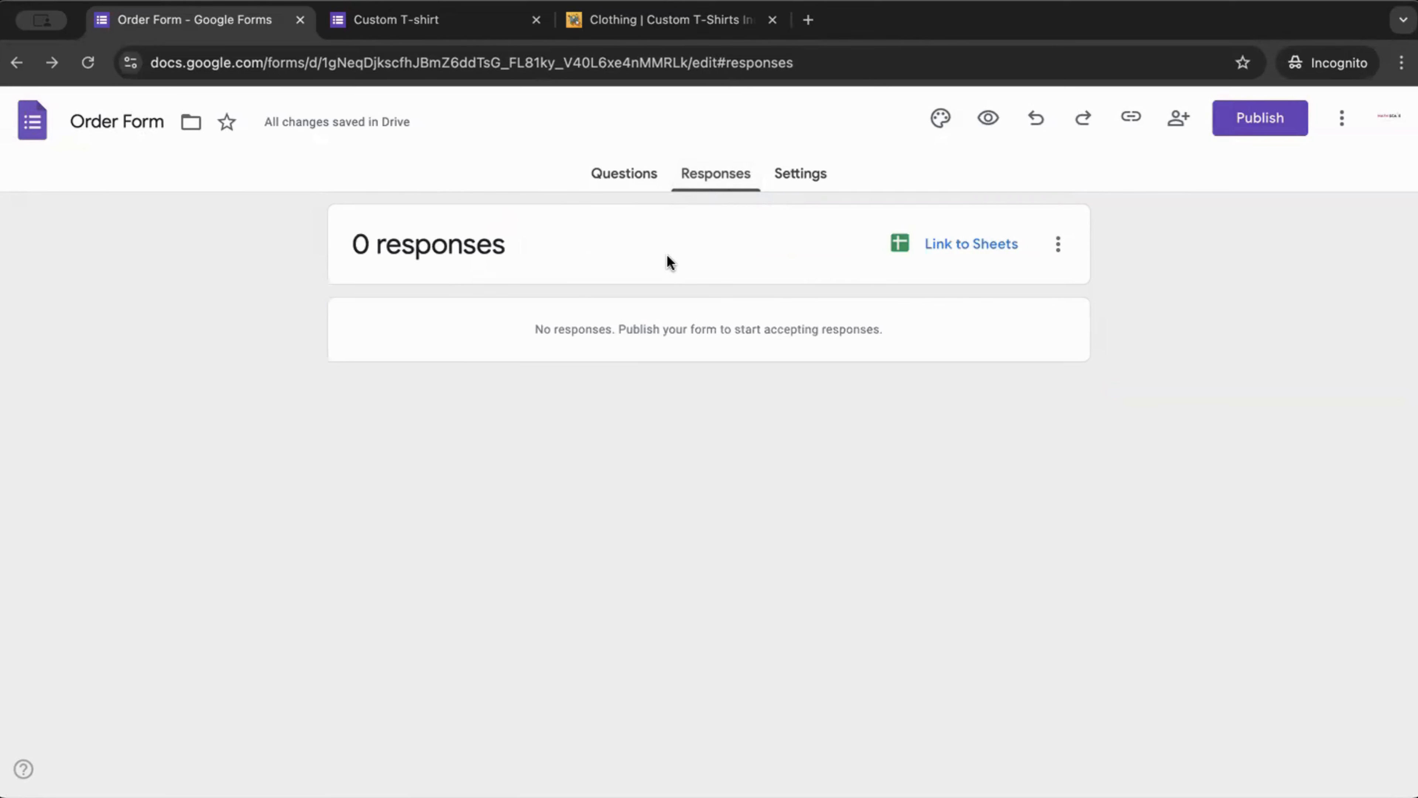
pyautogui.click(801, 174)
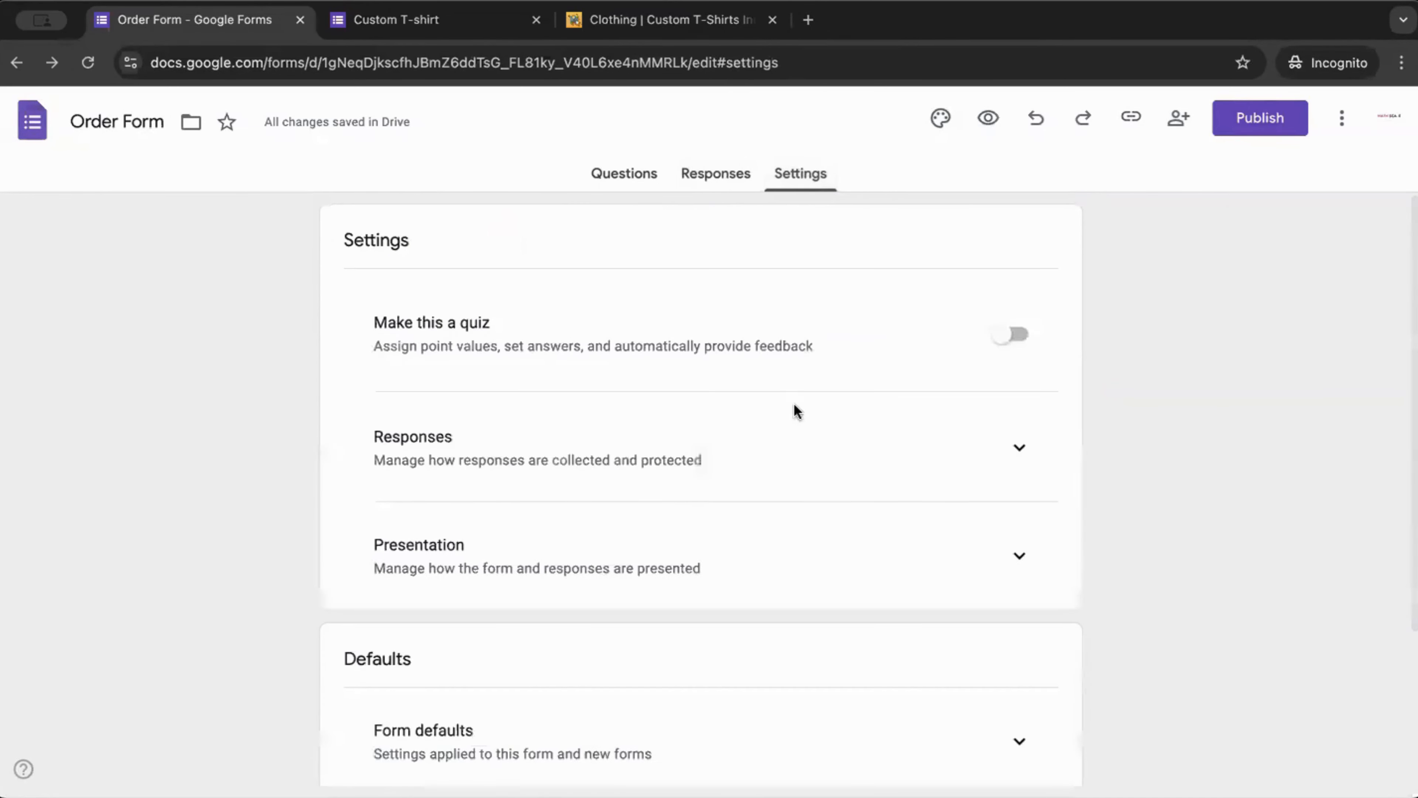
# - Review the Responses settings for collecting email addresses, sending response copies, allowing response editing and limiting responses
pyautogui.scroll(-3, 794, 405)
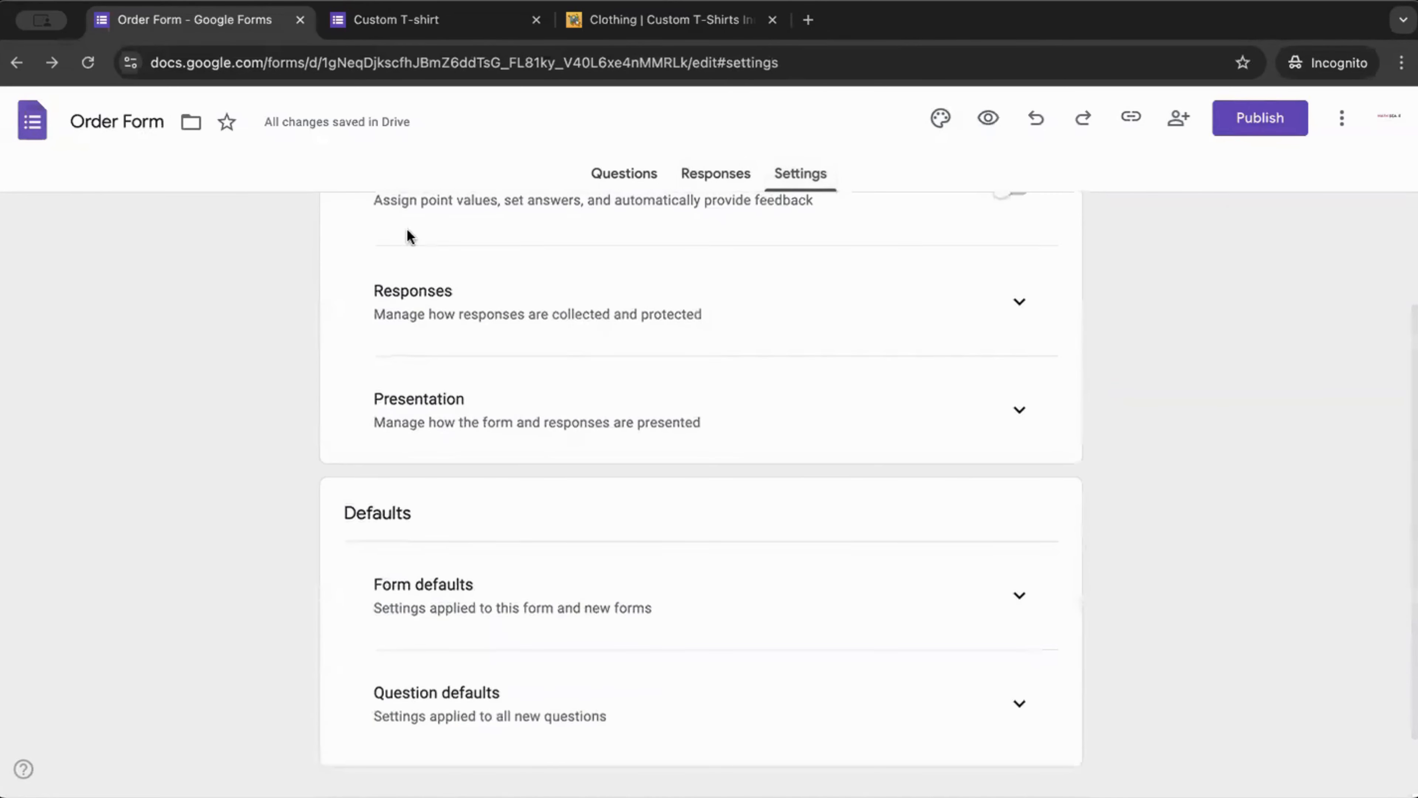
pyautogui.click(1024, 306)
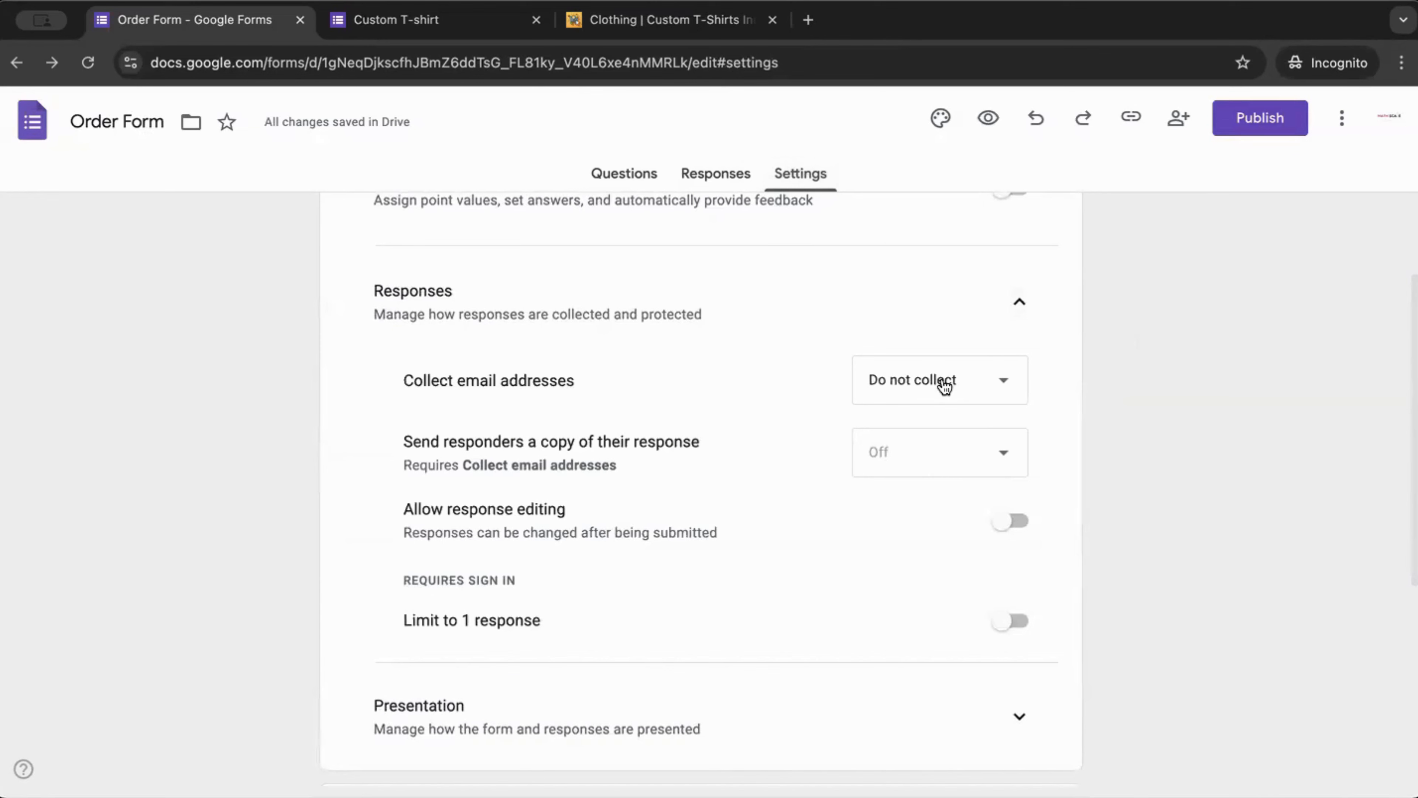
pyautogui.scroll(-3, 1194, 492)
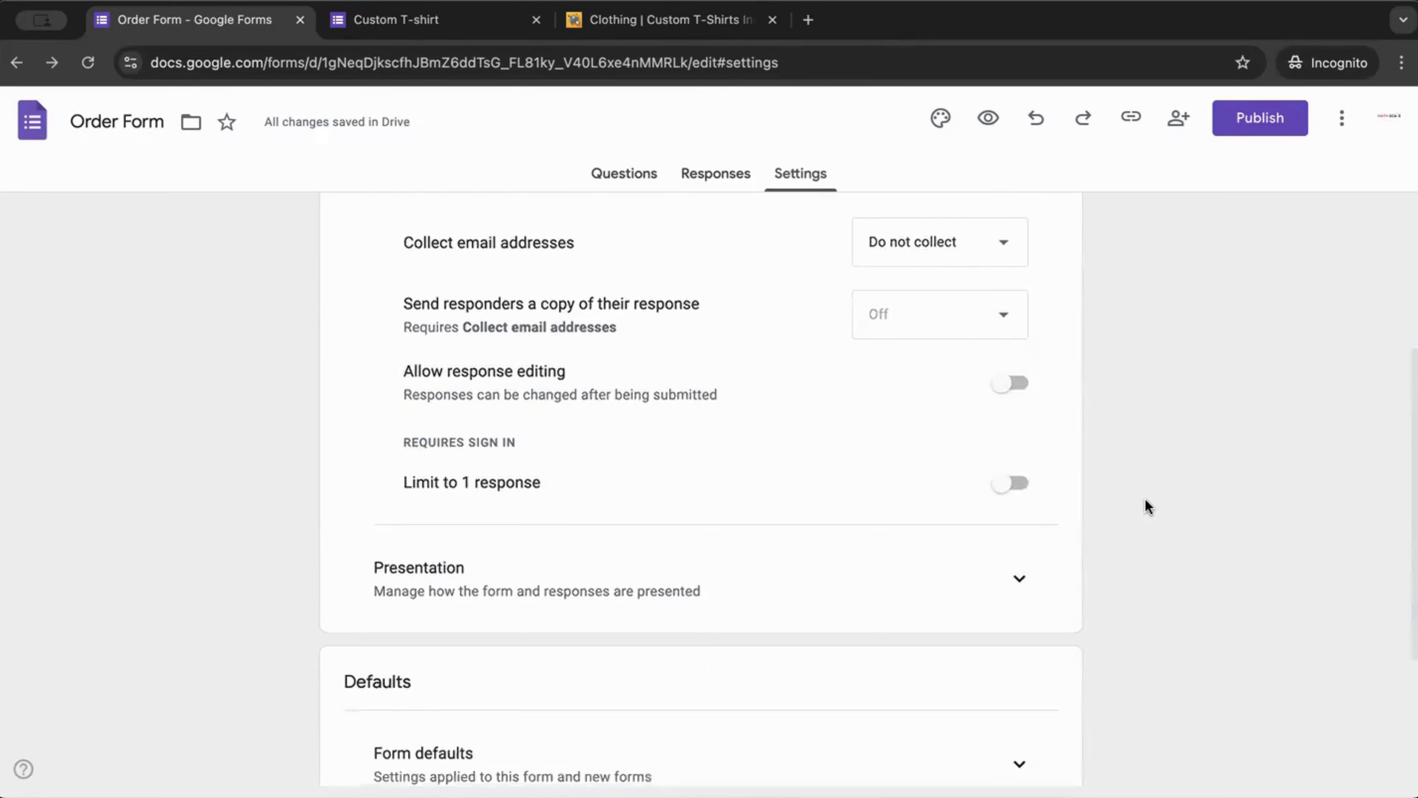
pyautogui.scroll(-1, 1132, 508)
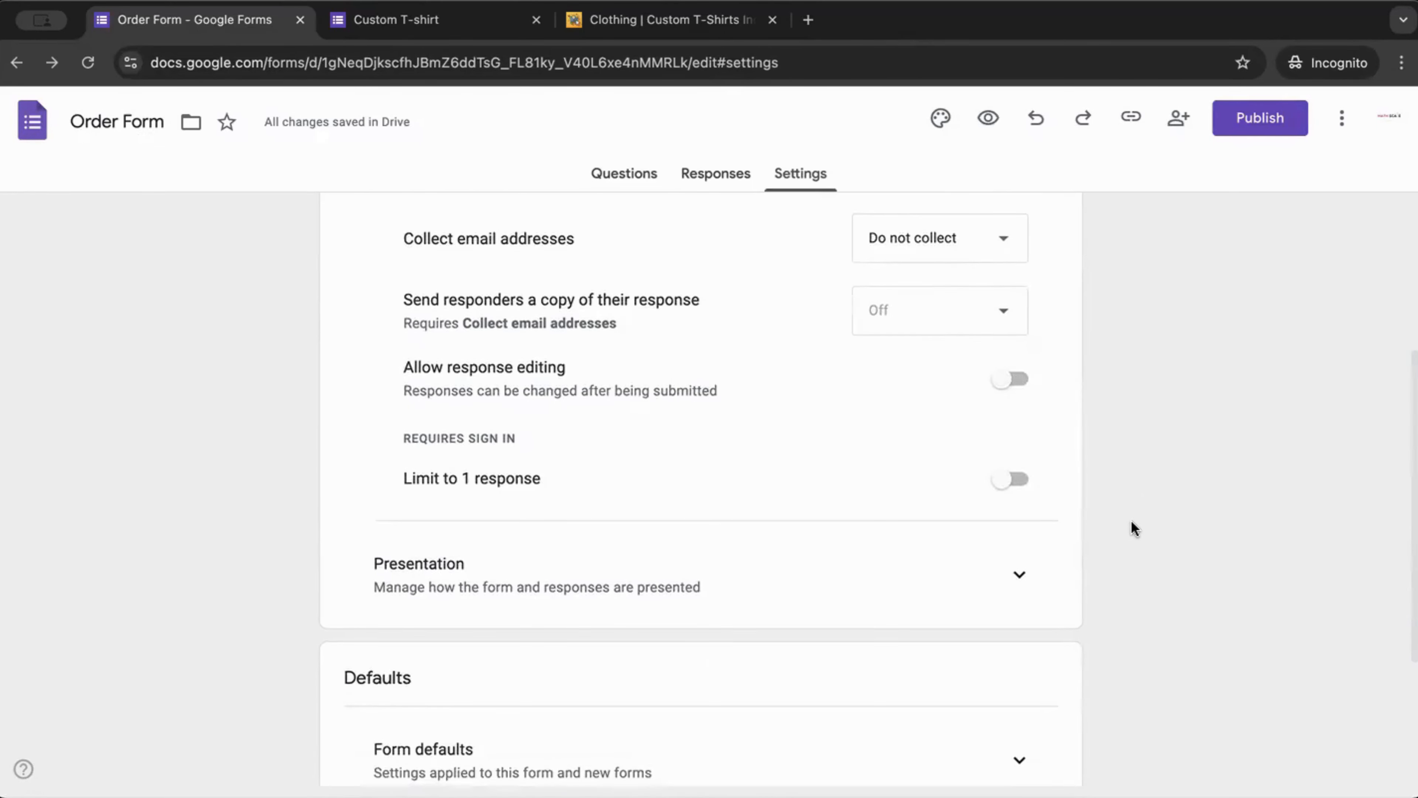
# - Review the Presentation settings, covering the progress bar, question order, confirmation message, results summary and autosave restriction
pyautogui.scroll(-3, 1133, 528)
pyautogui.click(1020, 411)
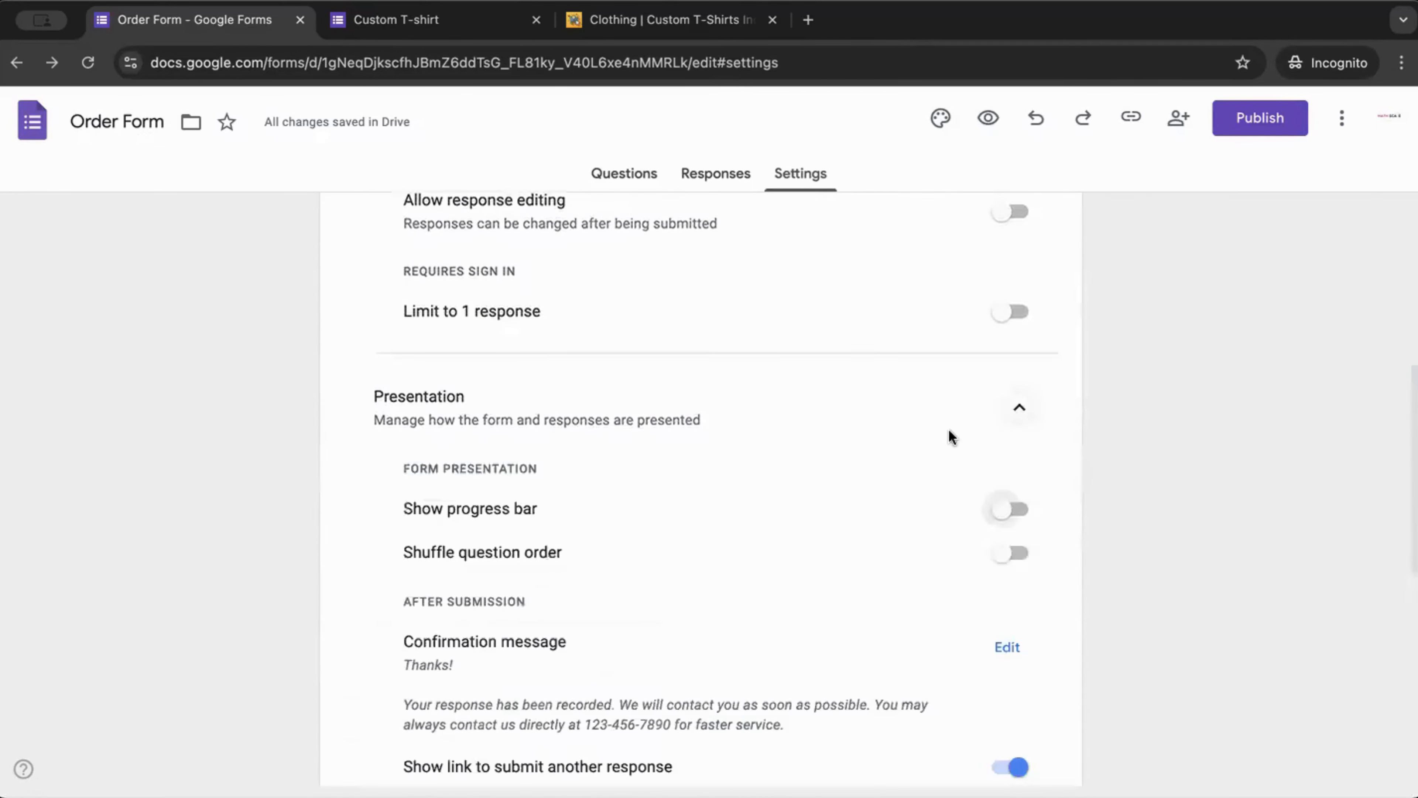
pyautogui.scroll(-3, 691, 512)
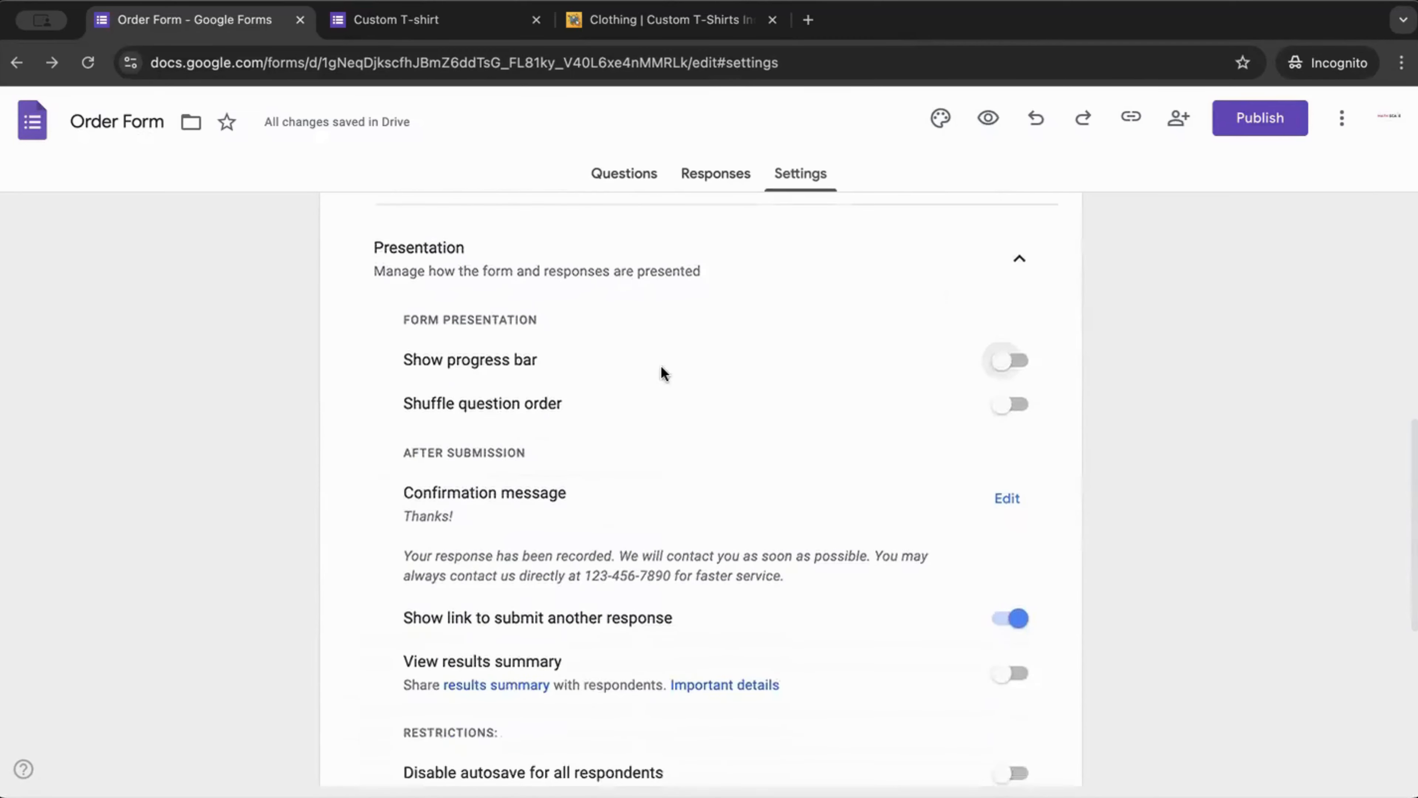
pyautogui.scroll(-3, 699, 403)
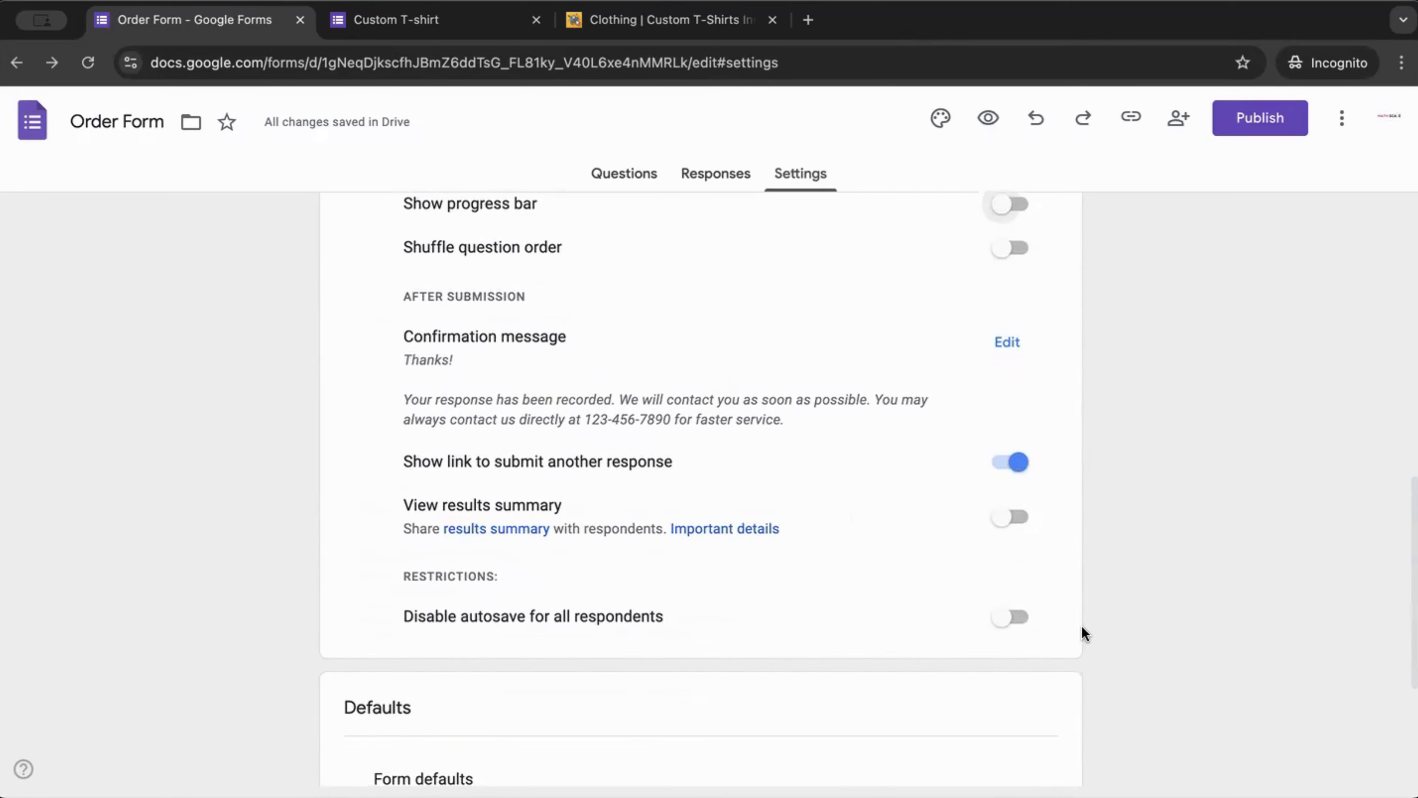
pyautogui.scroll(-1, 1101, 603)
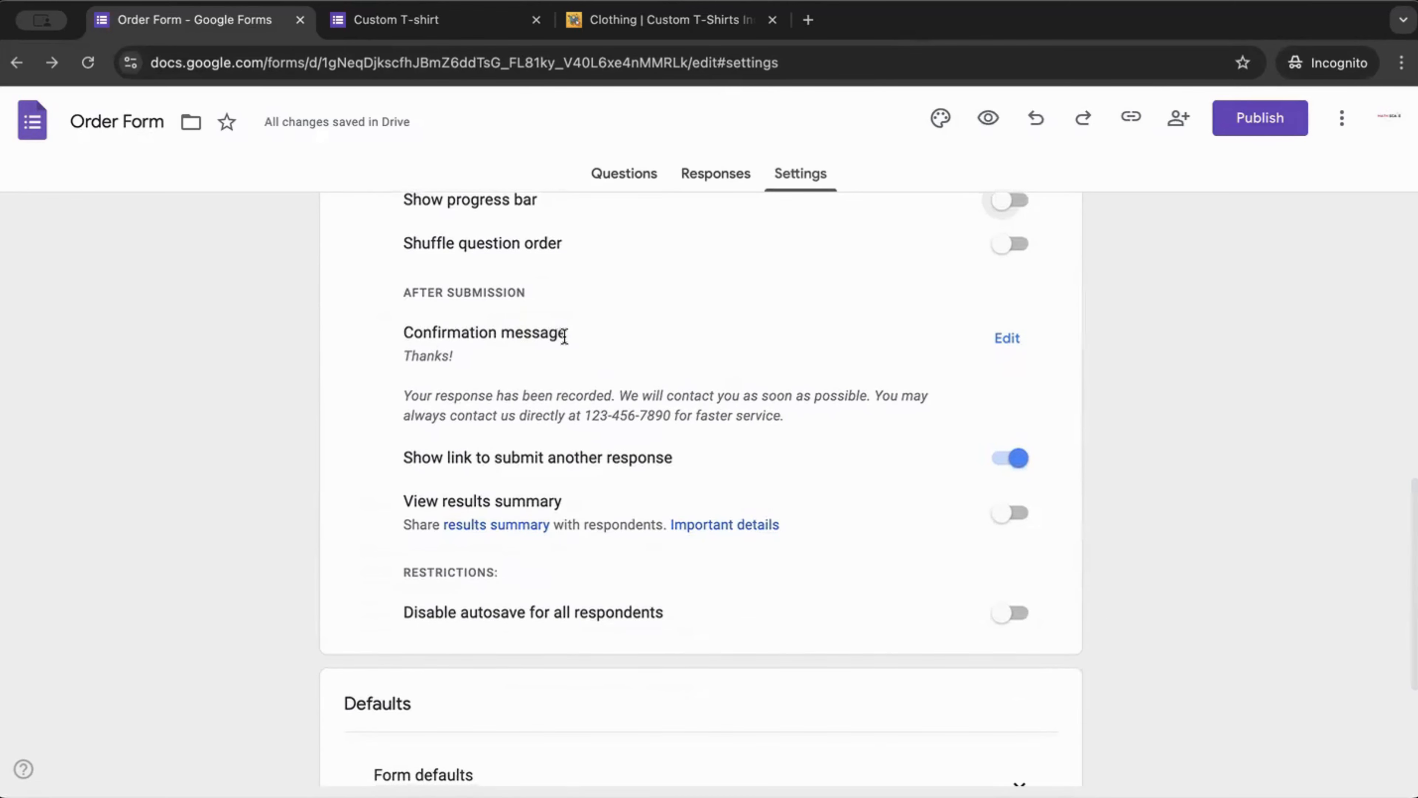
# - Review the form defaults and question defaults, and return to the form's questions
pyautogui.scroll(-5, 715, 488)
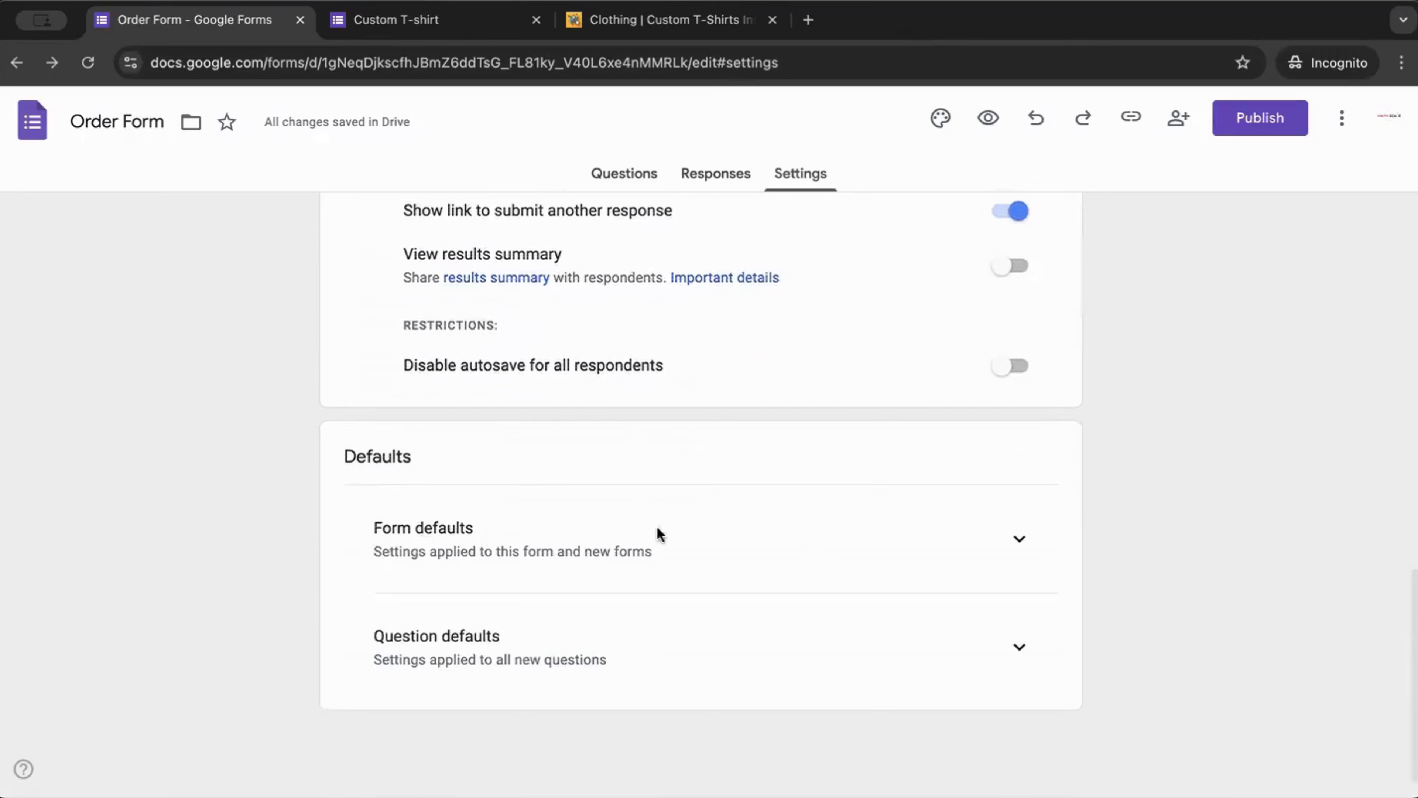
pyautogui.click(1019, 540)
pyautogui.scroll(-1, 938, 559)
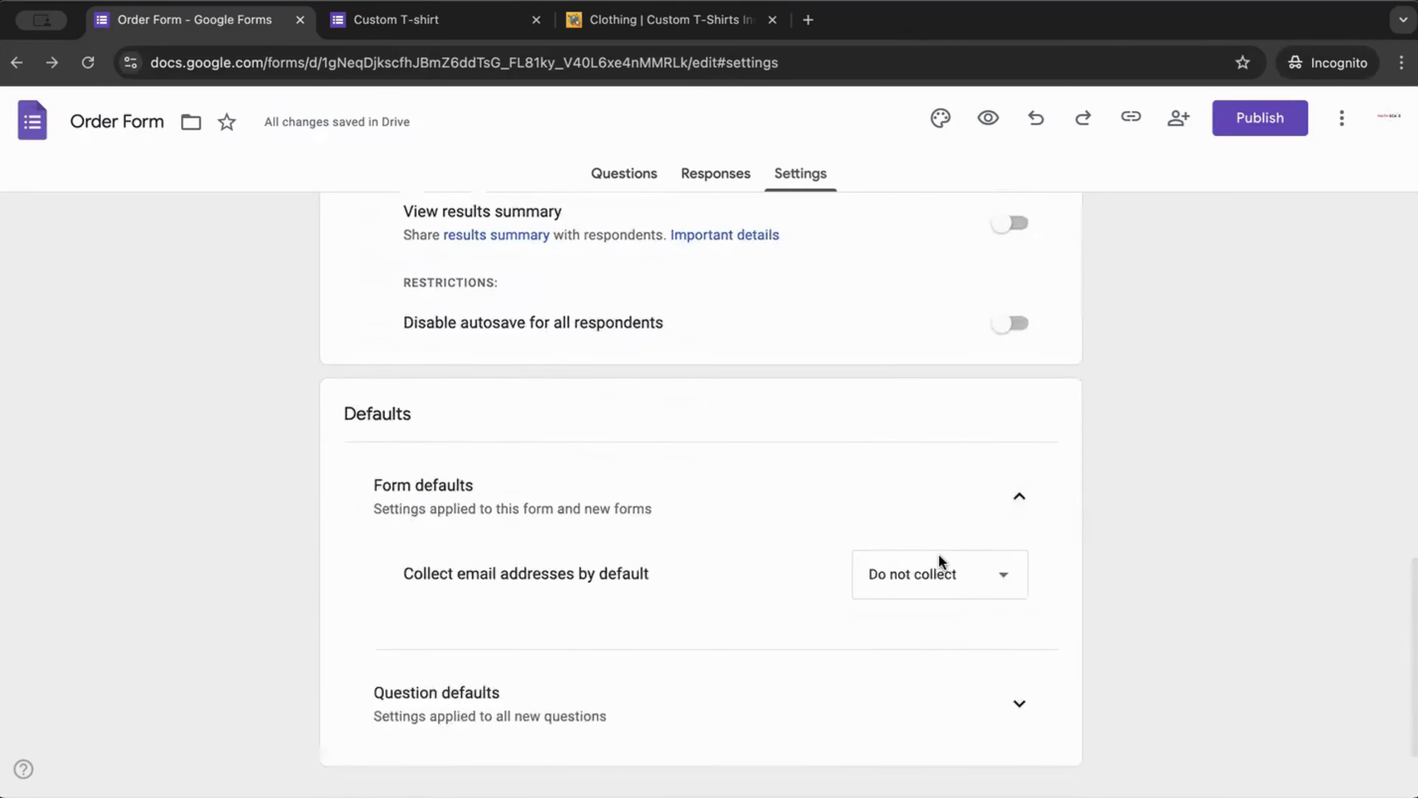
pyautogui.scroll(-1, 939, 555)
pyautogui.click(1020, 651)
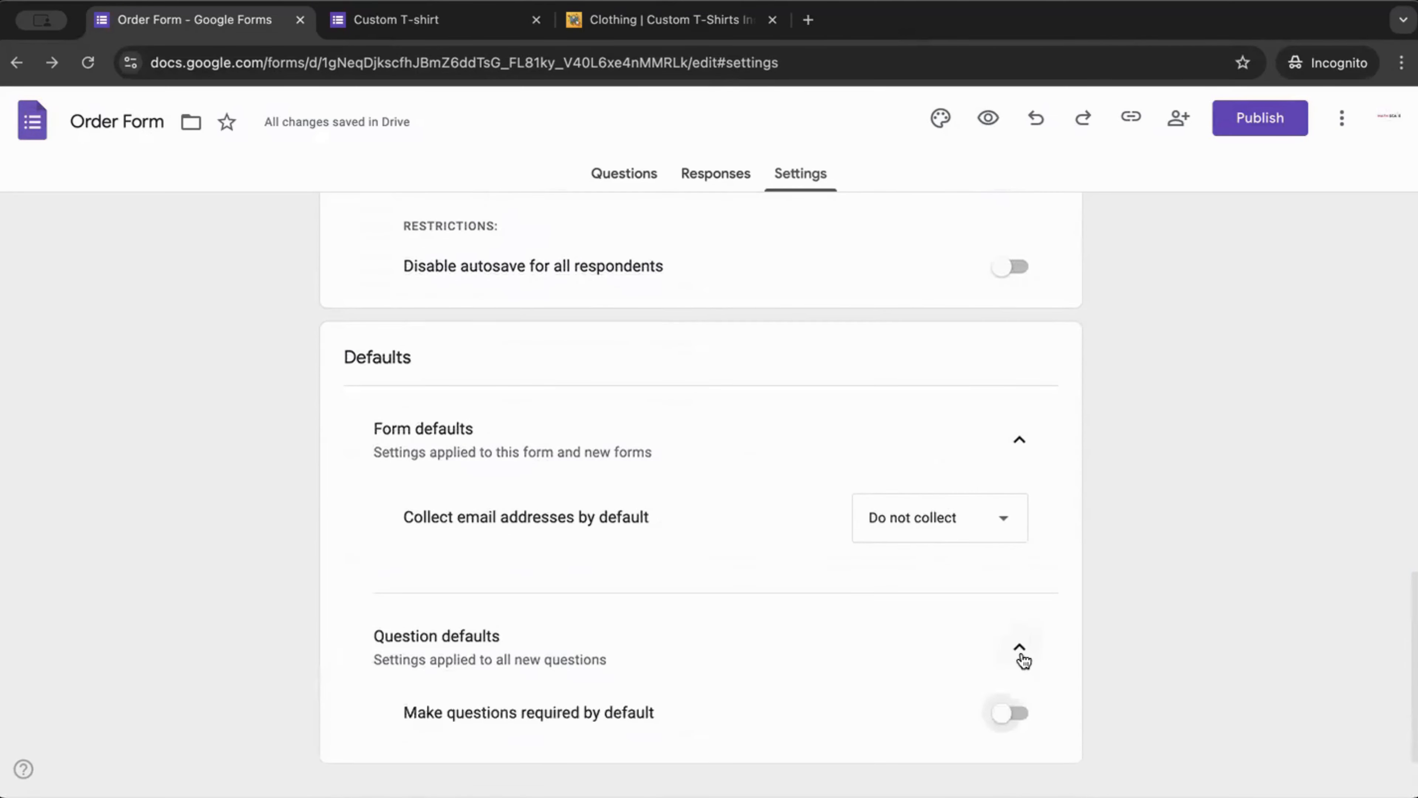
pyautogui.scroll(10, 1094, 593)
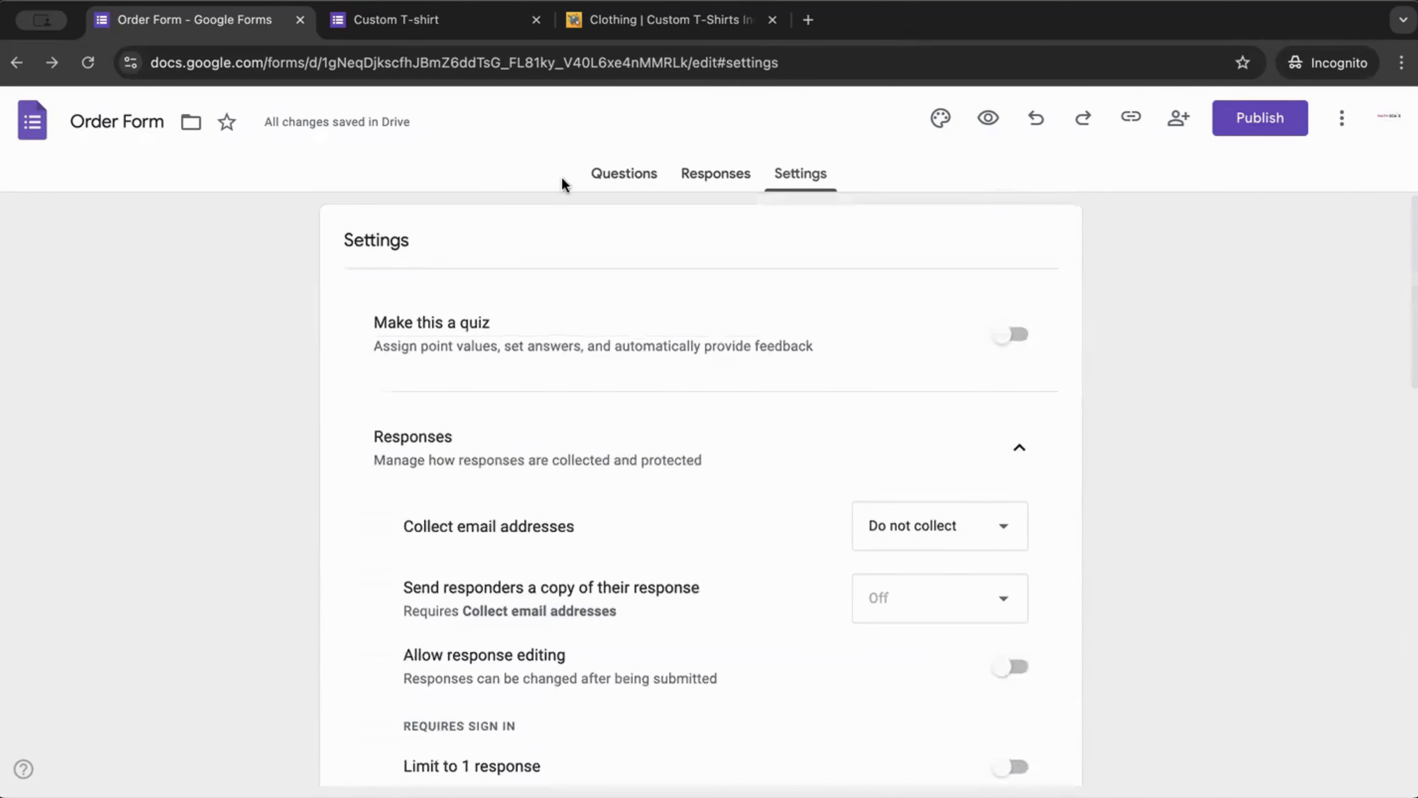
pyautogui.click(619, 179)
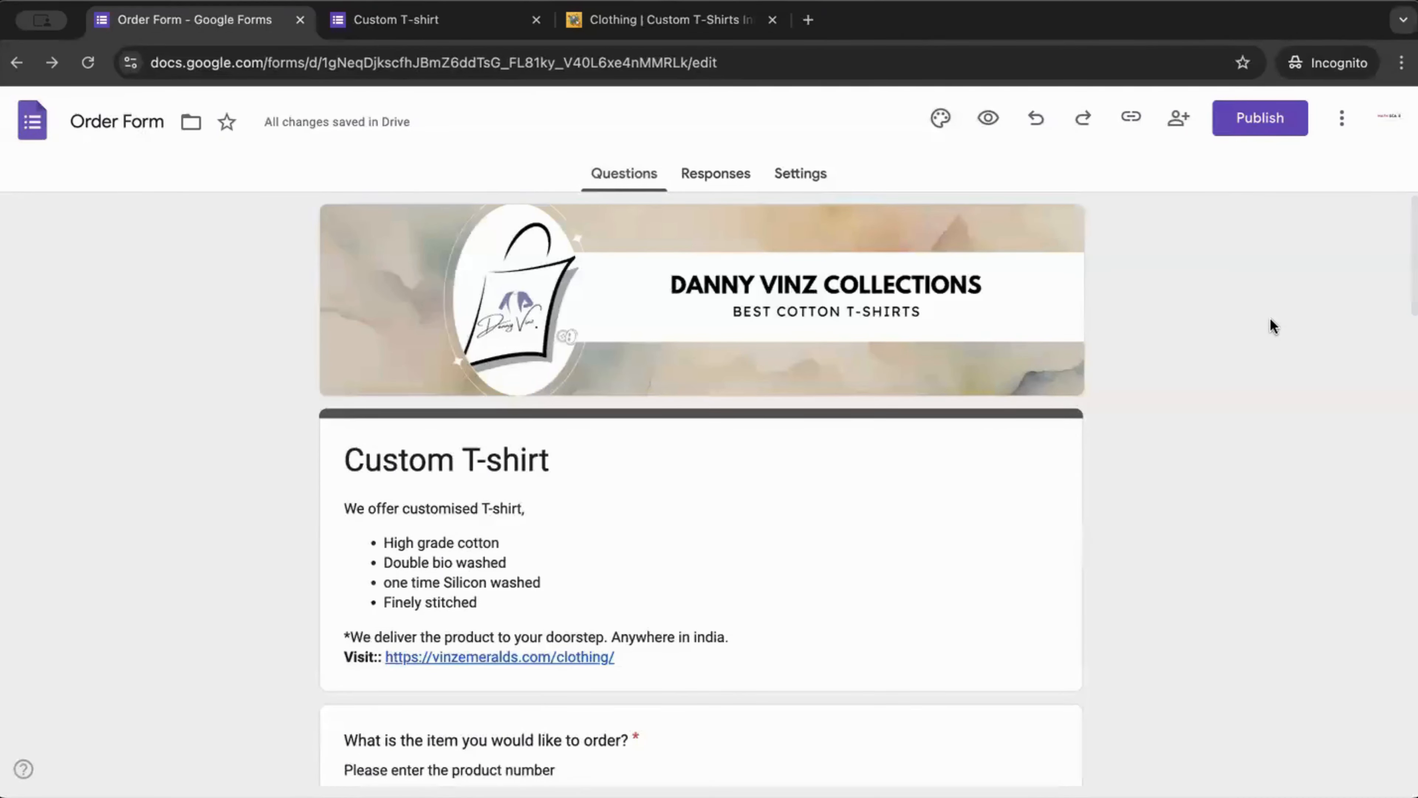
# - Start publishing the form, check the responder view access options and keep them at Anyone with the link
pyautogui.click(1262, 116)
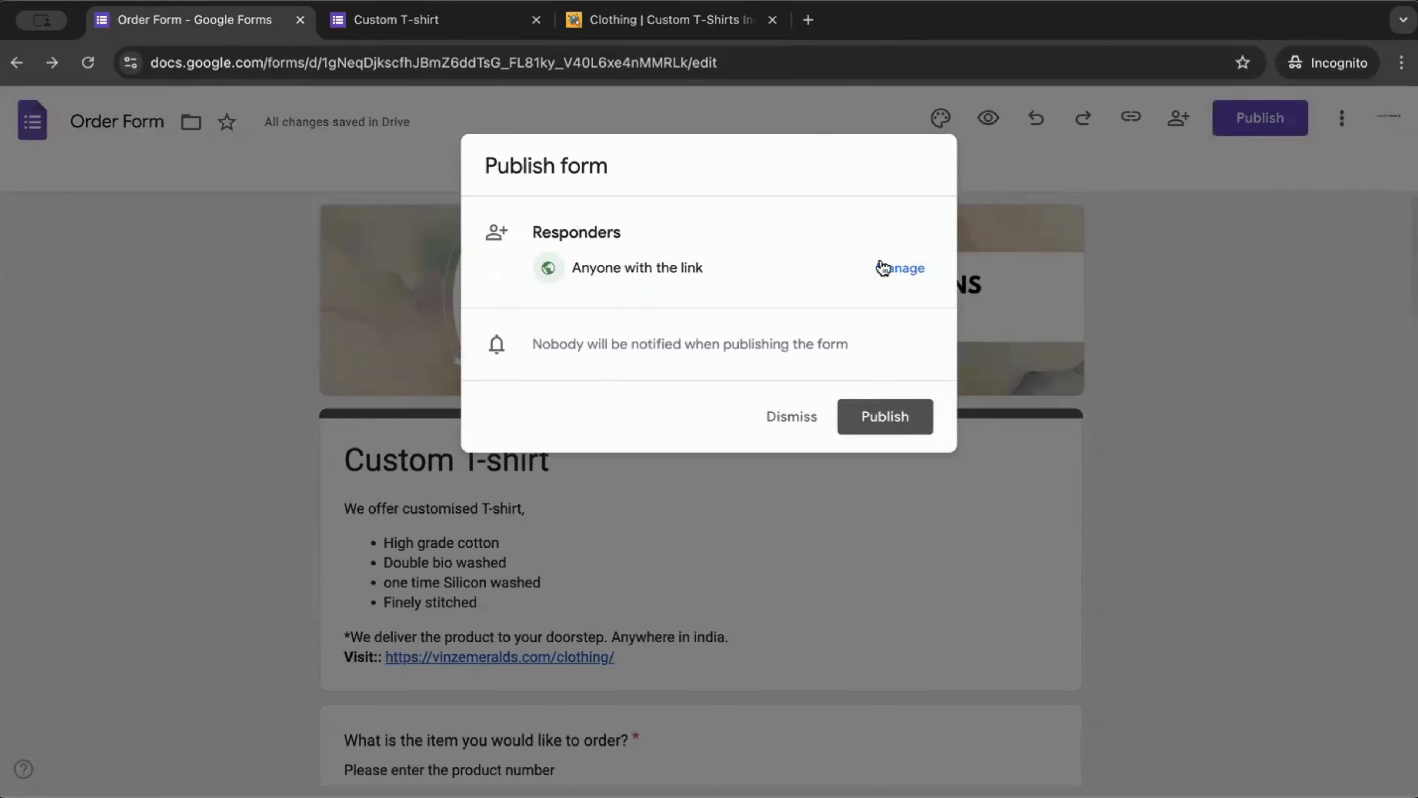
pyautogui.click(892, 270)
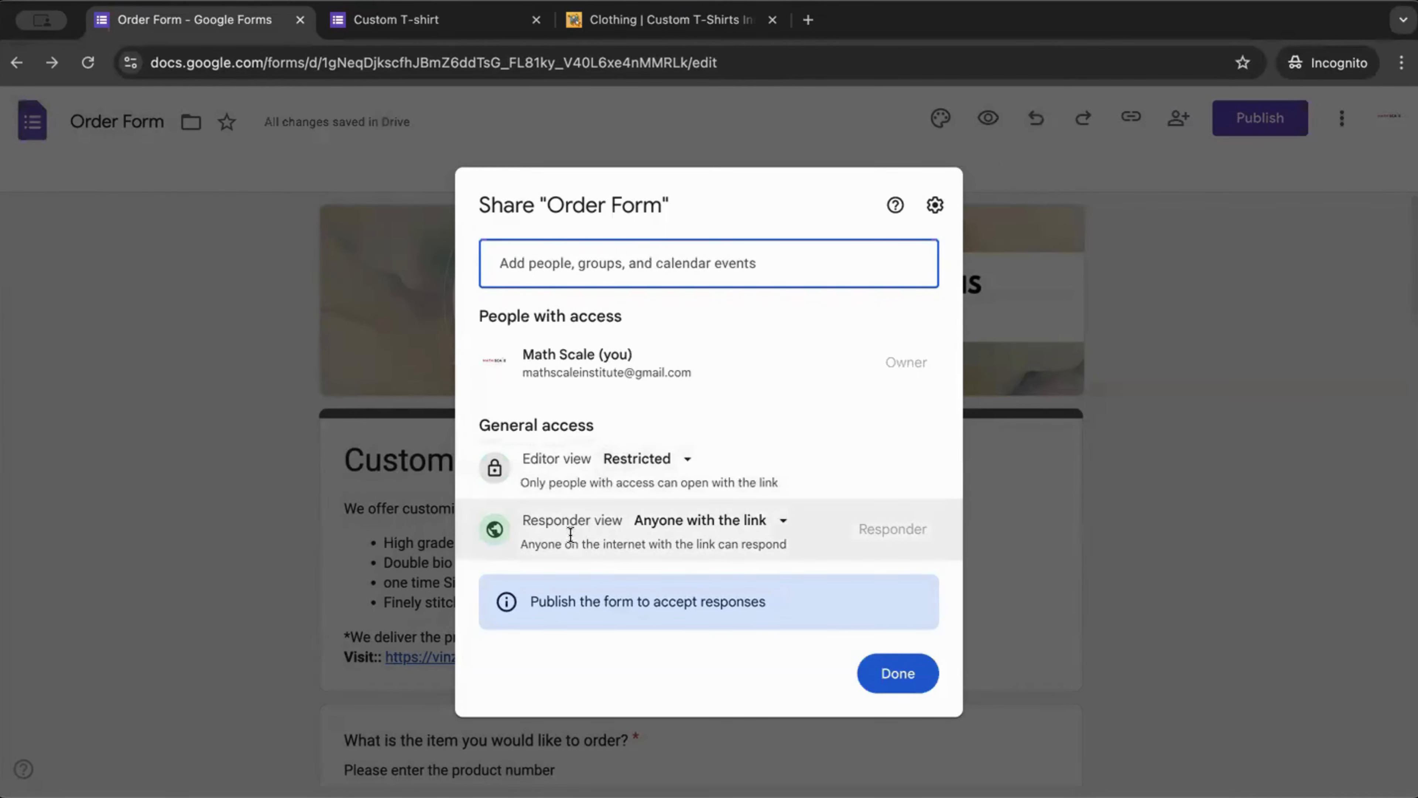
pyautogui.click(754, 521)
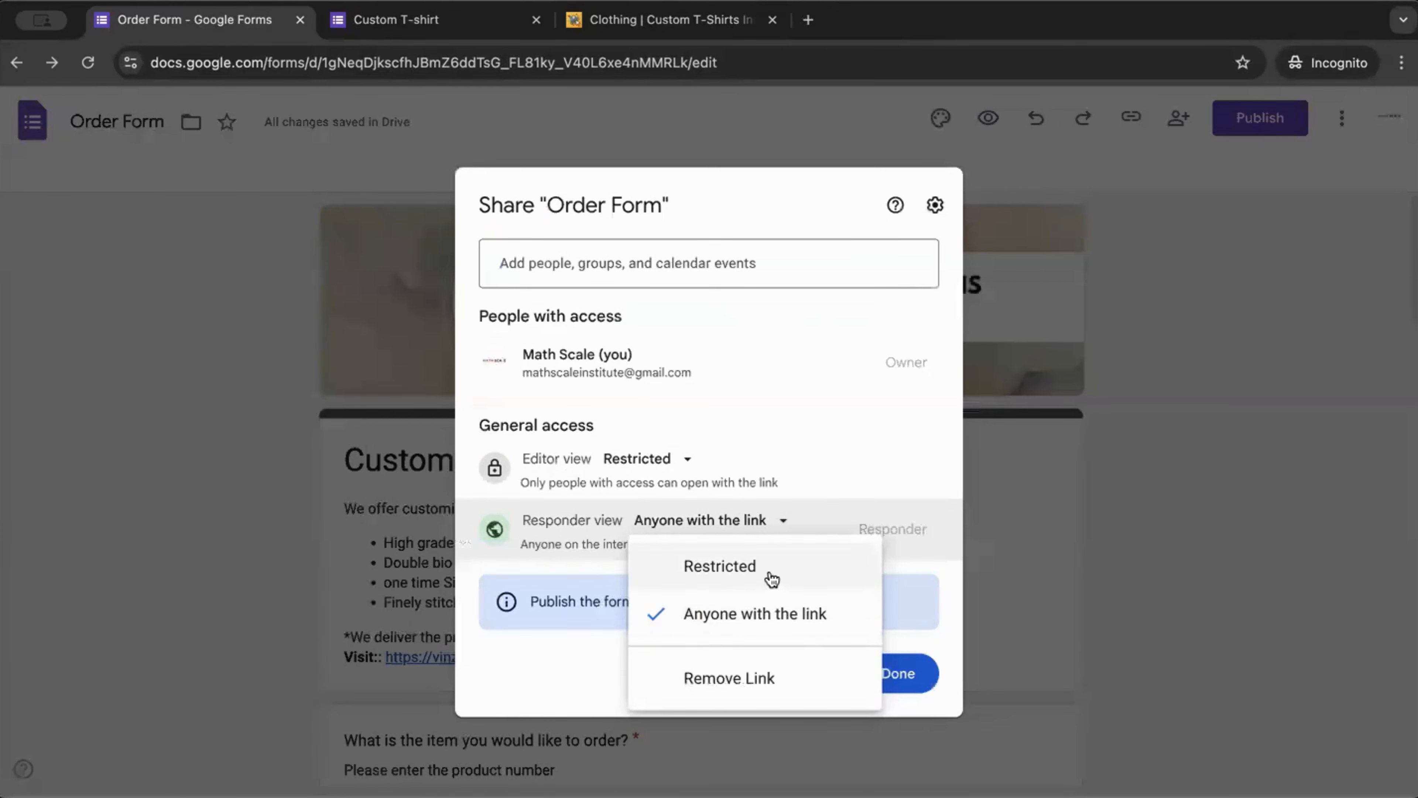
pyautogui.click(826, 417)
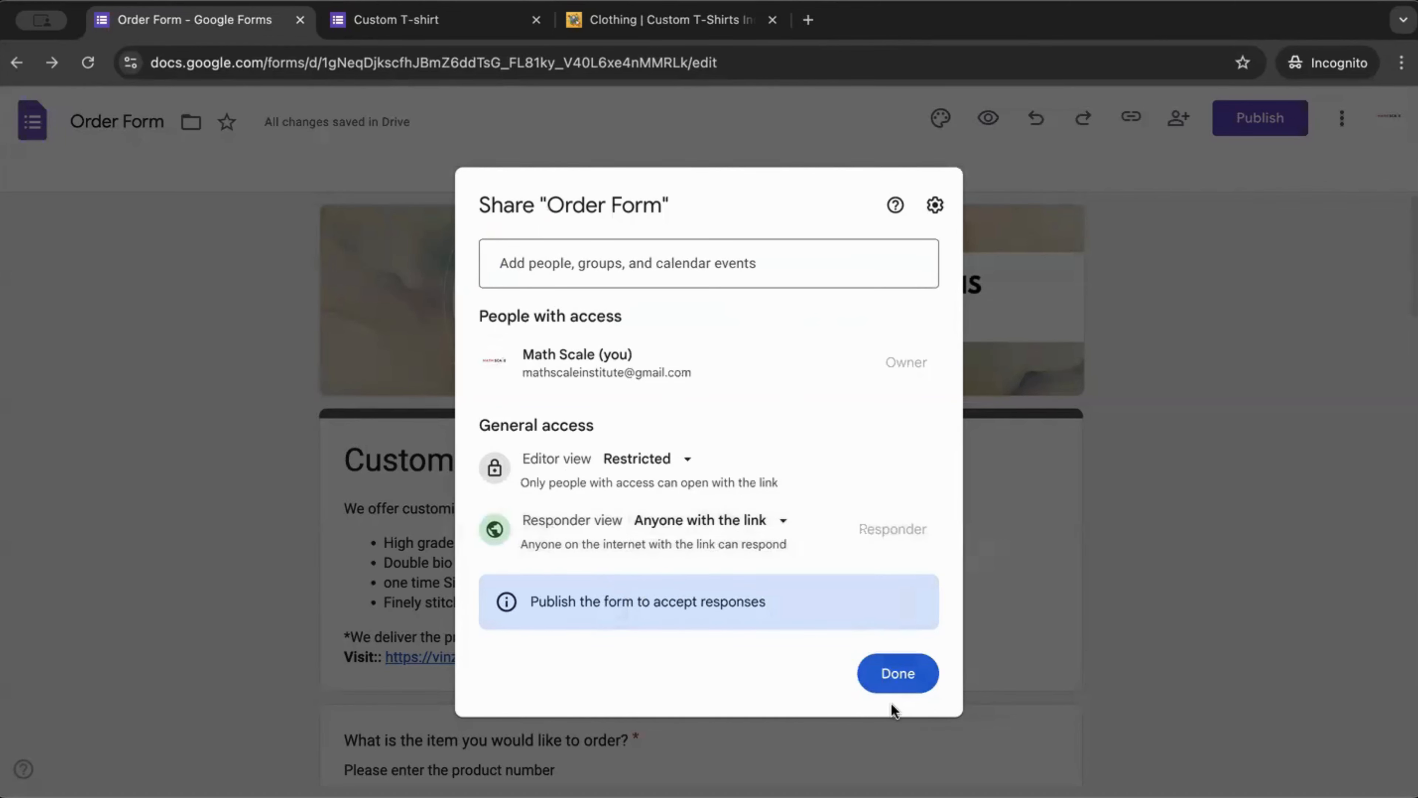
pyautogui.click(899, 674)
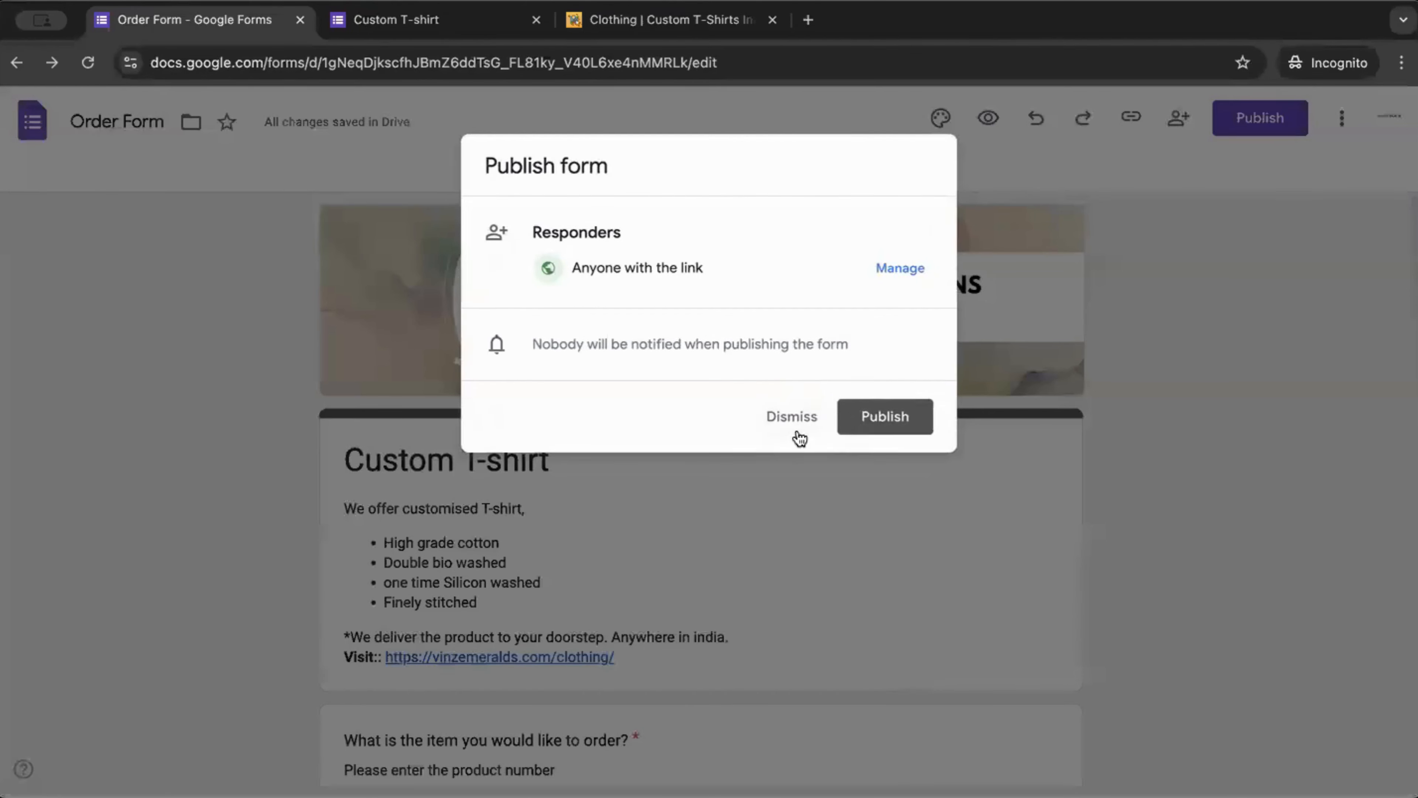
# - Publish the form, dismiss the response management tip and copy the unshortened responder link
pyautogui.click(896, 428)
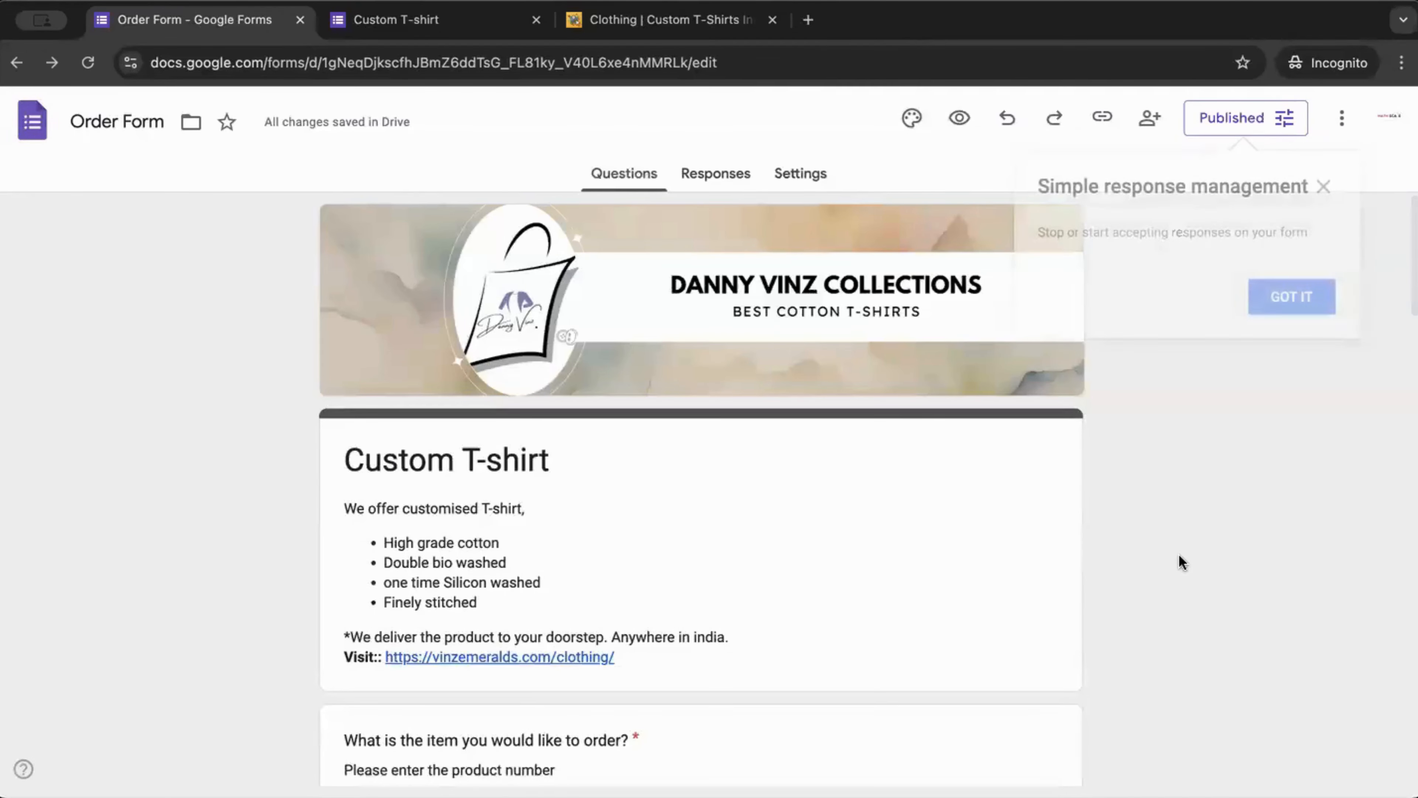
pyautogui.click(1263, 303)
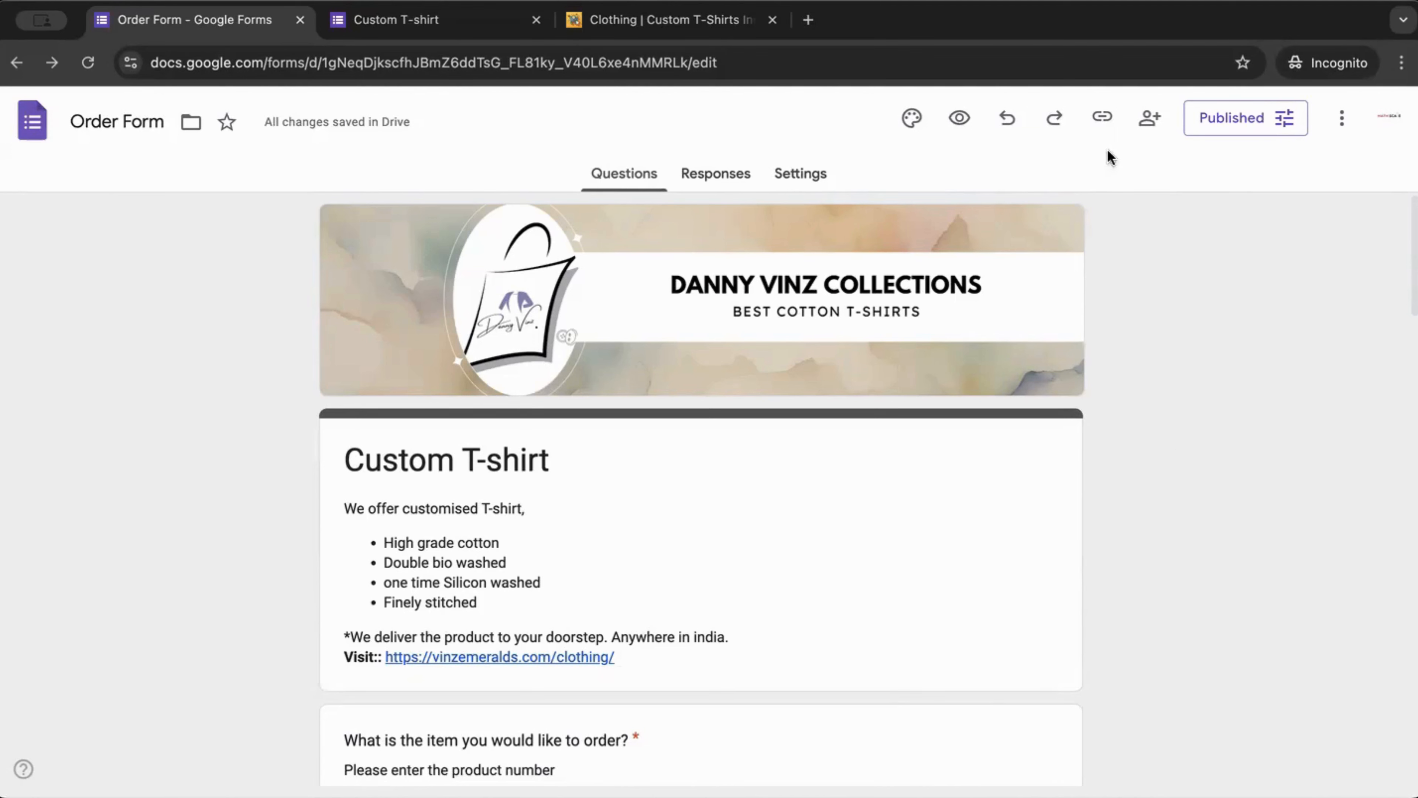
pyautogui.click(1103, 118)
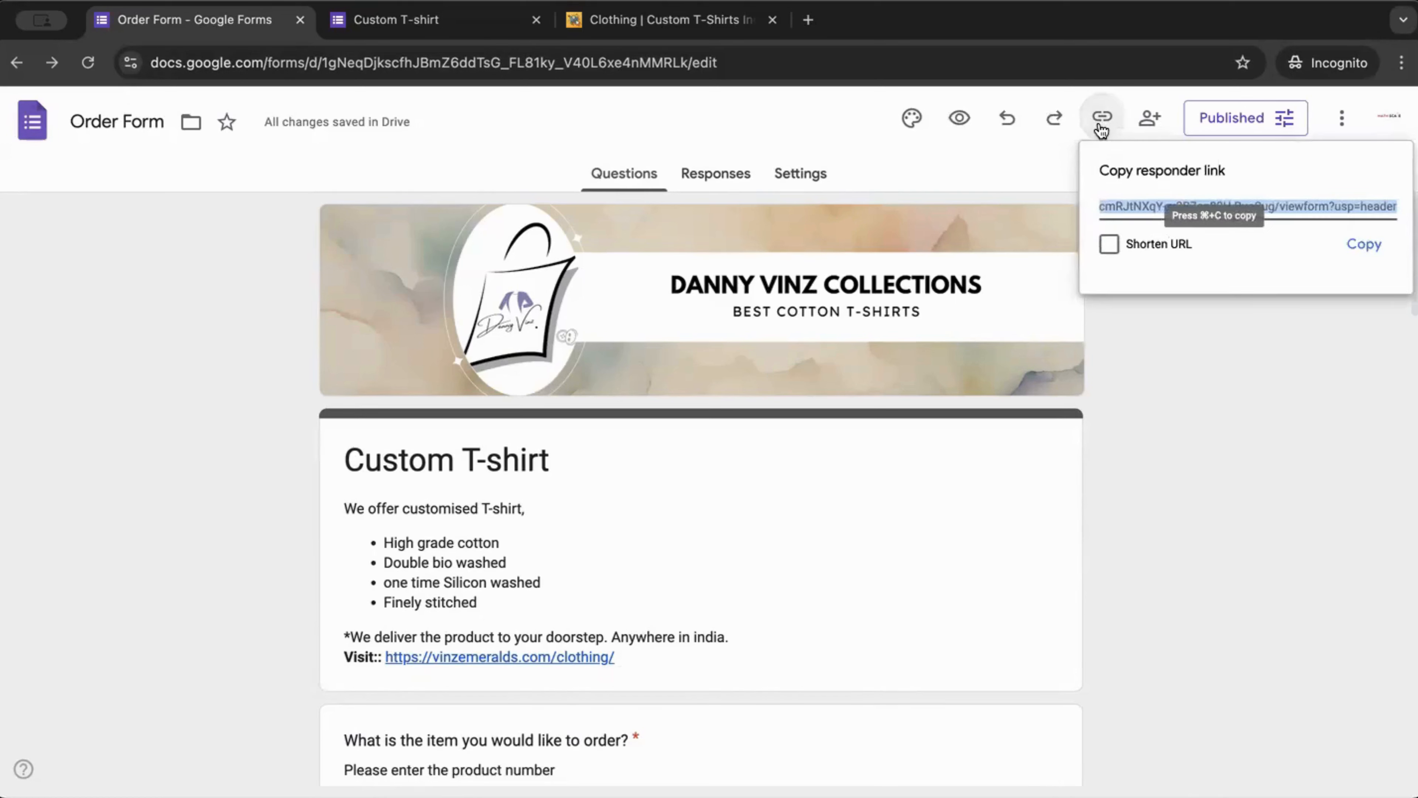
pyautogui.click(1359, 246)
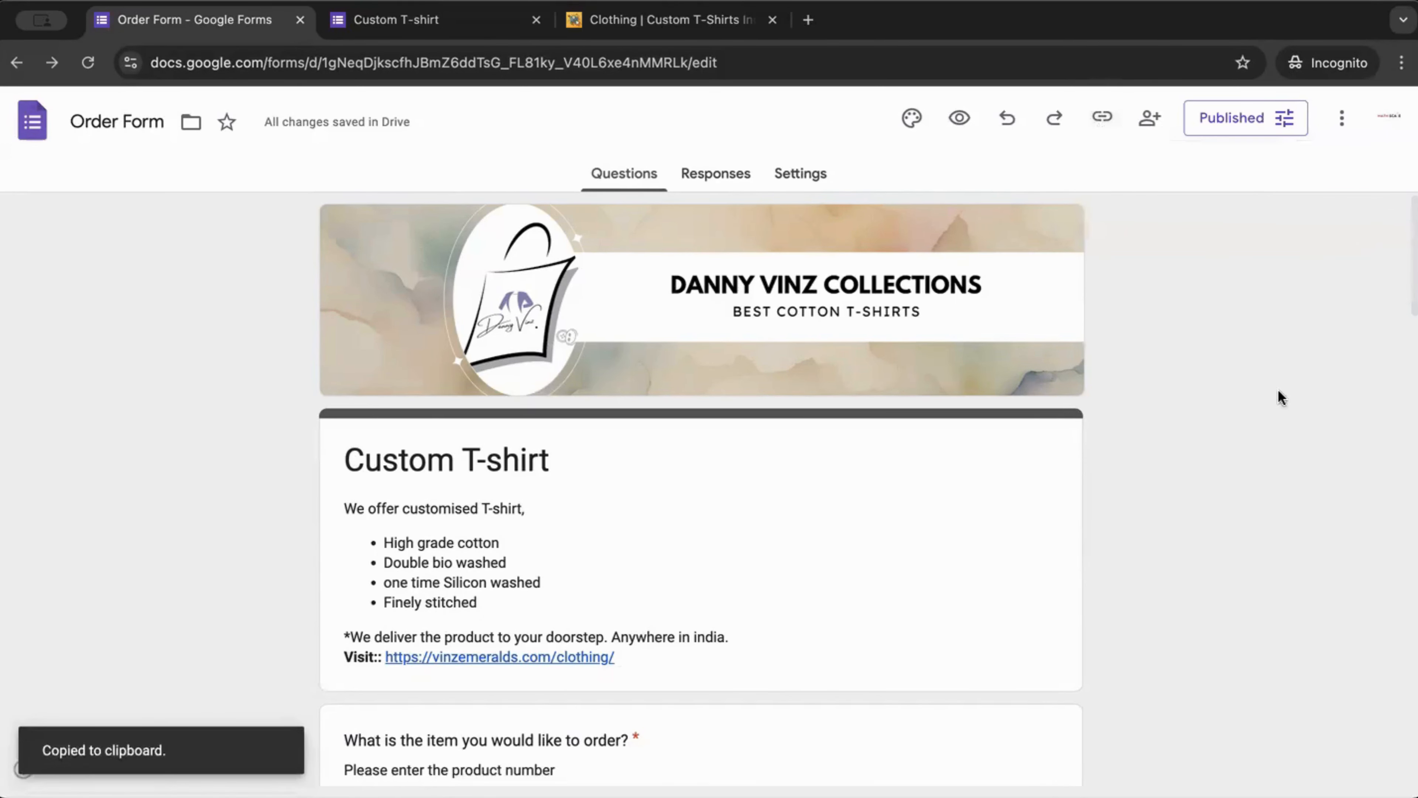